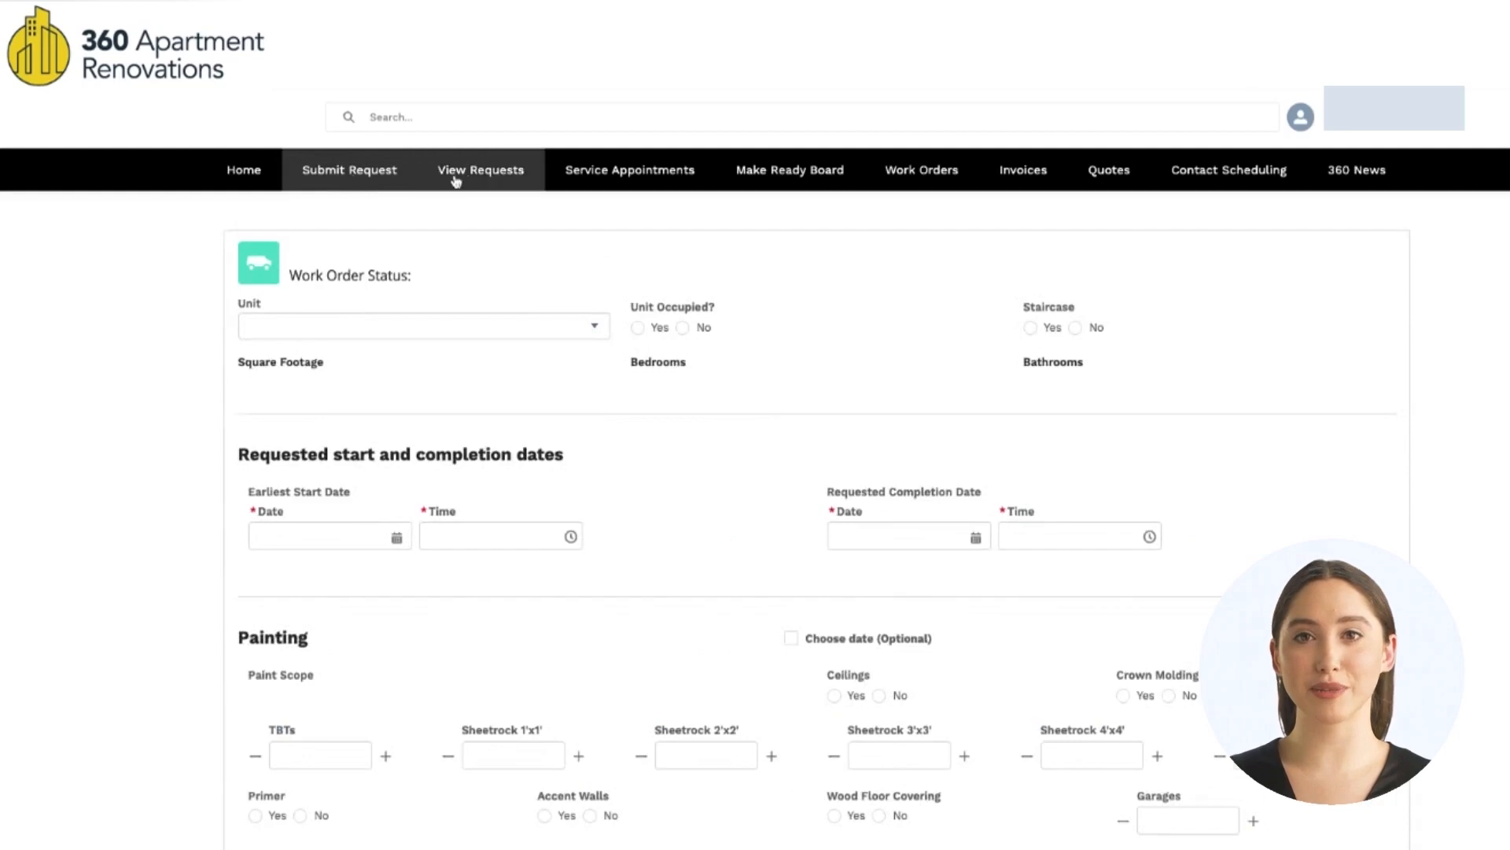
Step: View the Make Ready Board and the community invoices list
click(776, 175)
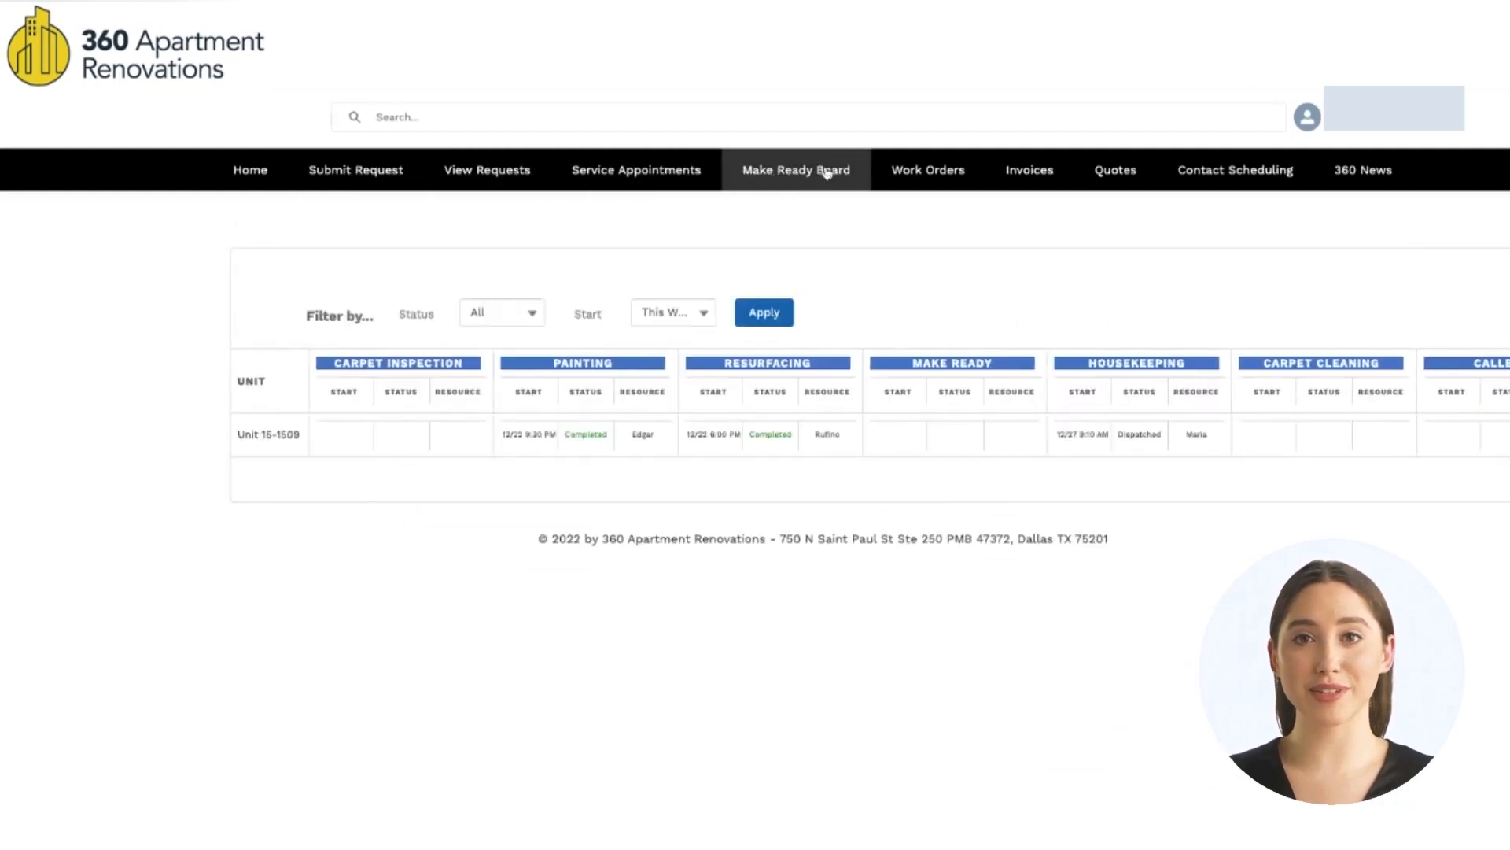
click(1019, 173)
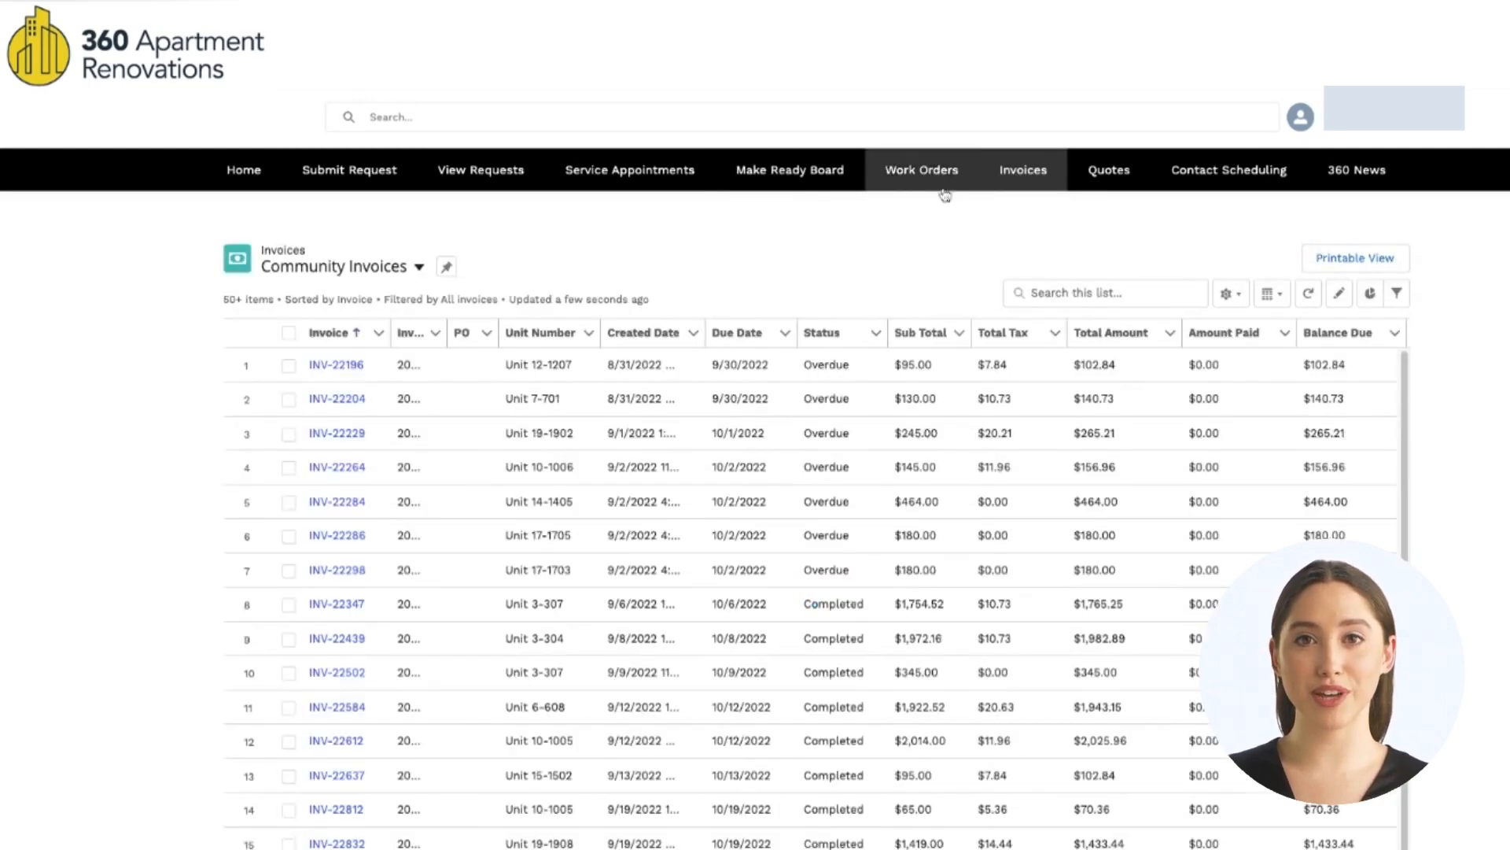
Step: Return to the home page and examine the dashboard's request, work order, quality and speed charts
click(239, 184)
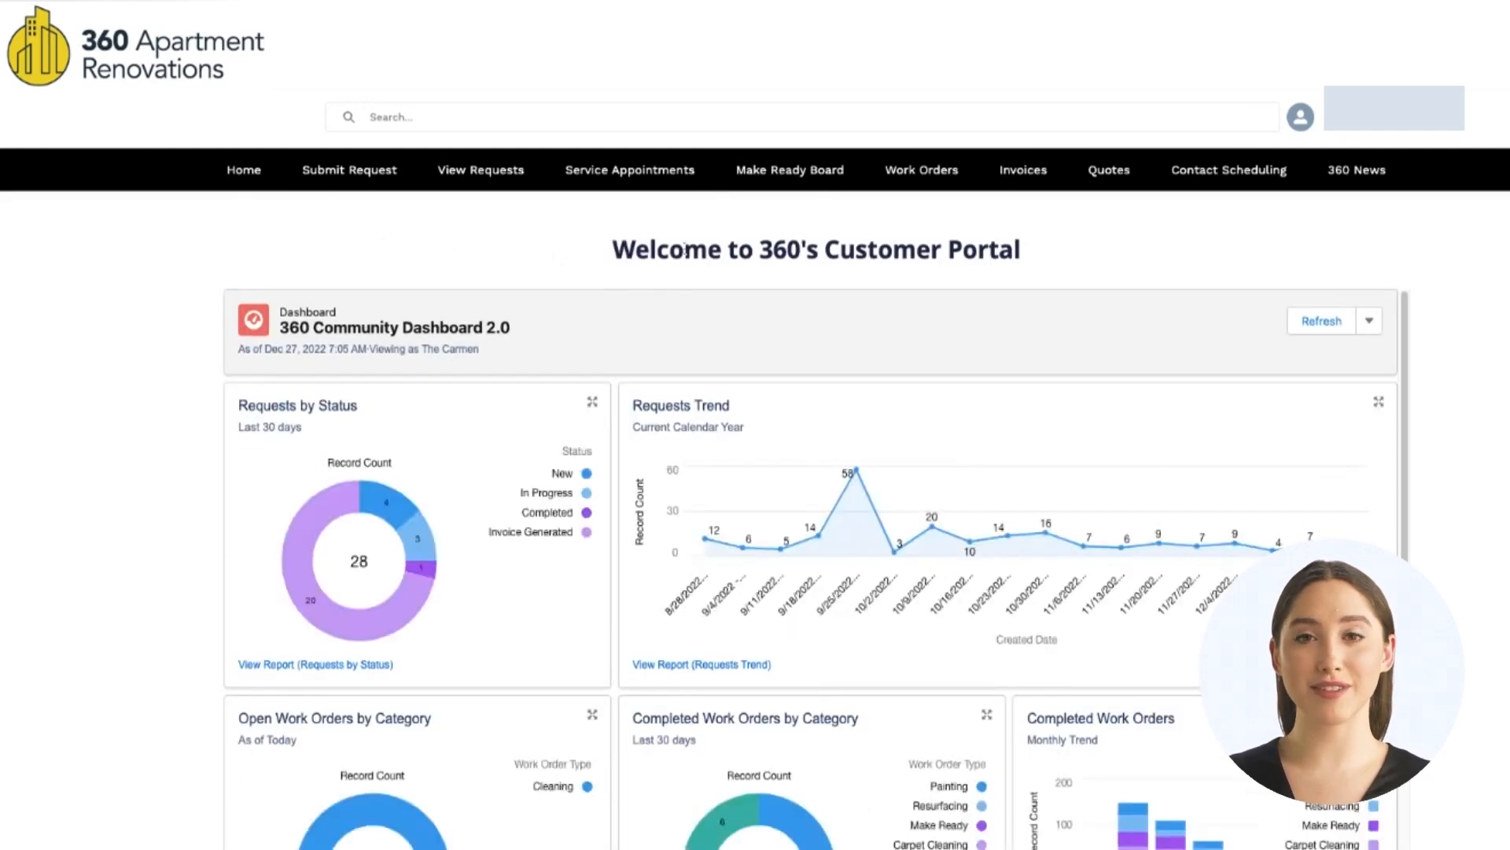
scroll(681, 250, down, 2)
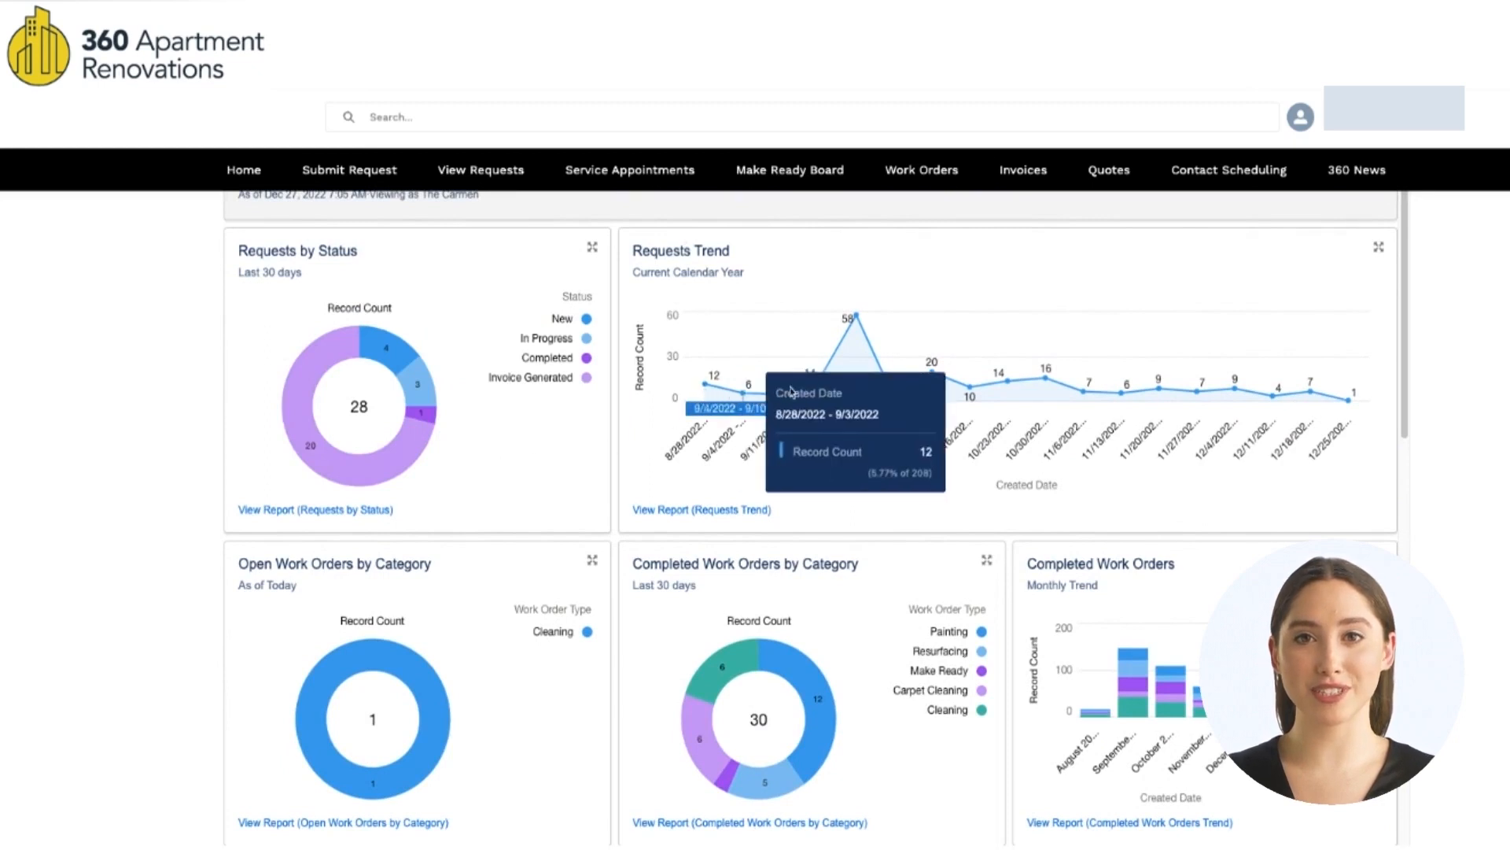
mouse_move(863, 337)
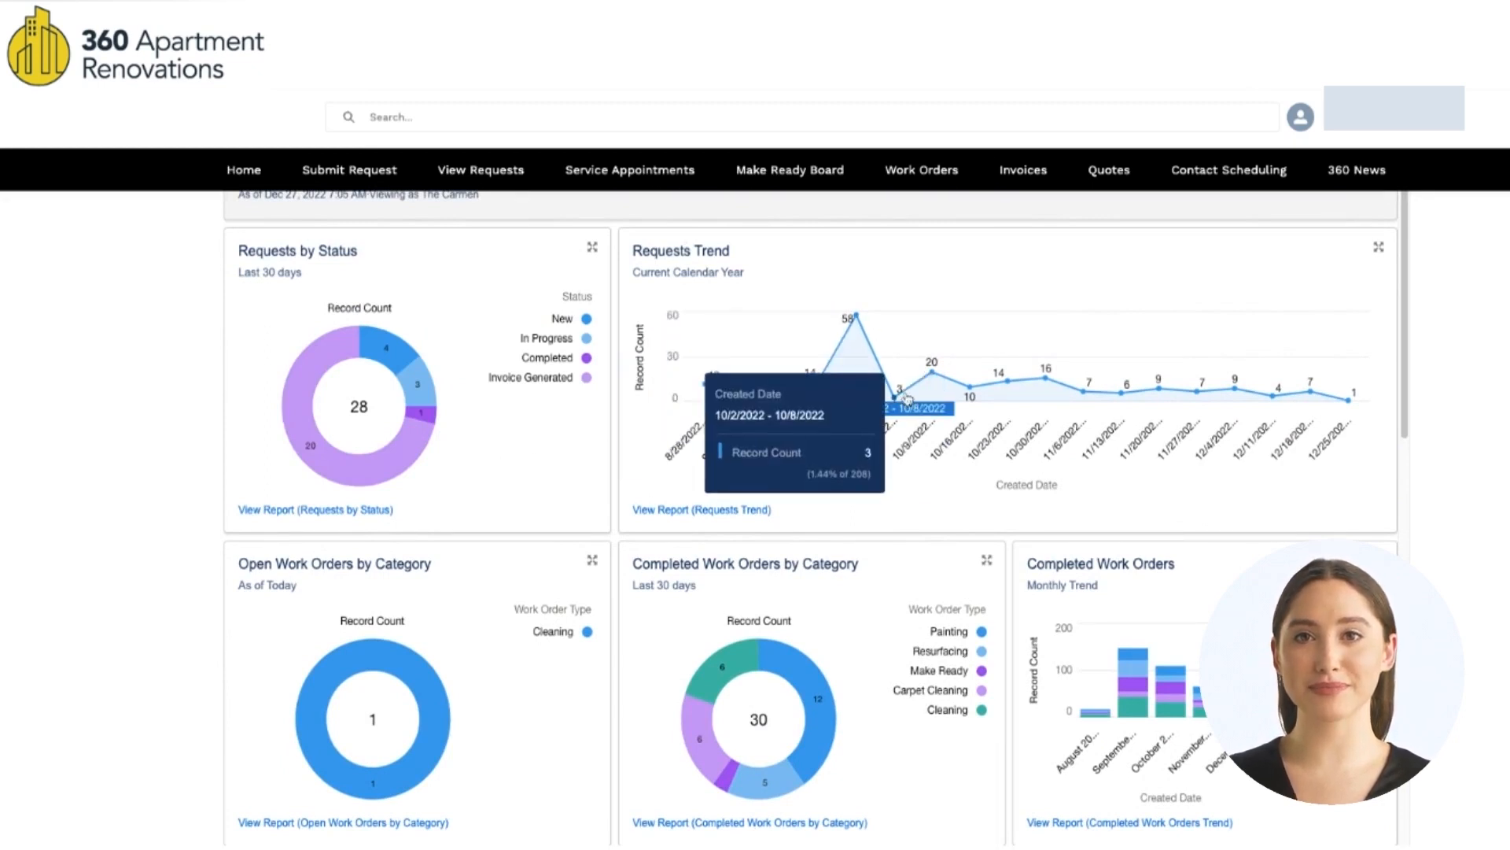
scroll(902, 482, down, 3)
scroll(901, 483, down, 5)
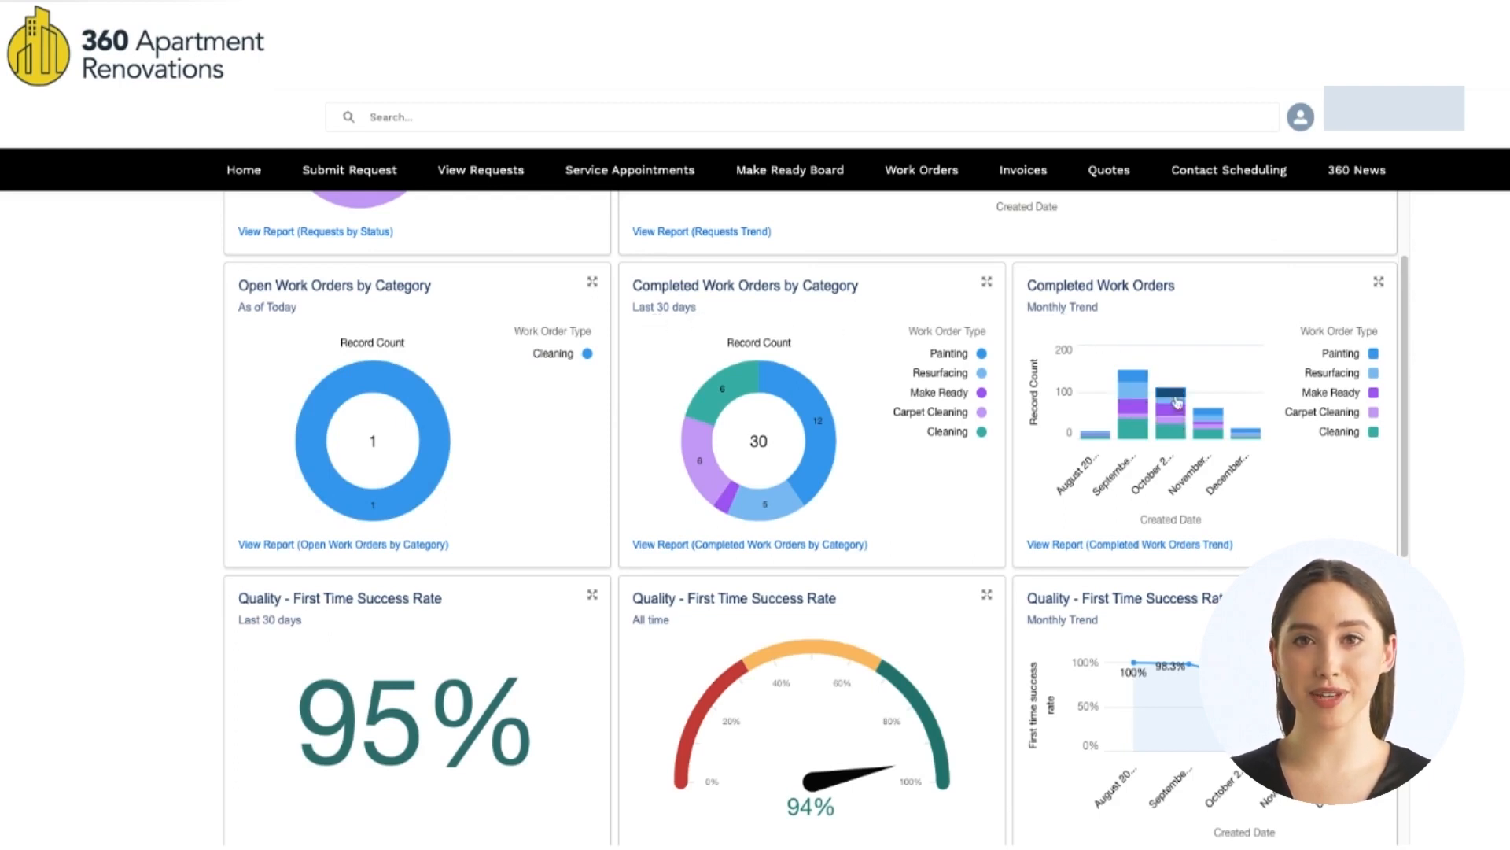
scroll(1177, 361, down, 3)
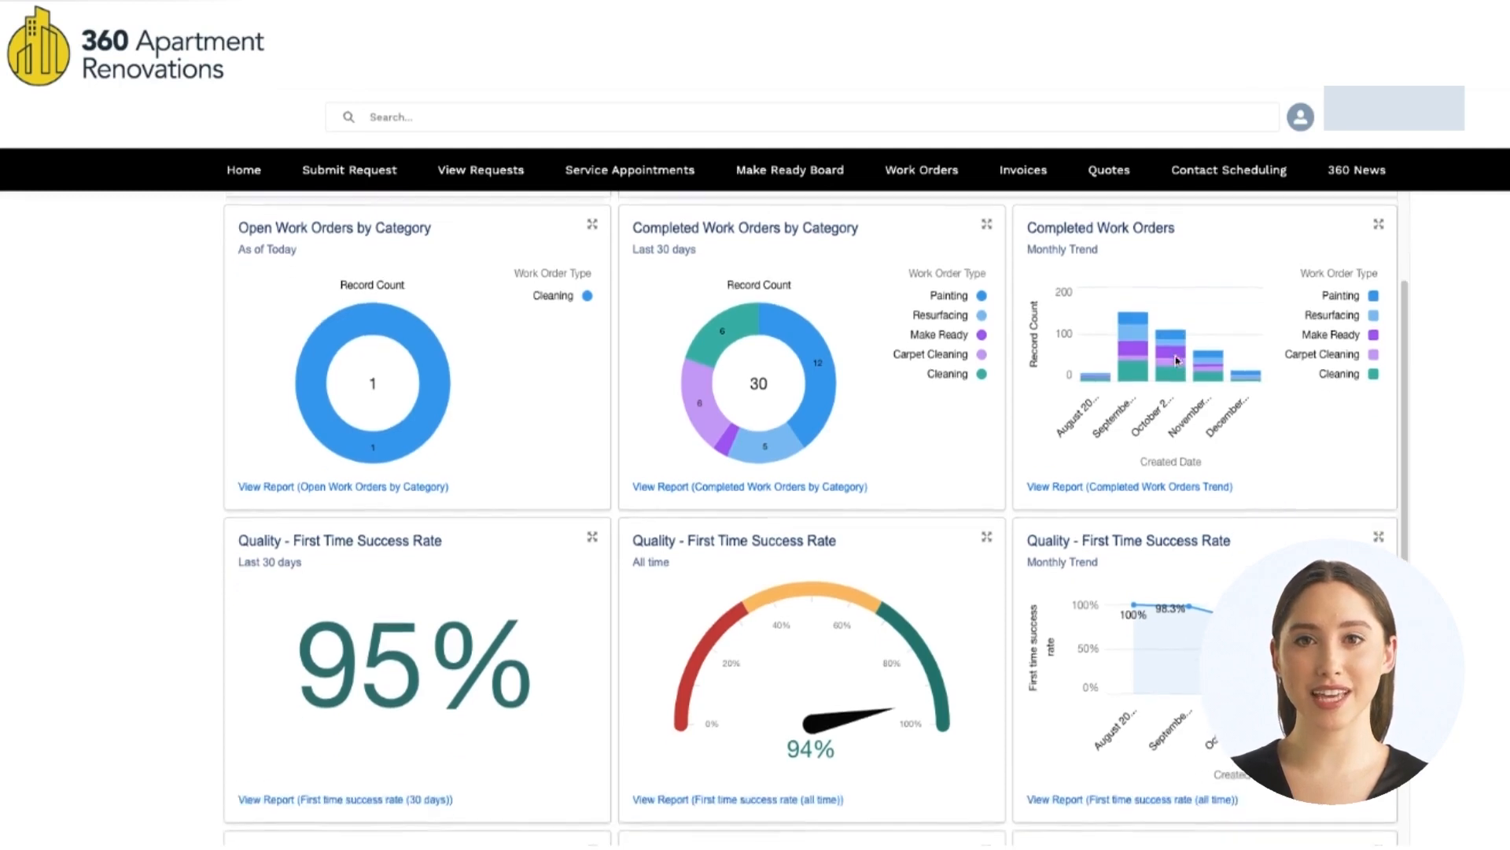
scroll(815, 517, down, 2)
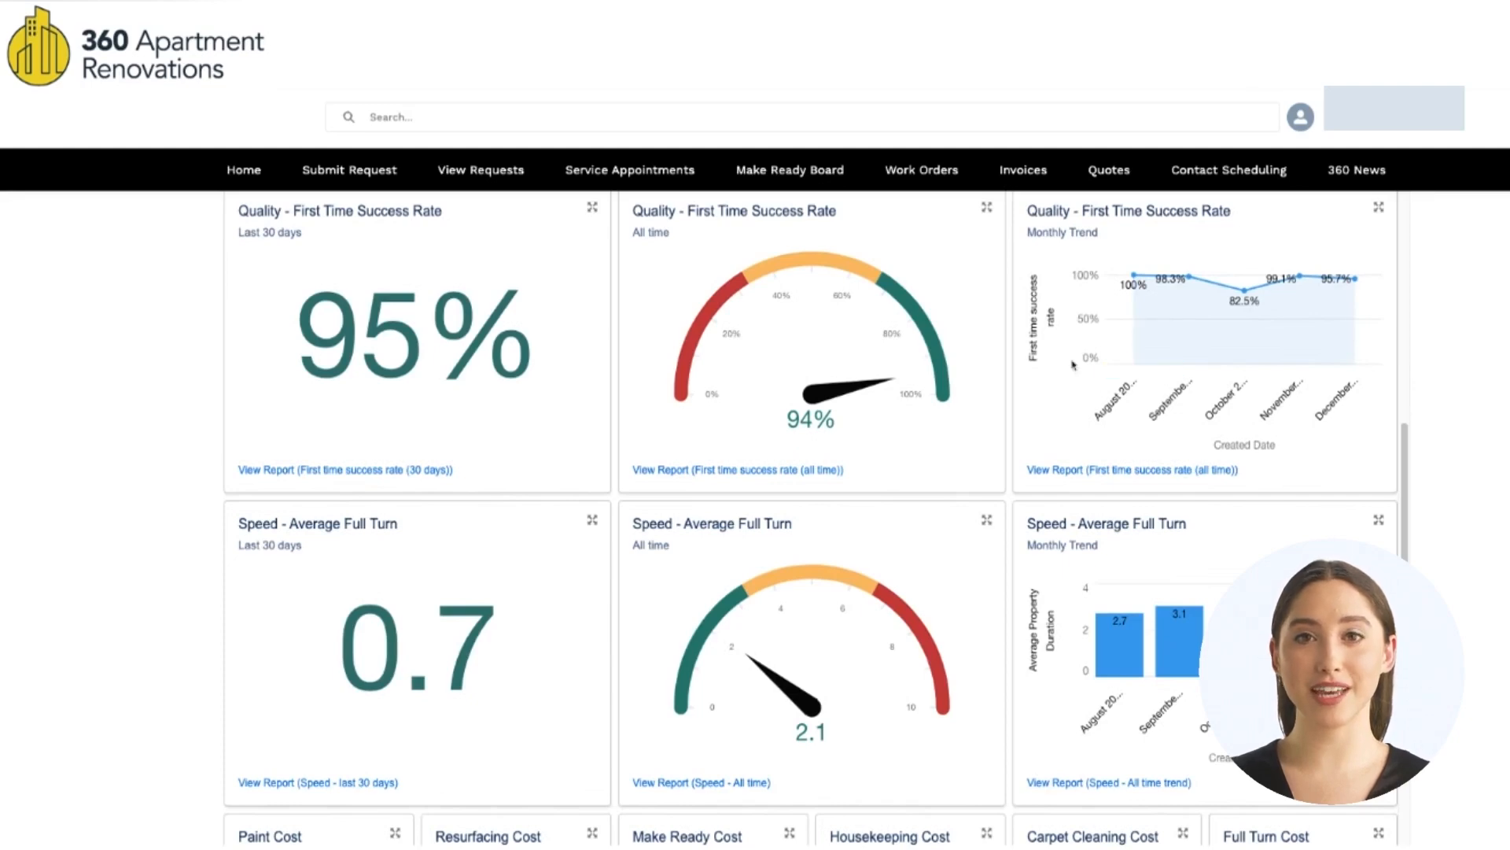
scroll(995, 349, down, 2)
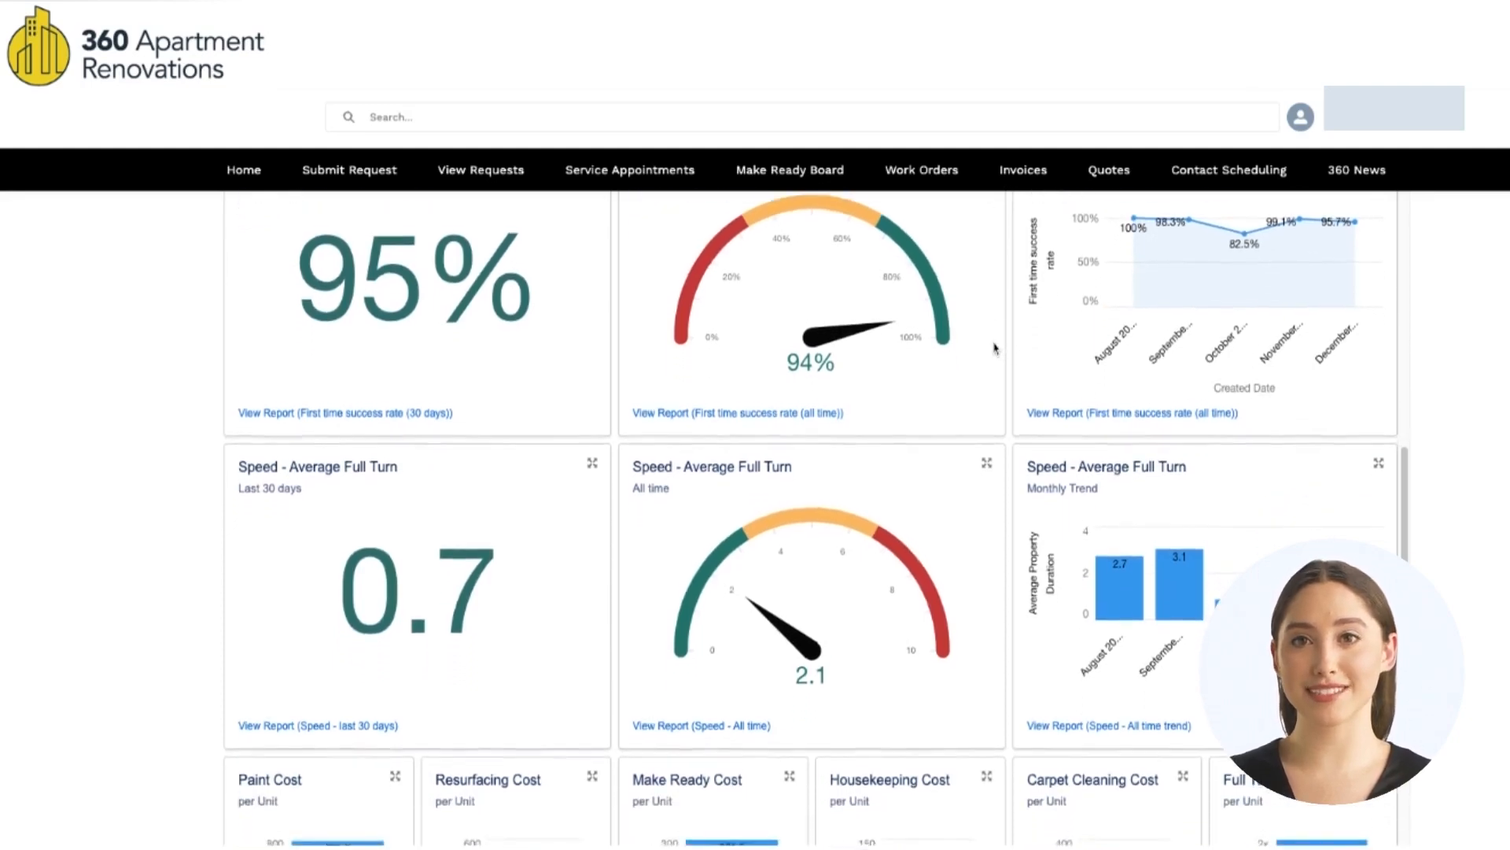
scroll(815, 518, down, 1)
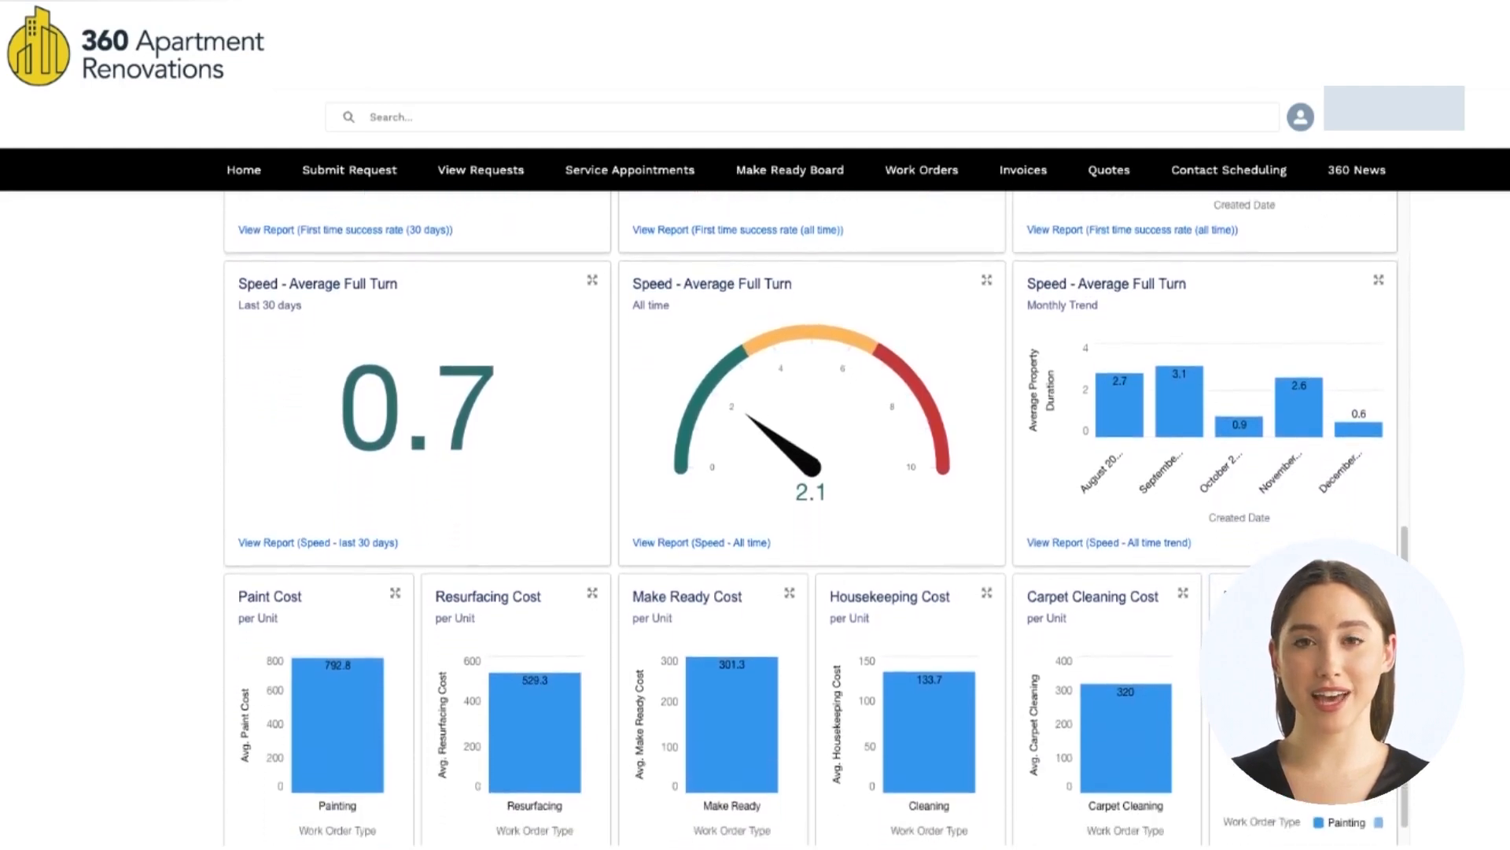
Step: Compare the dashboard's first-time success rate, average full turn and per-unit cost charts, then go back to the request charts
scroll(811, 519, up, 3)
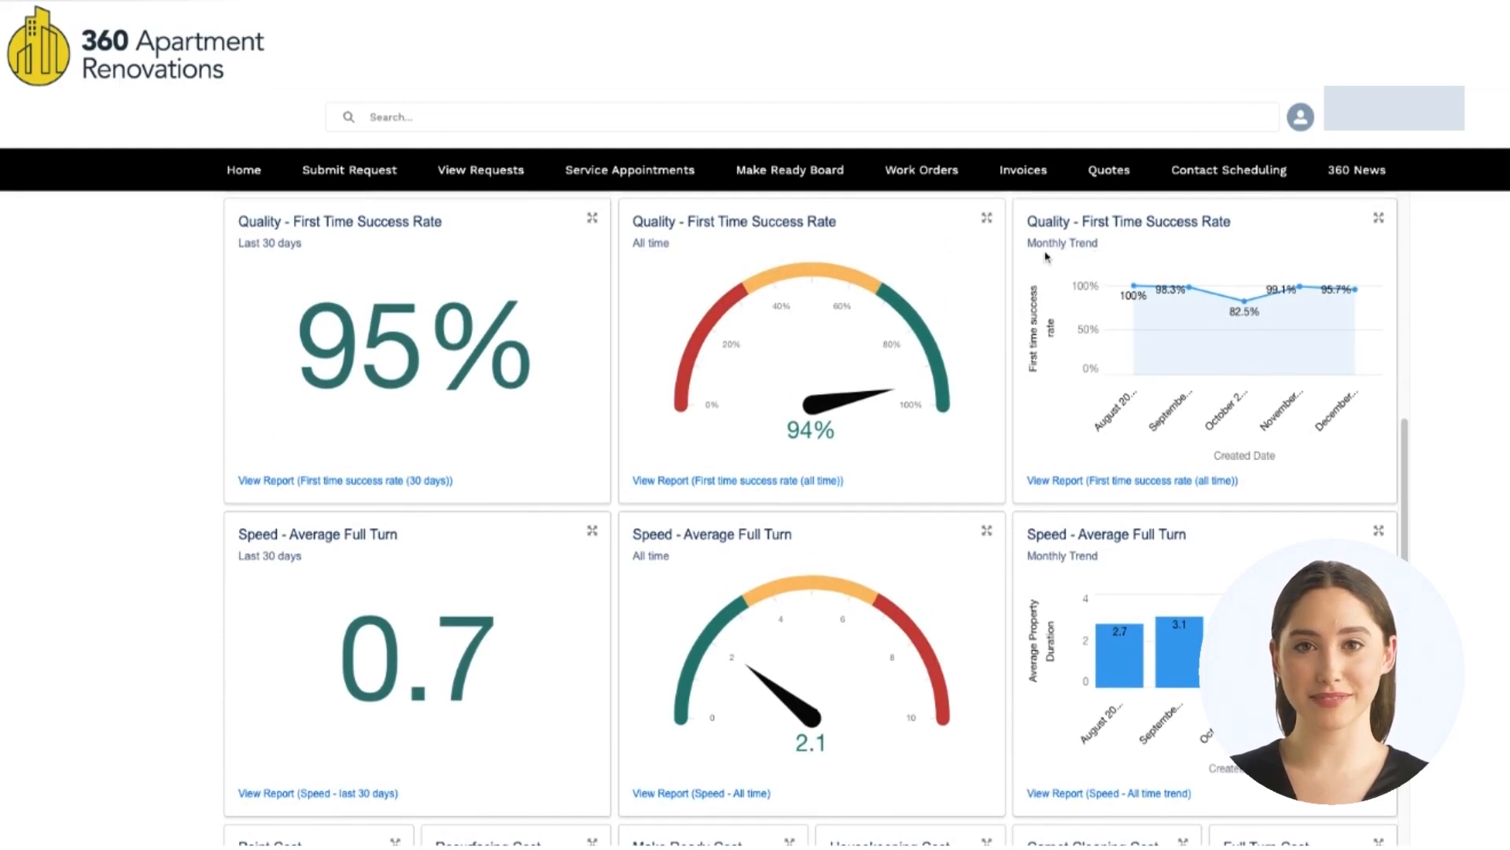
scroll(1046, 256, down, 2)
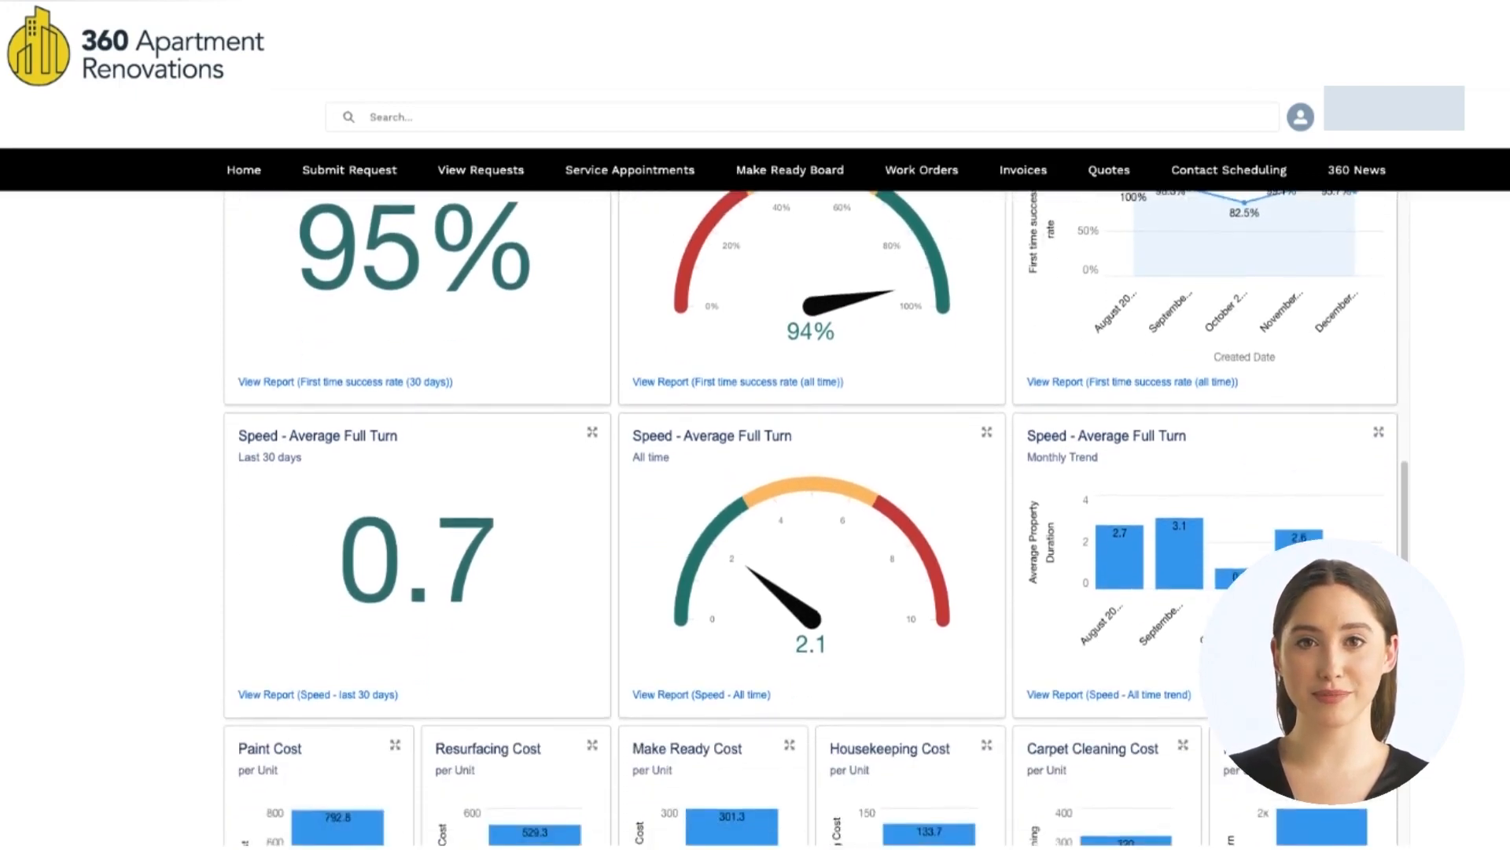
scroll(1046, 255, down, 3)
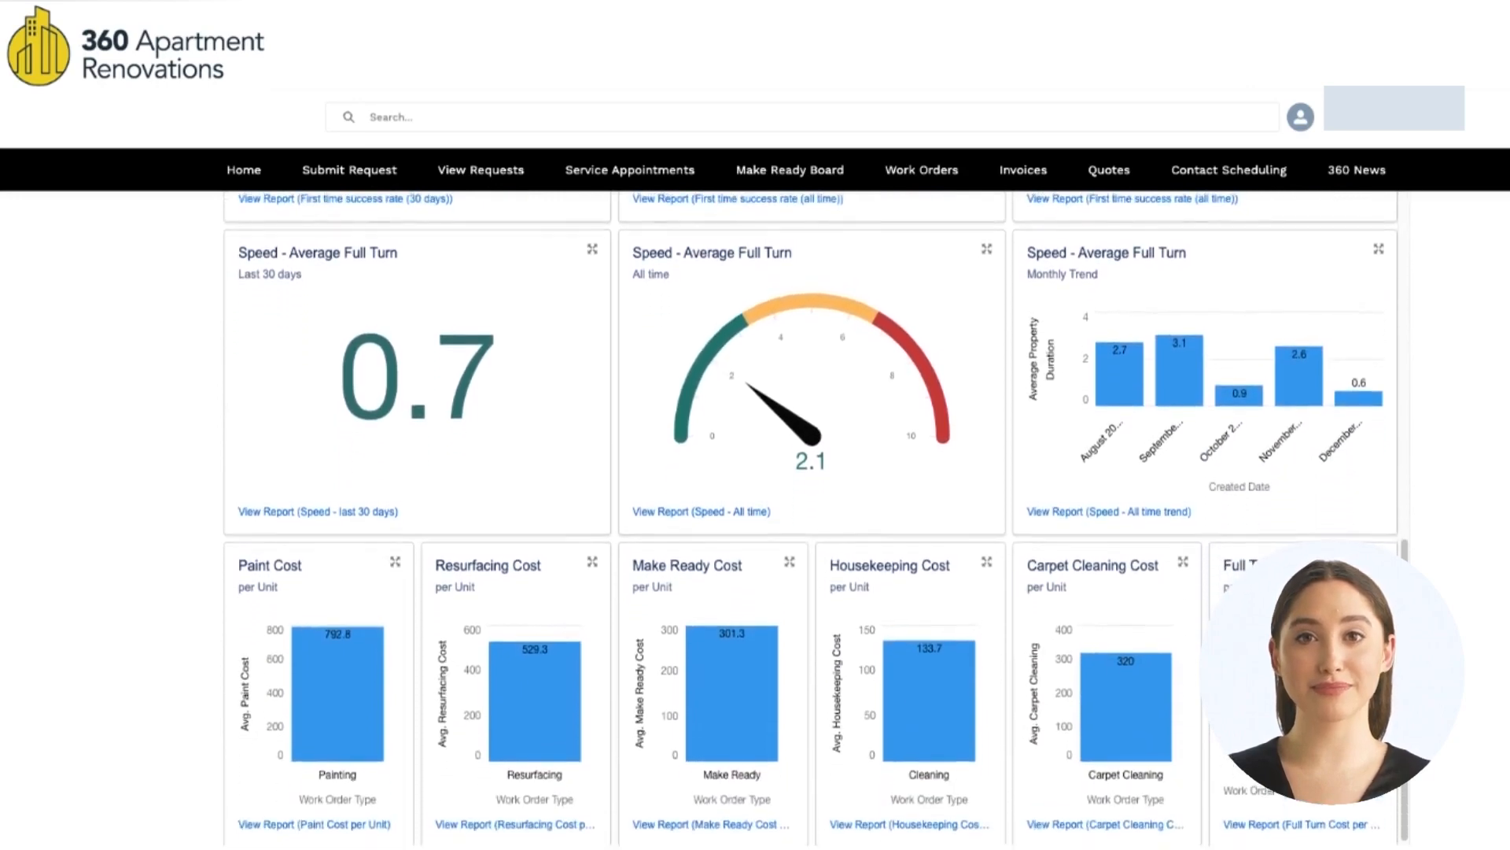
scroll(1046, 256, up, 6)
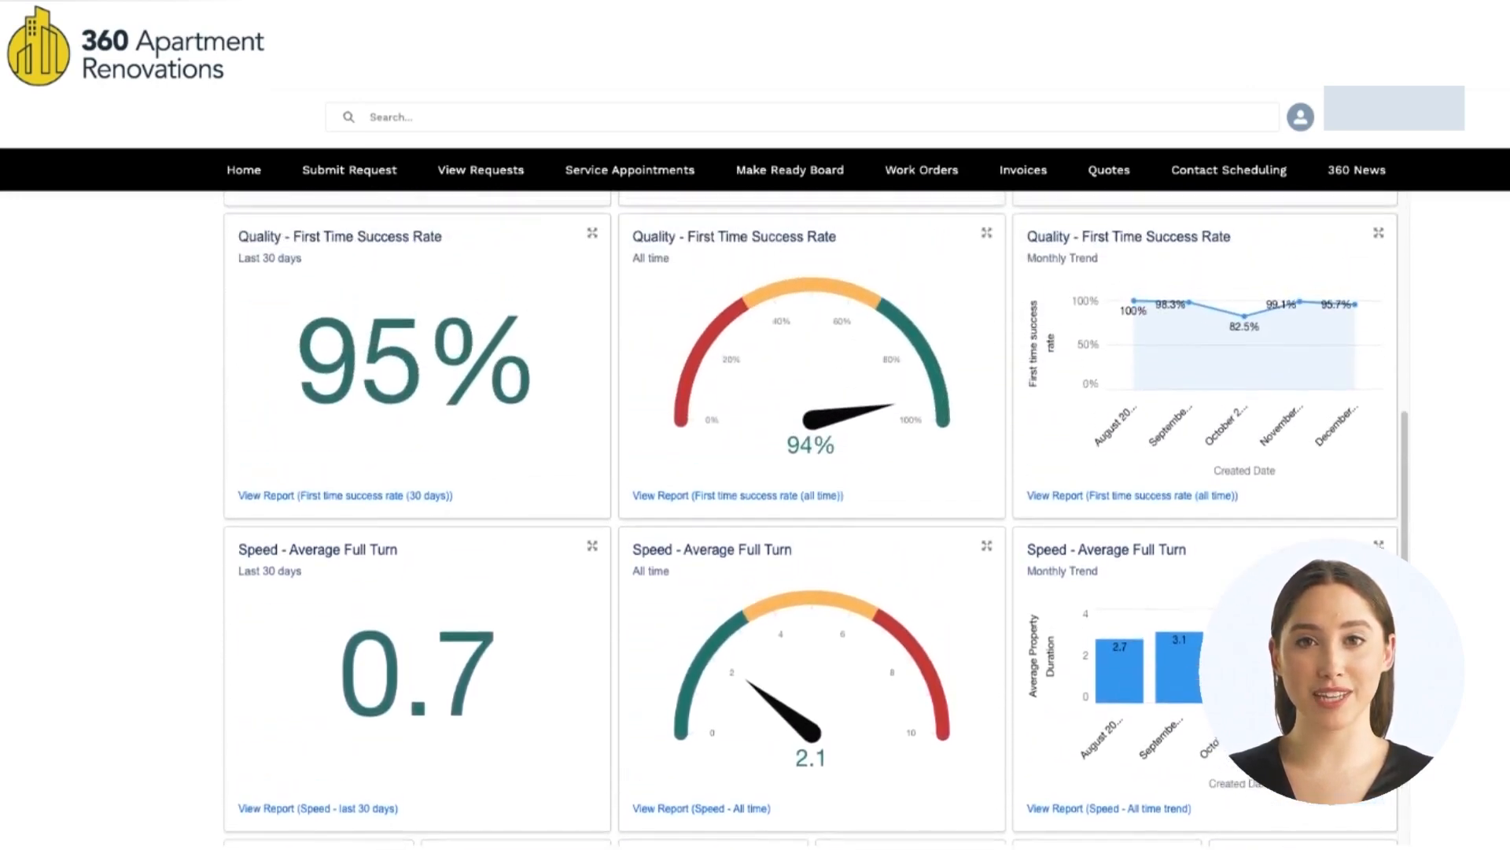
scroll(811, 518, up, 5)
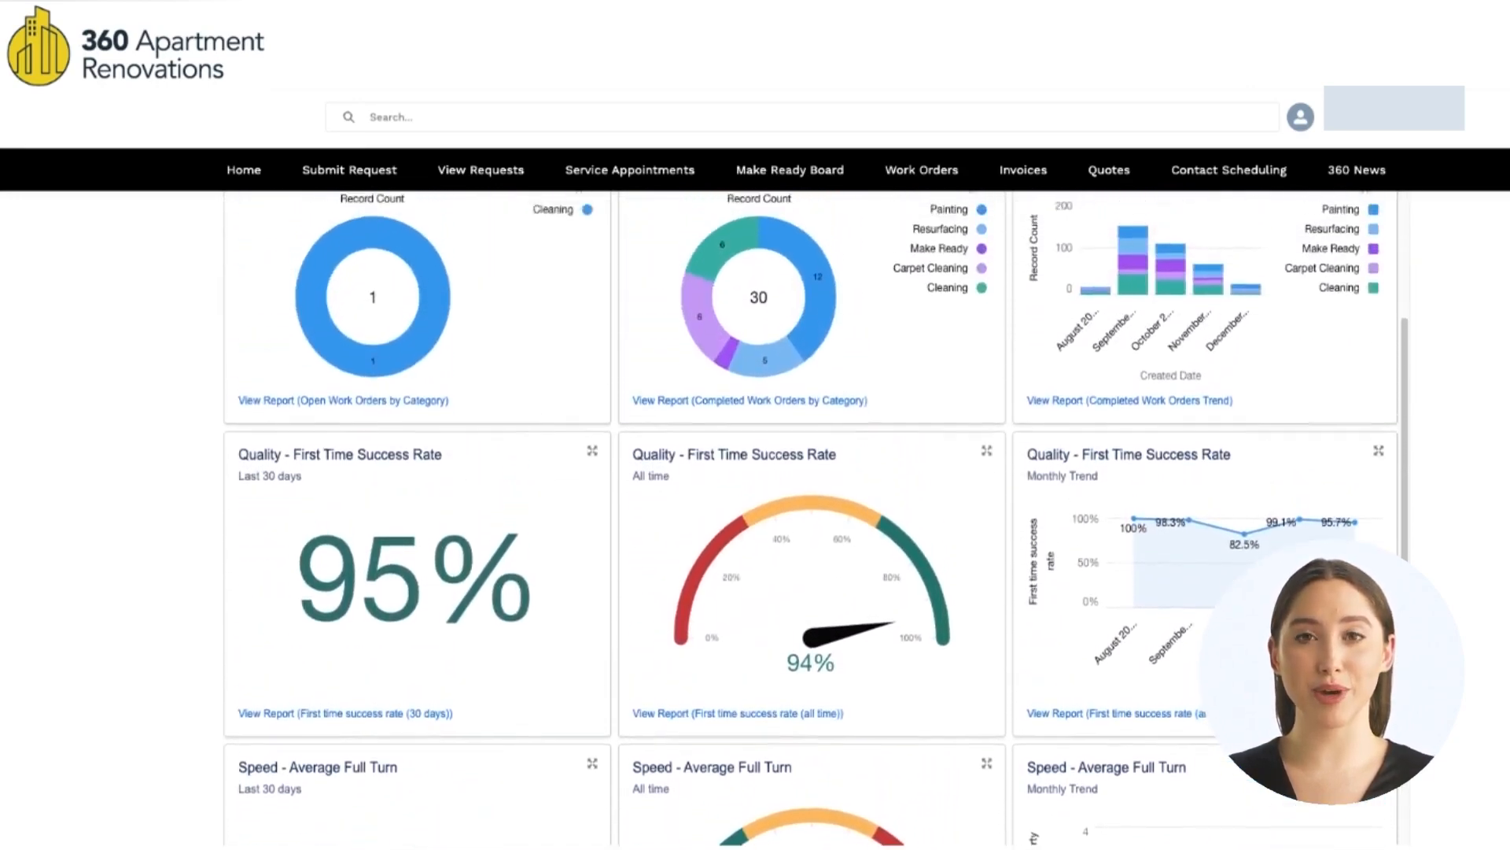
scroll(1049, 296, up, 5)
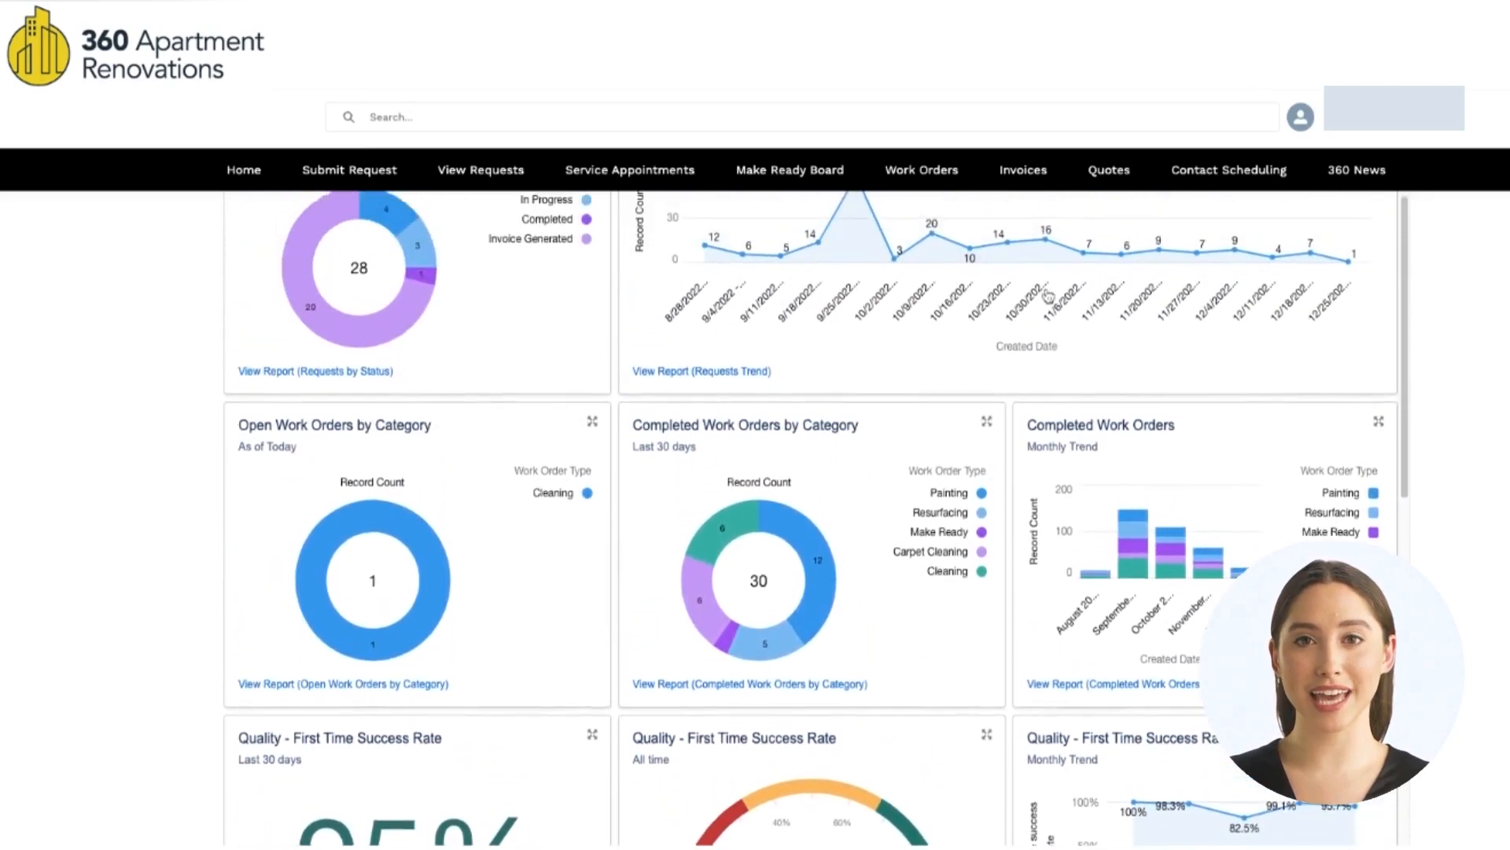
scroll(1049, 296, up, 1)
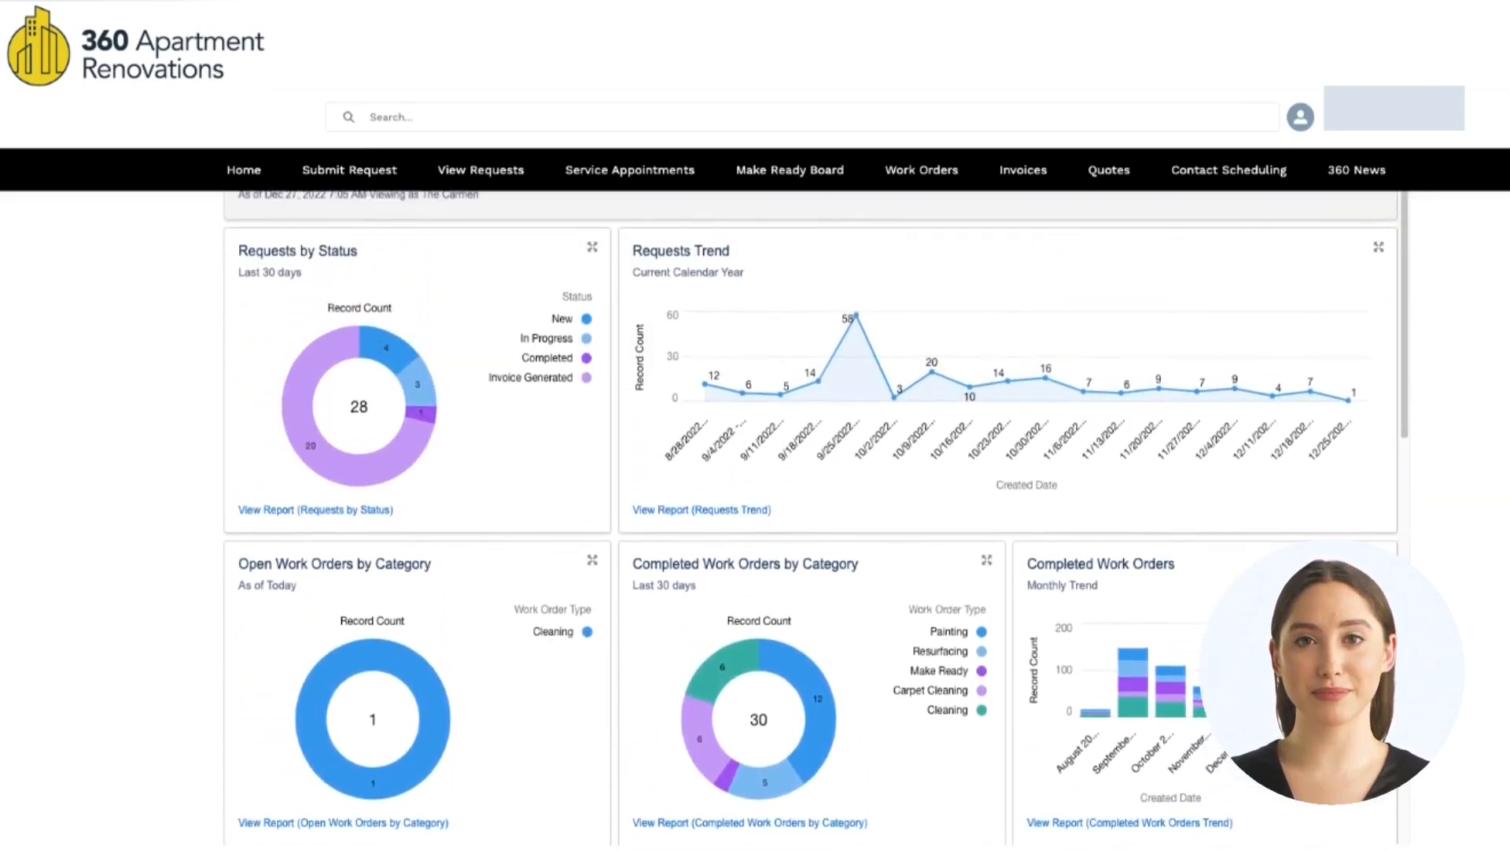
scroll(750, 391, up, 3)
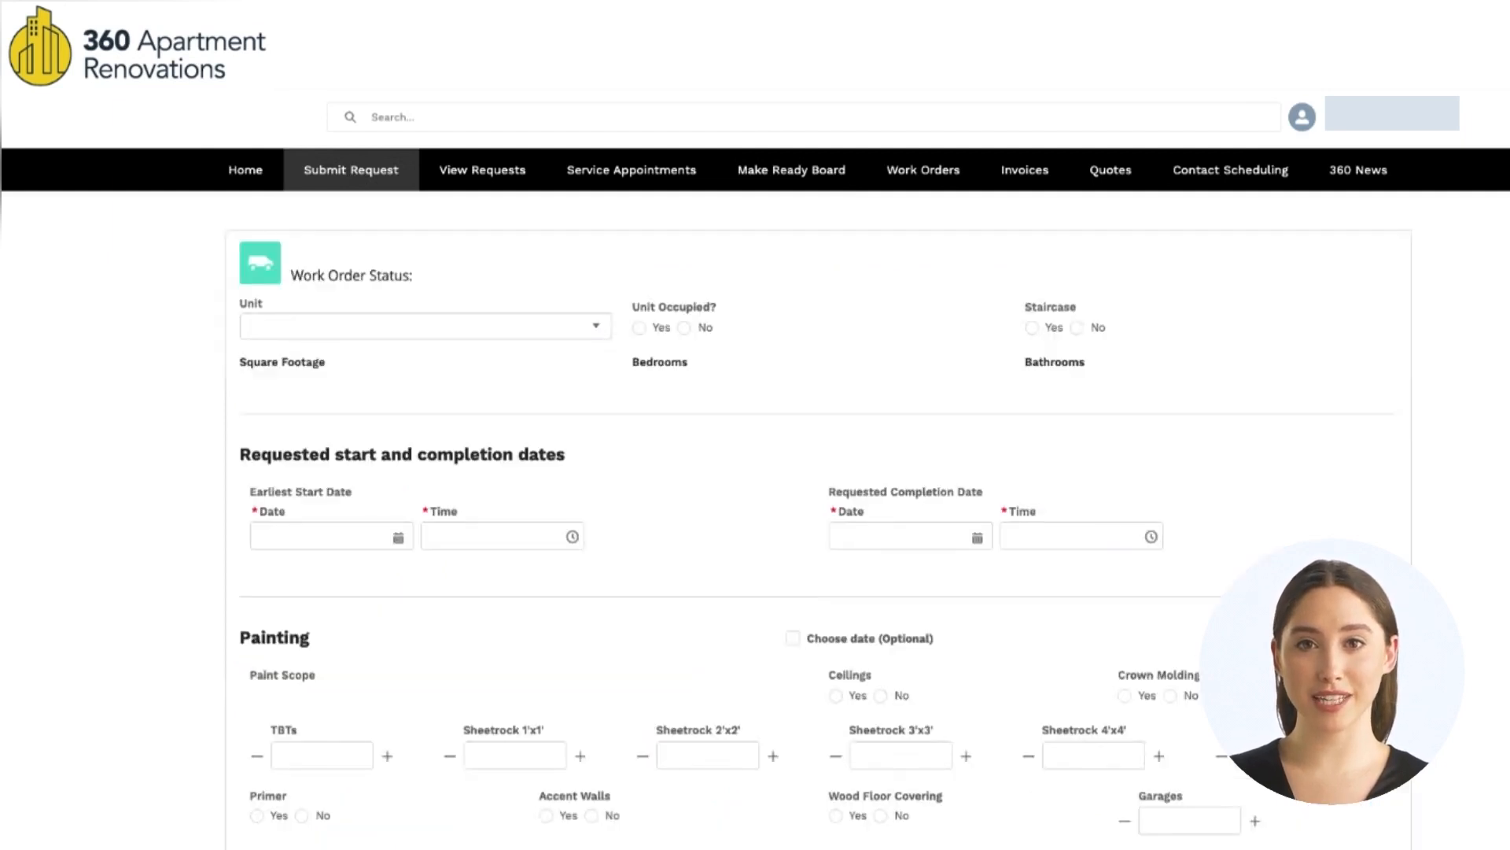
Step: Choose Unit 9-903 for a new service request and mark the unit as occupied
scroll(829, 318, down, 2)
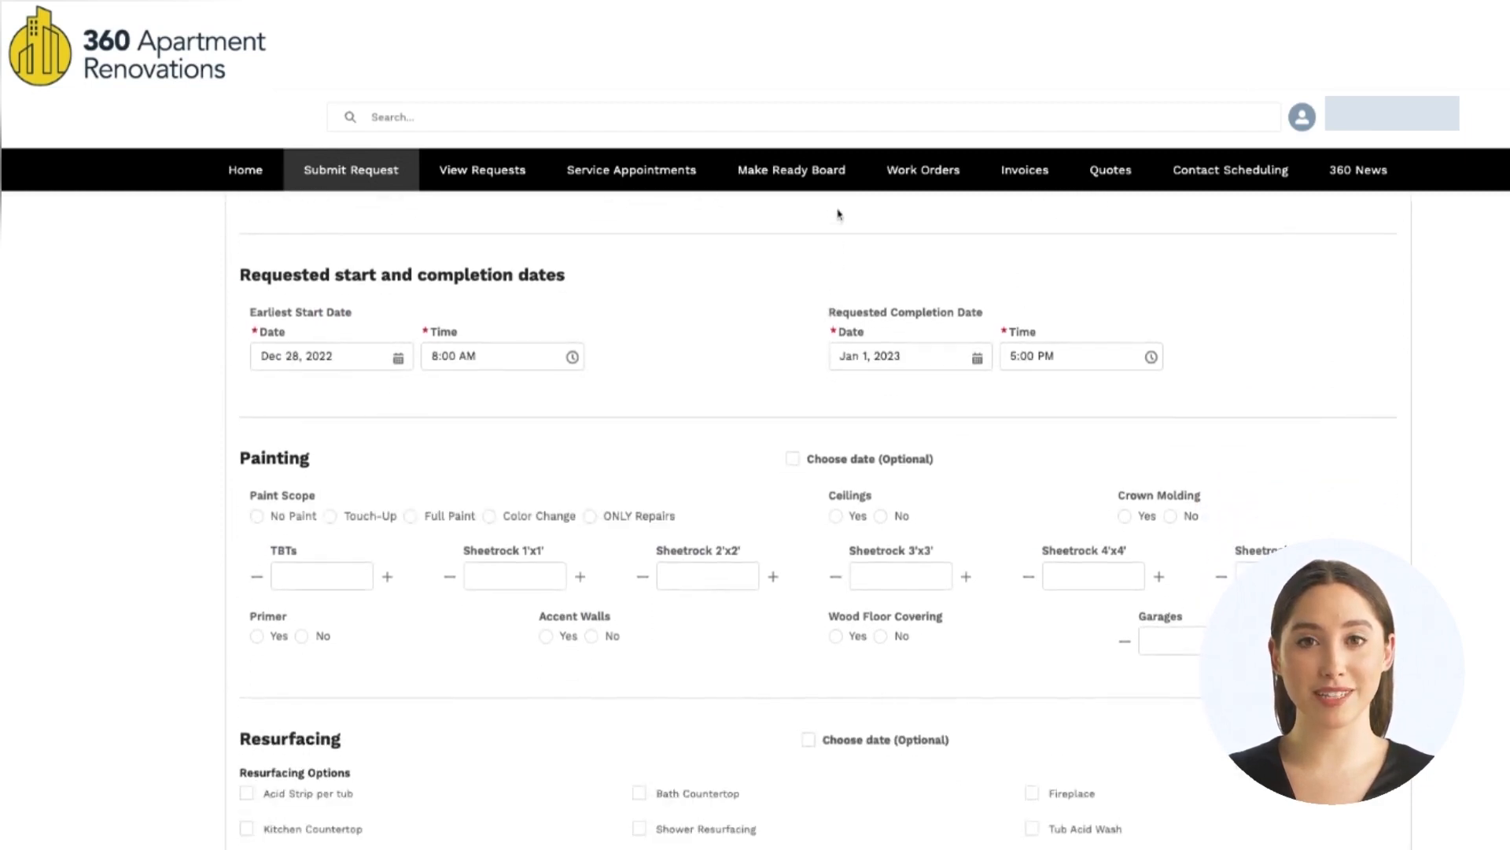
scroll(839, 221, down, 2)
scroll(838, 212, up, 4)
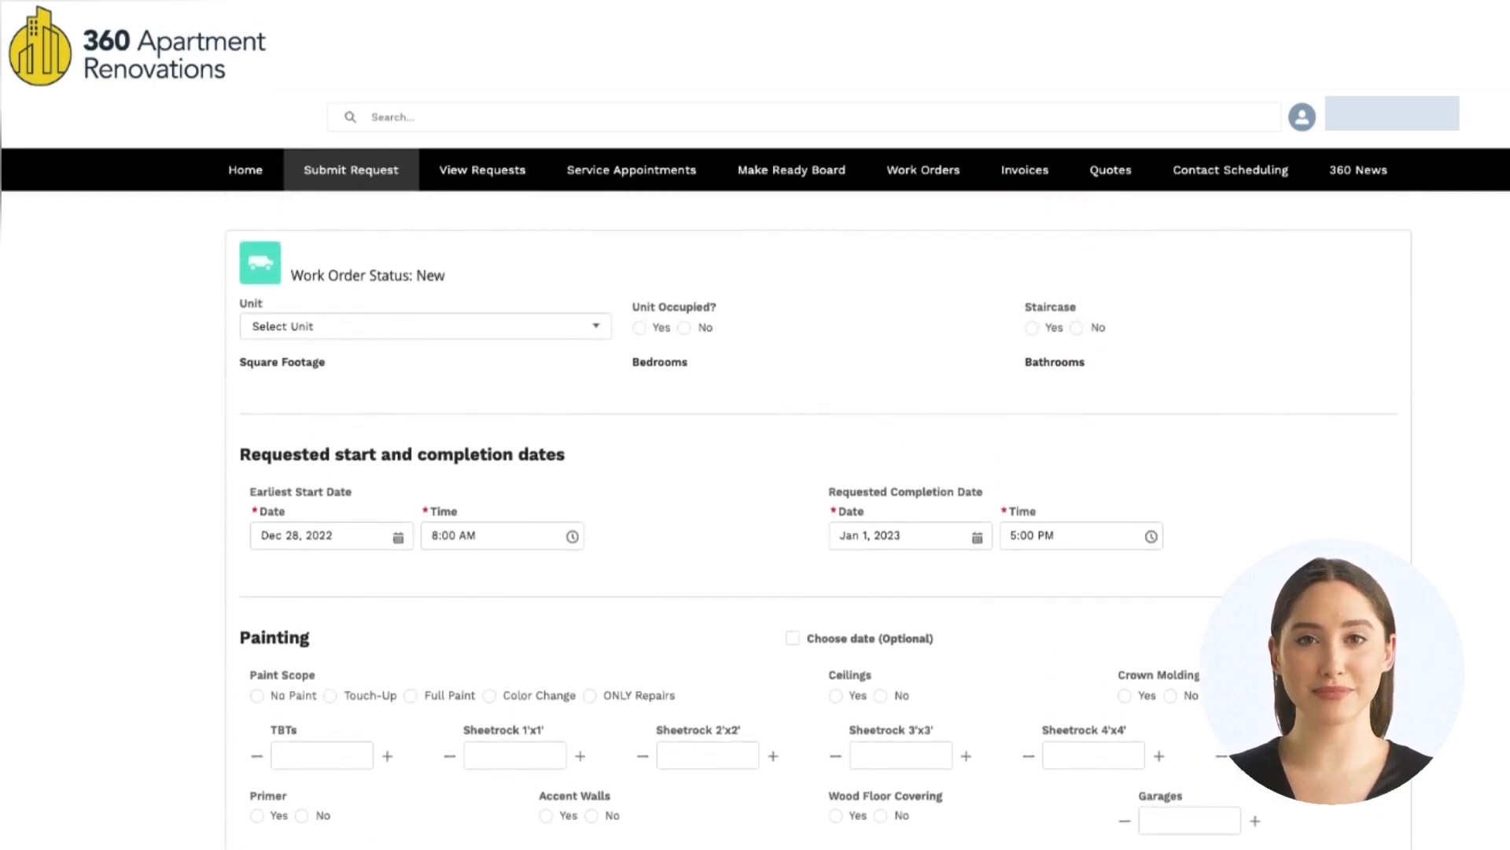
click(596, 330)
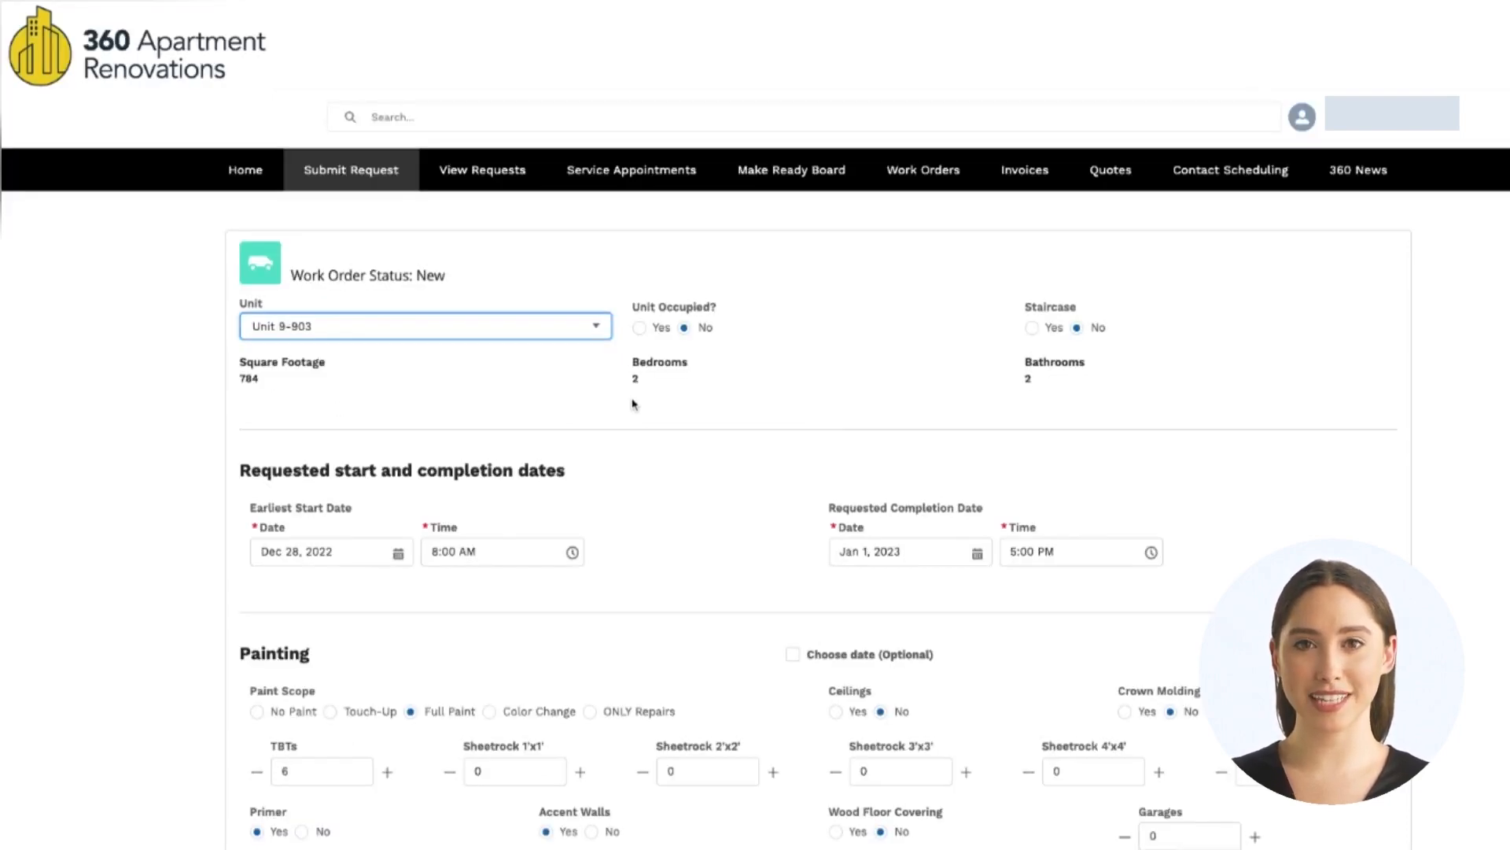
click(639, 327)
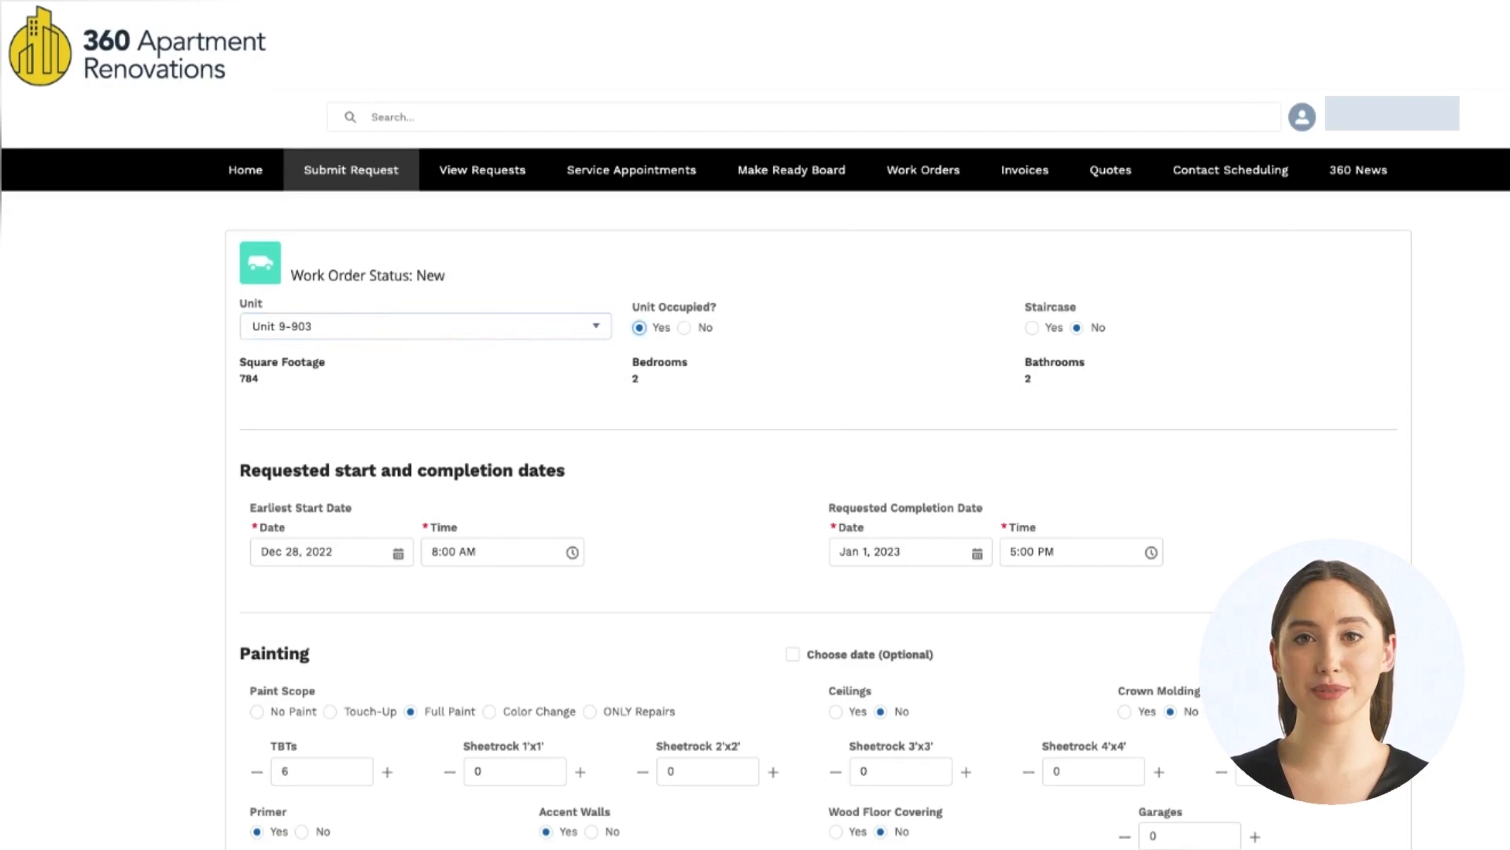
Step: Set the request's earliest start date to Jan 11, 2023
scroll(722, 454, down, 2)
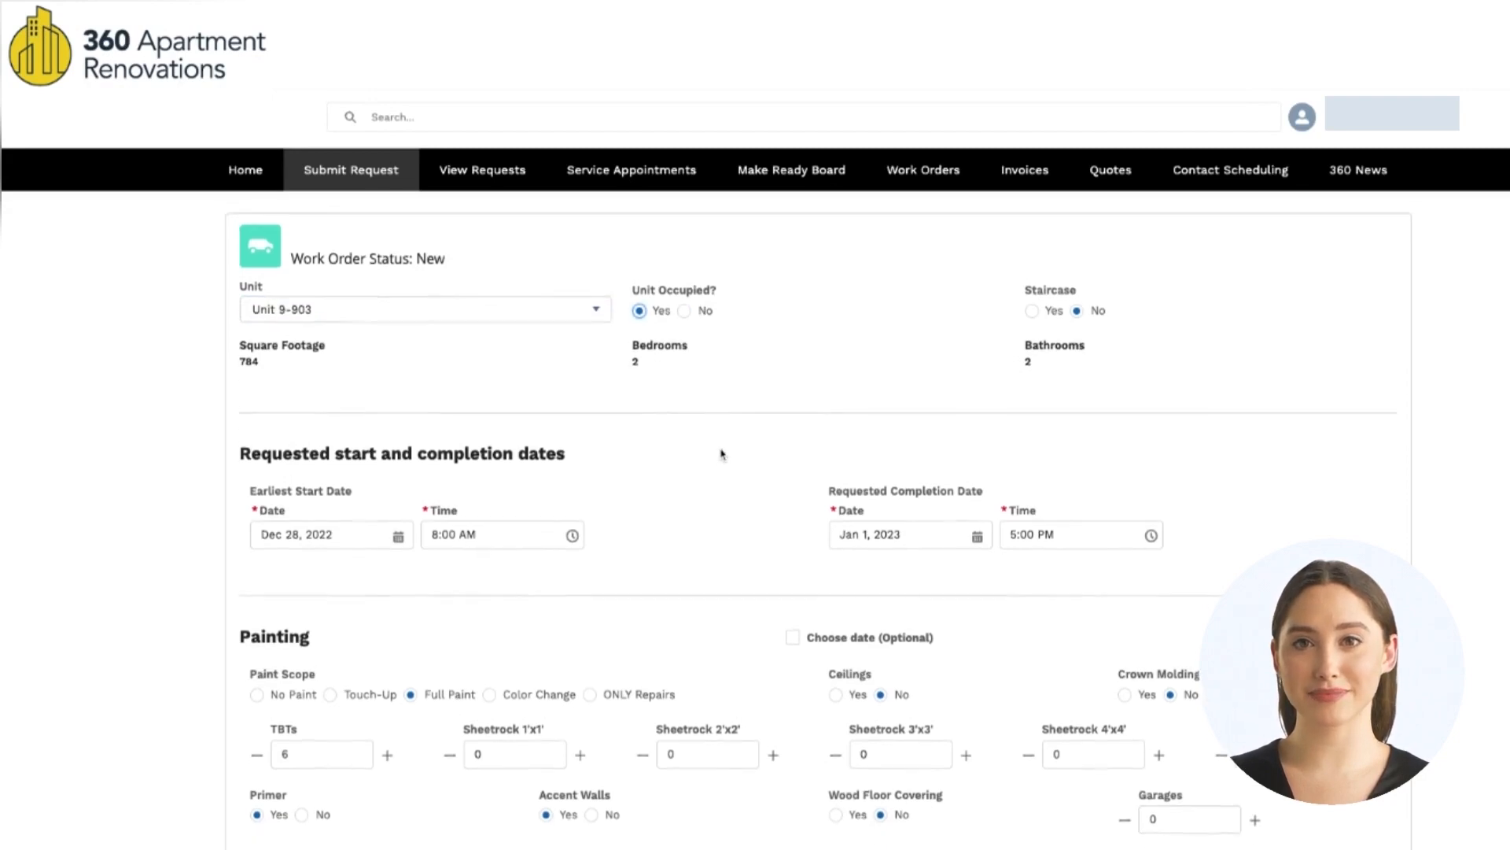
scroll(708, 456, down, 1)
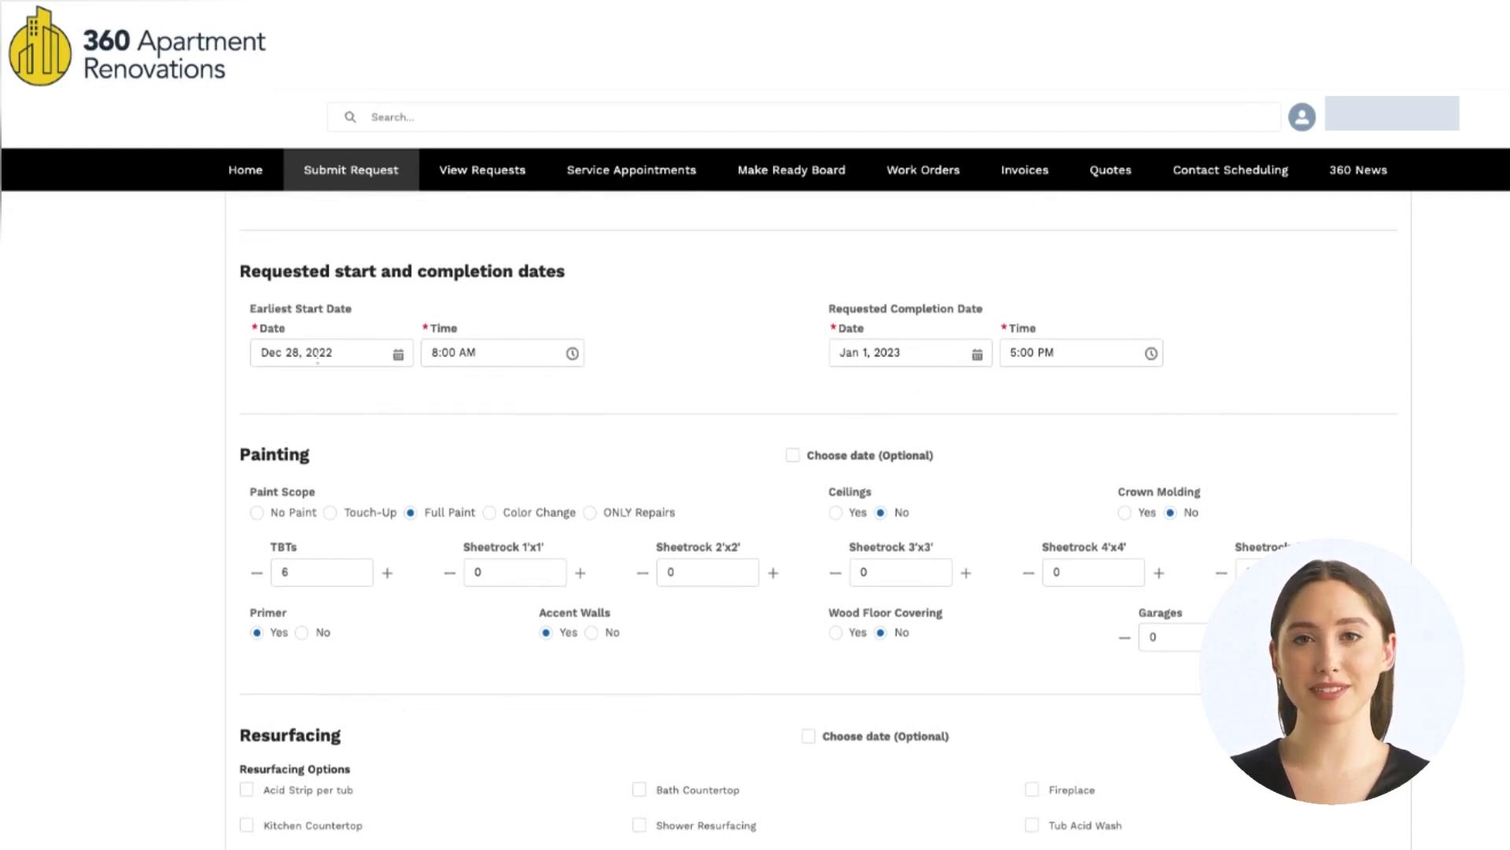
click(398, 355)
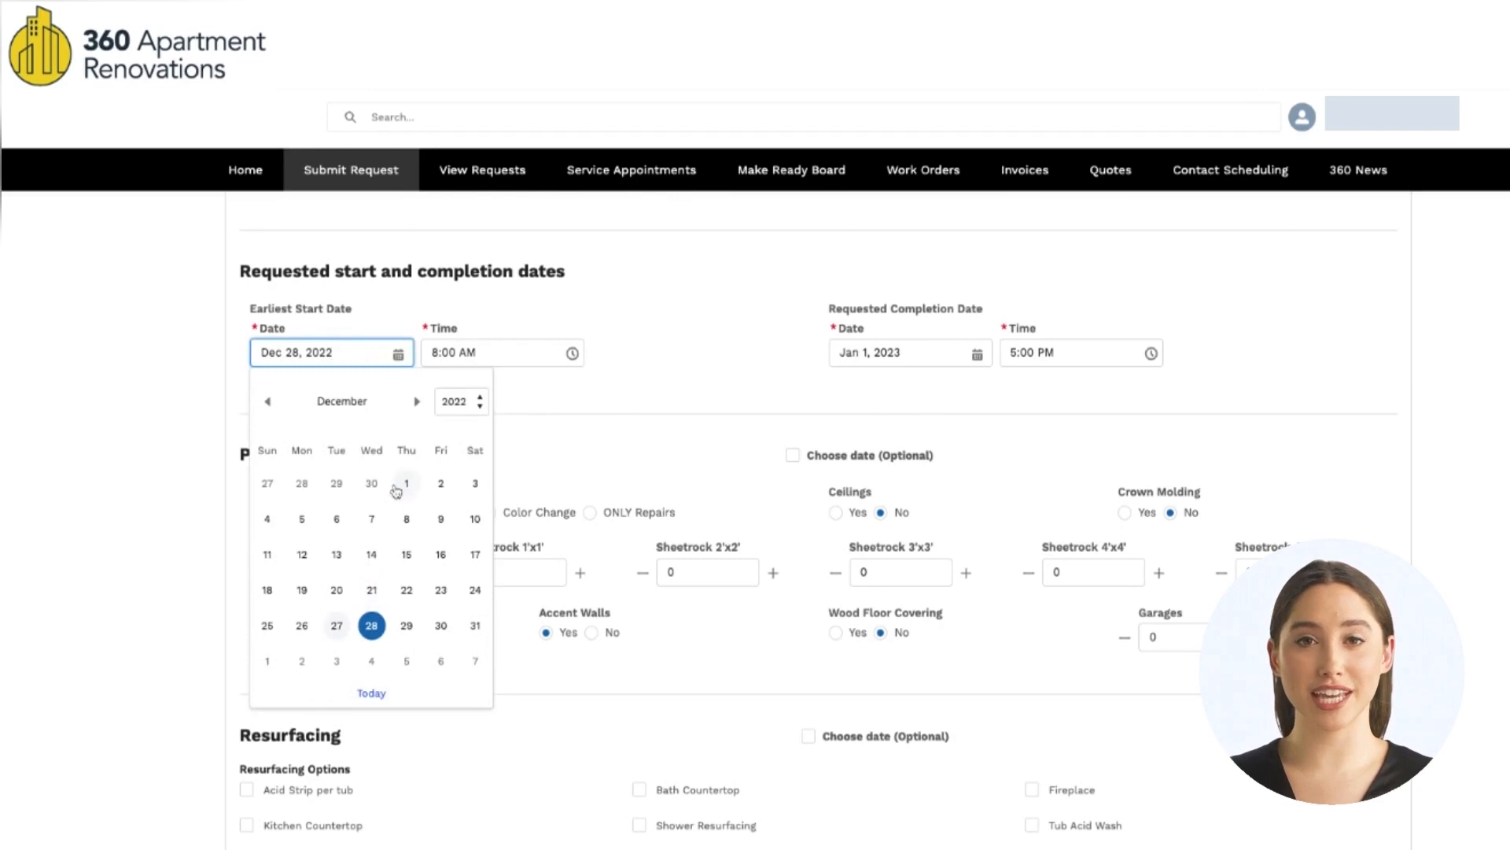
click(417, 402)
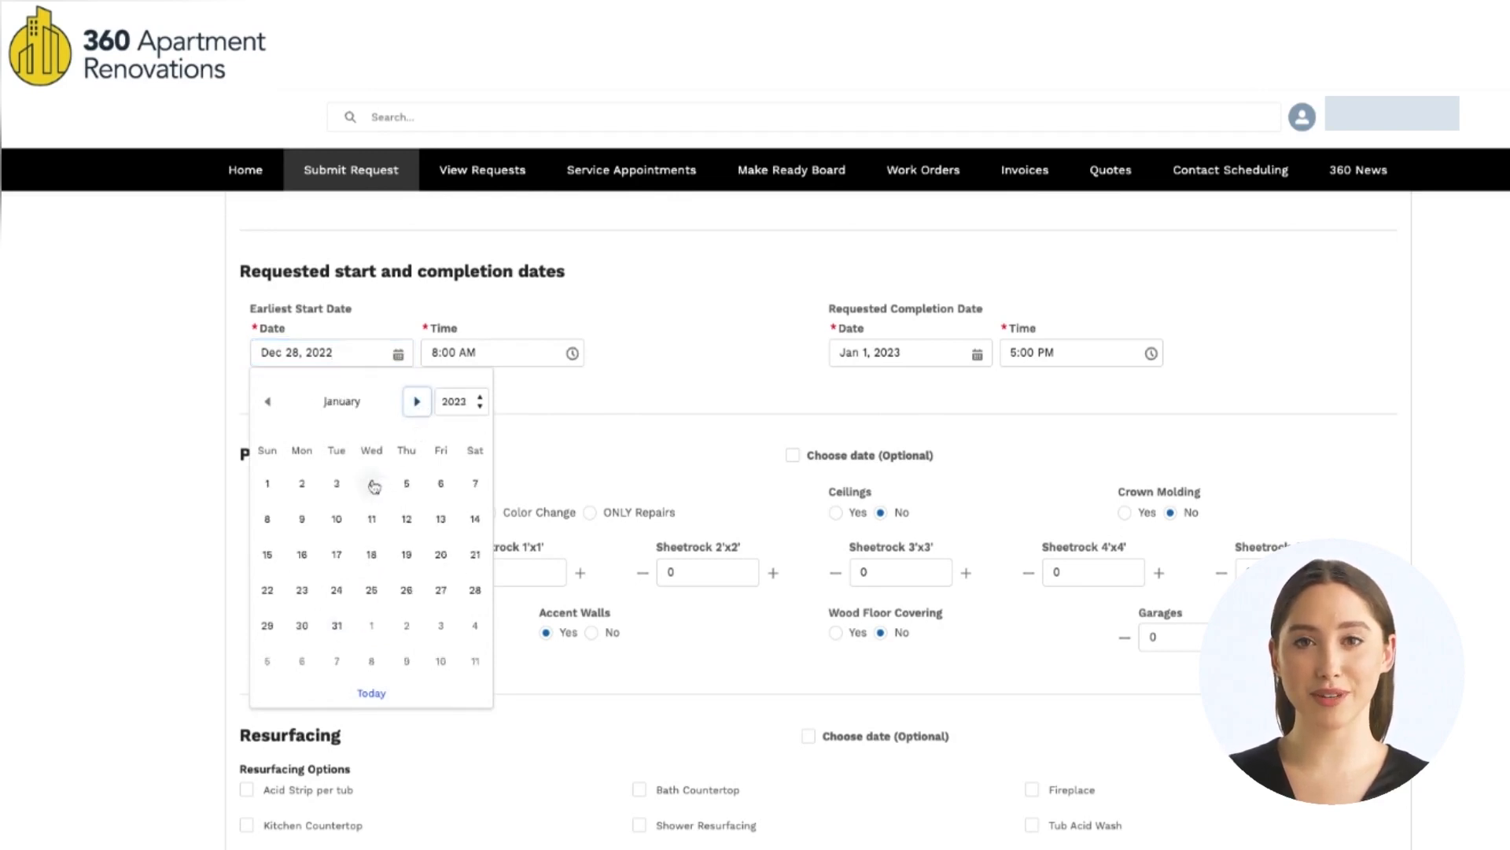
click(371, 518)
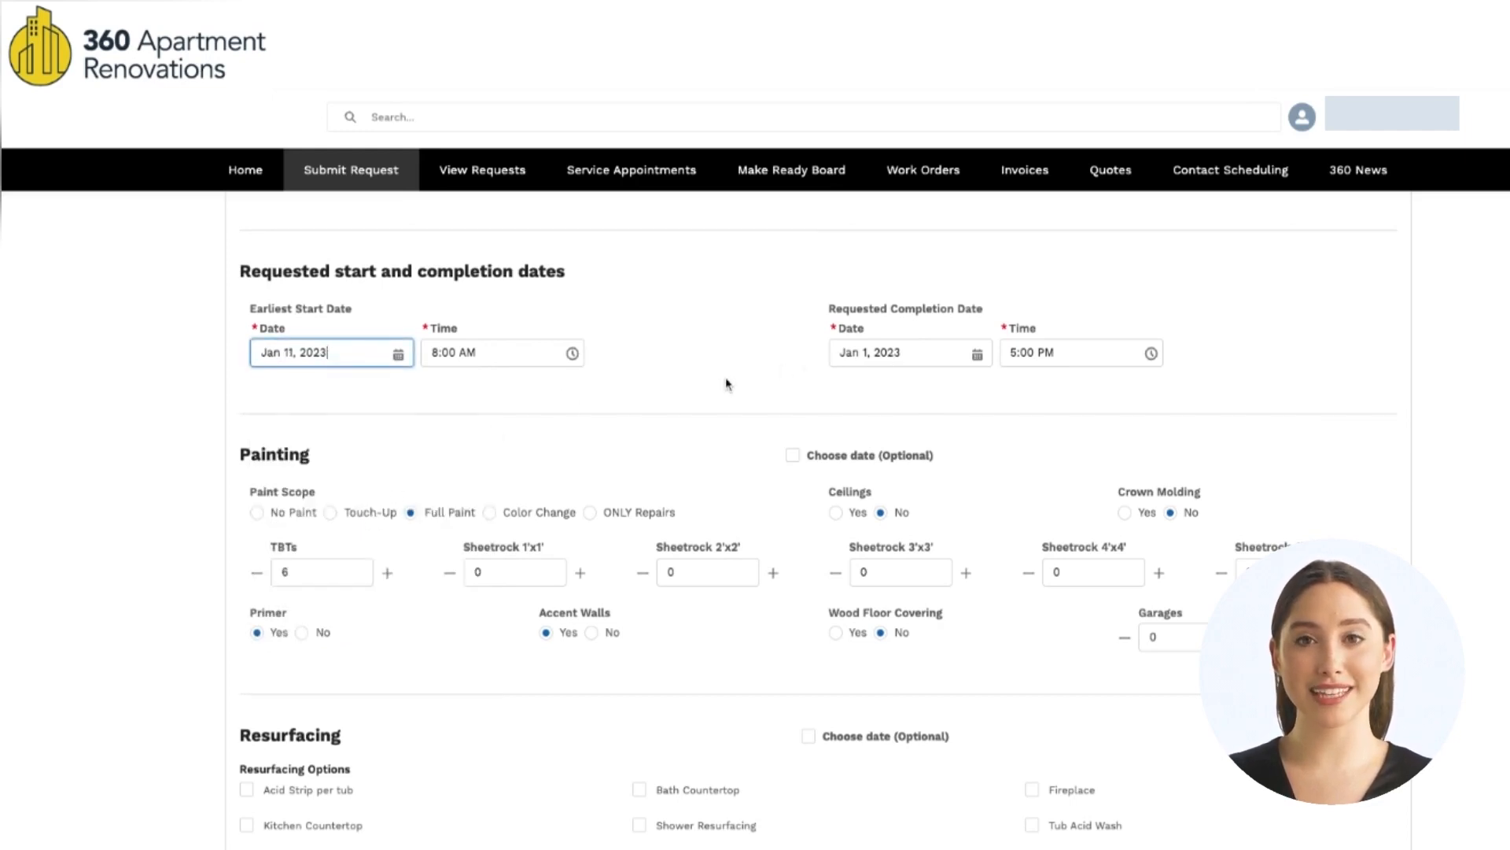
Step: Set the paint scope to Color Change and the Sheetrock 1'x1' quantity to 1 in the Painting section
scroll(725, 383, down, 3)
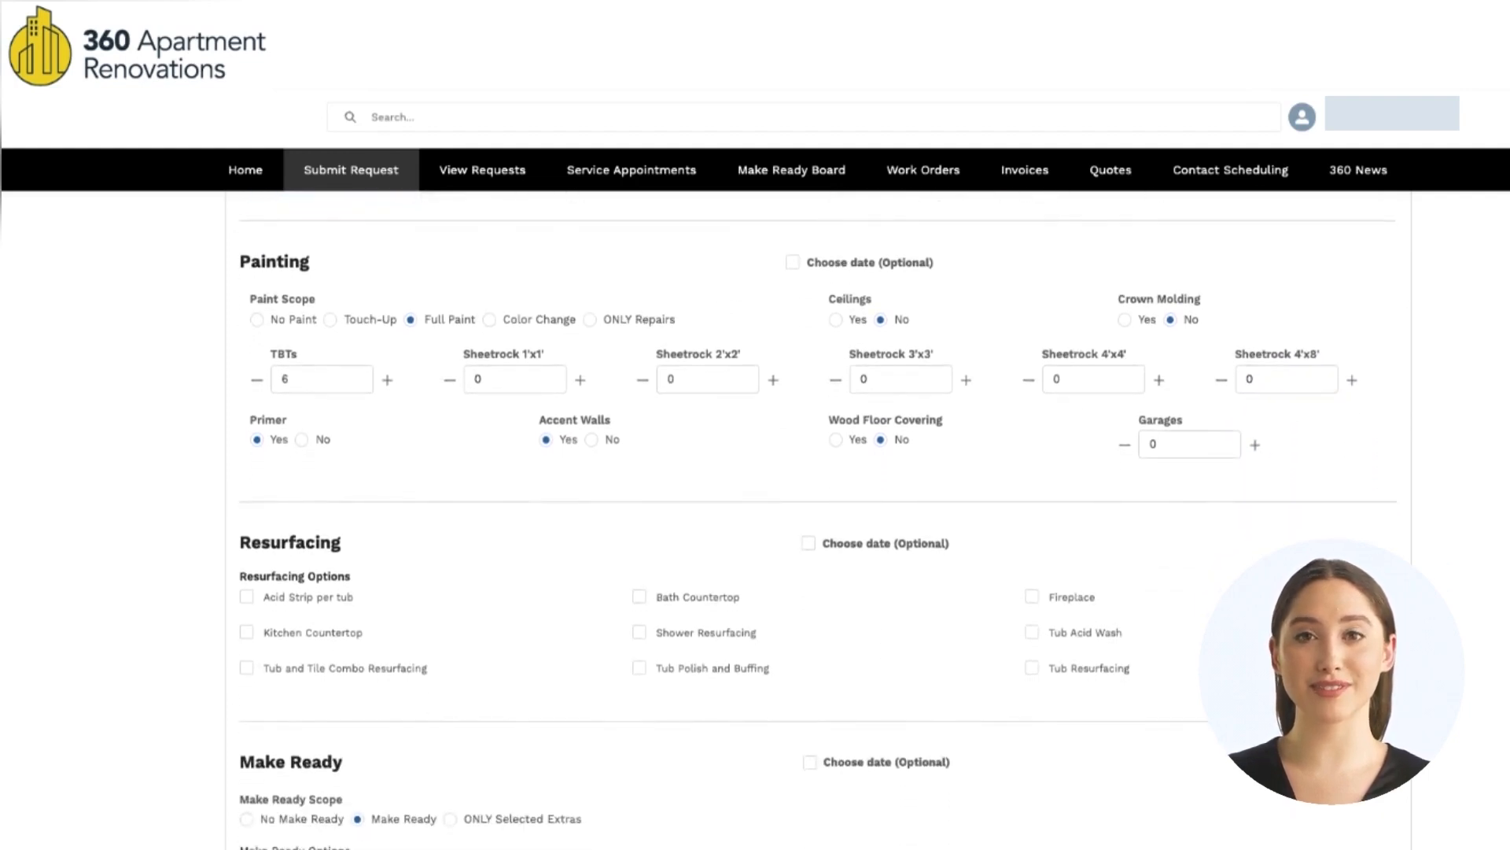
scroll(739, 426, down, 4)
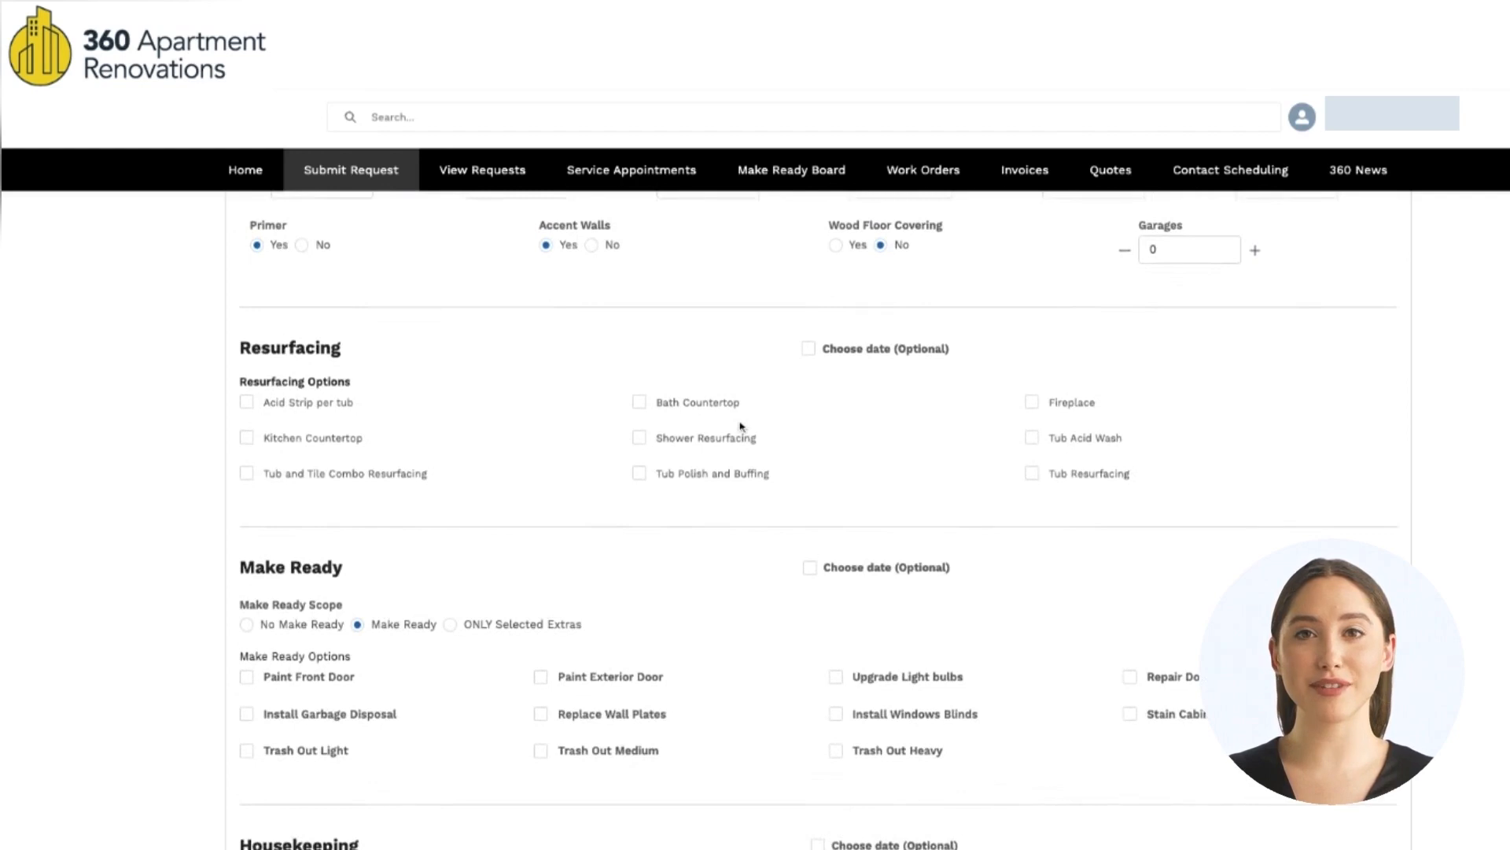
scroll(818, 519, down, 8)
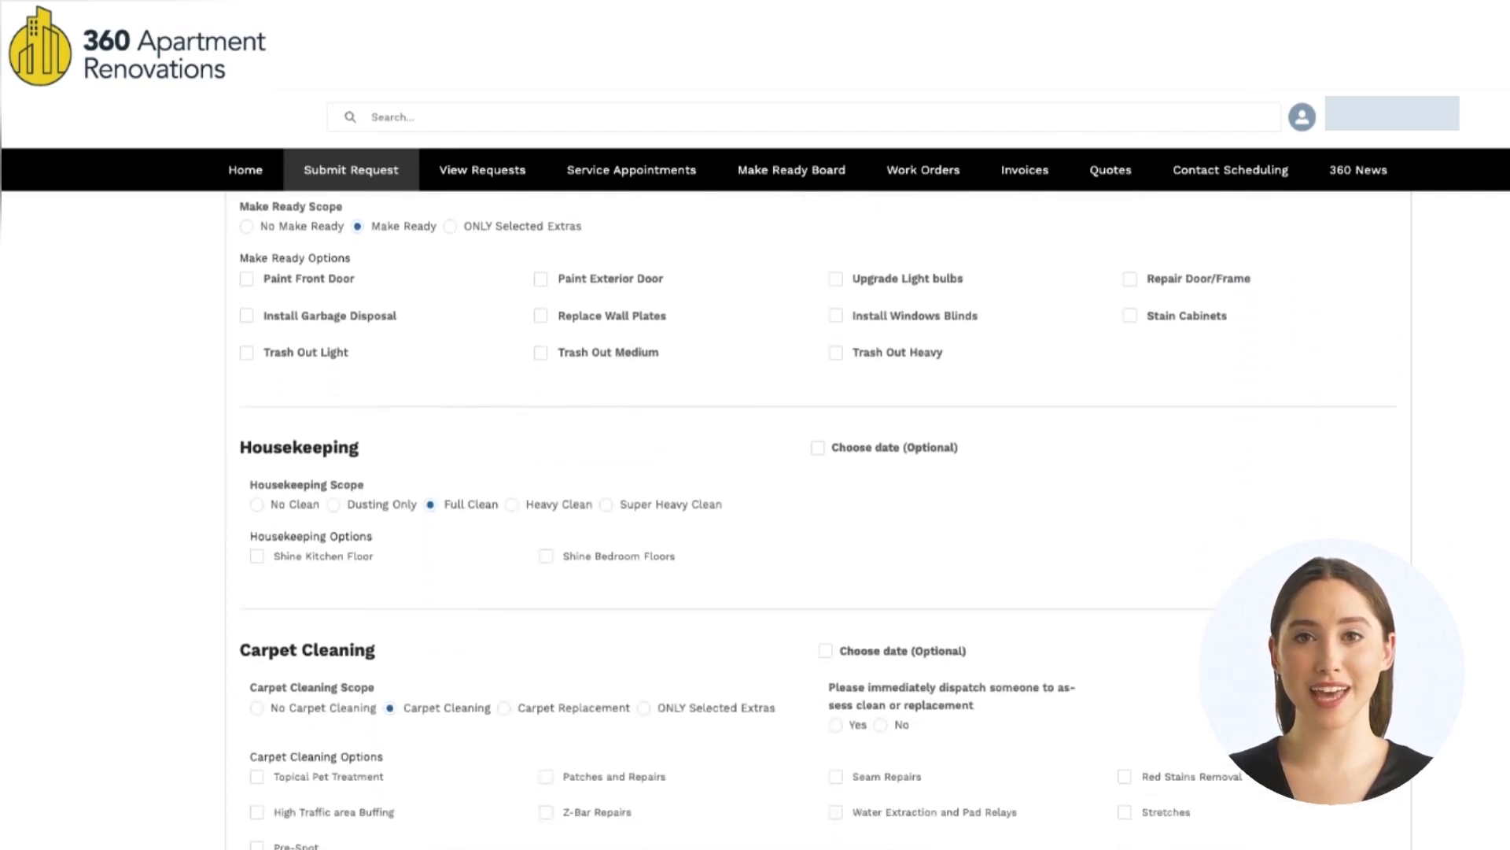
scroll(818, 519, up, 8)
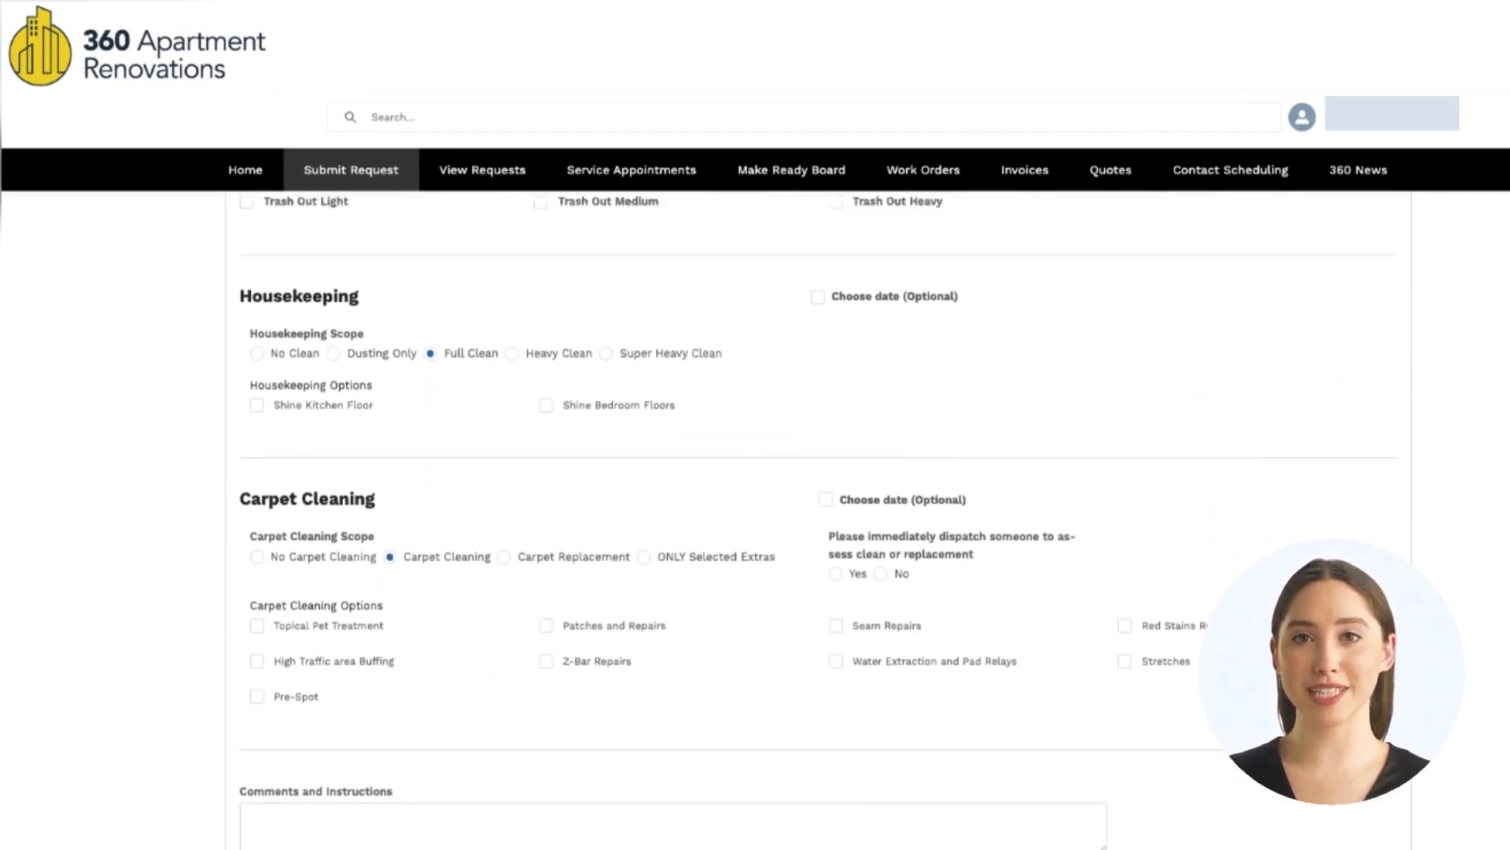
scroll(739, 581, up, 1)
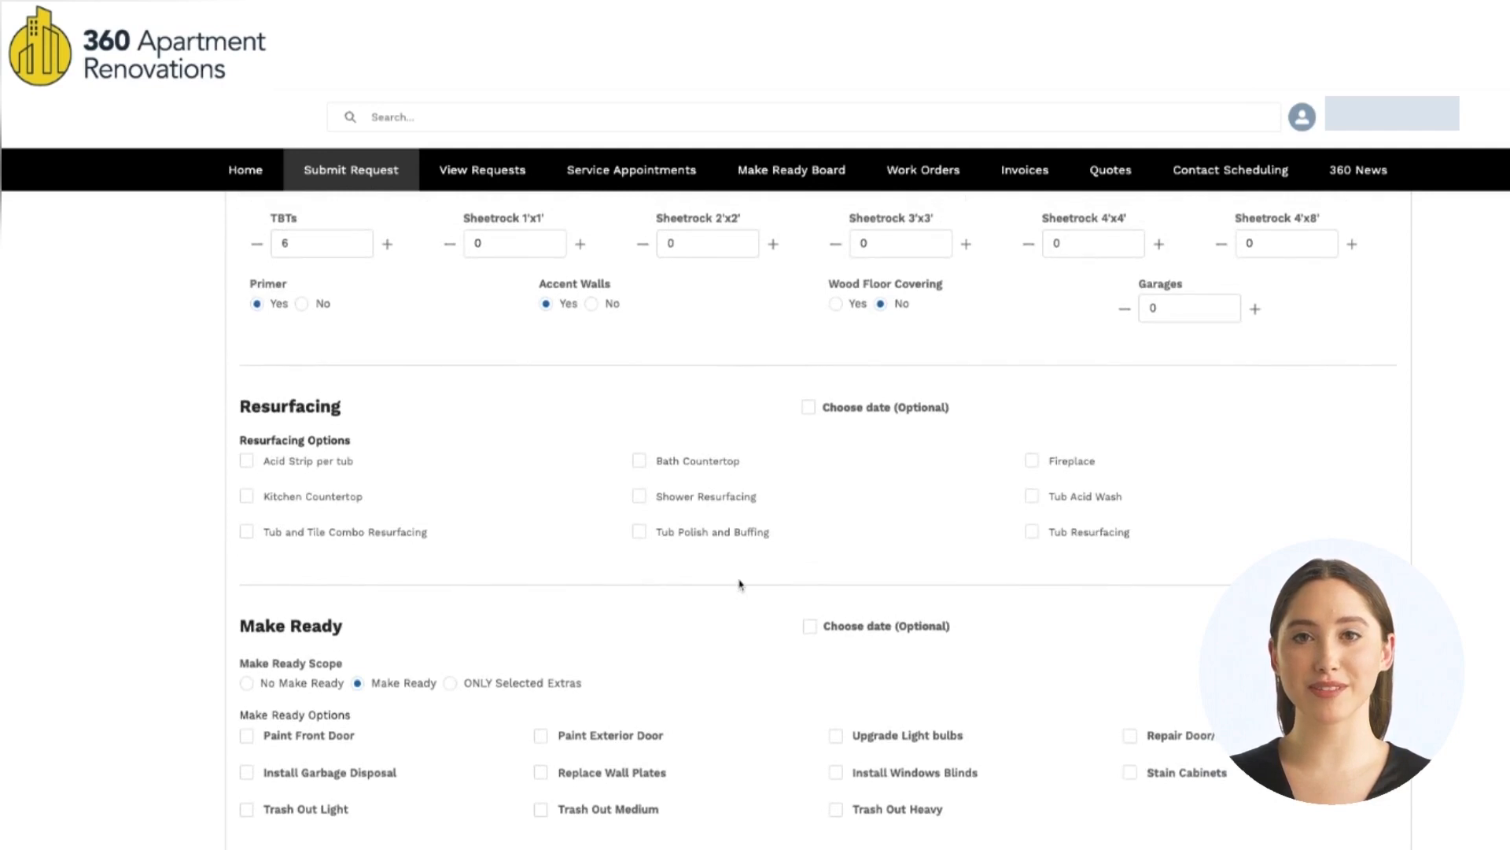
scroll(739, 585, up, 2)
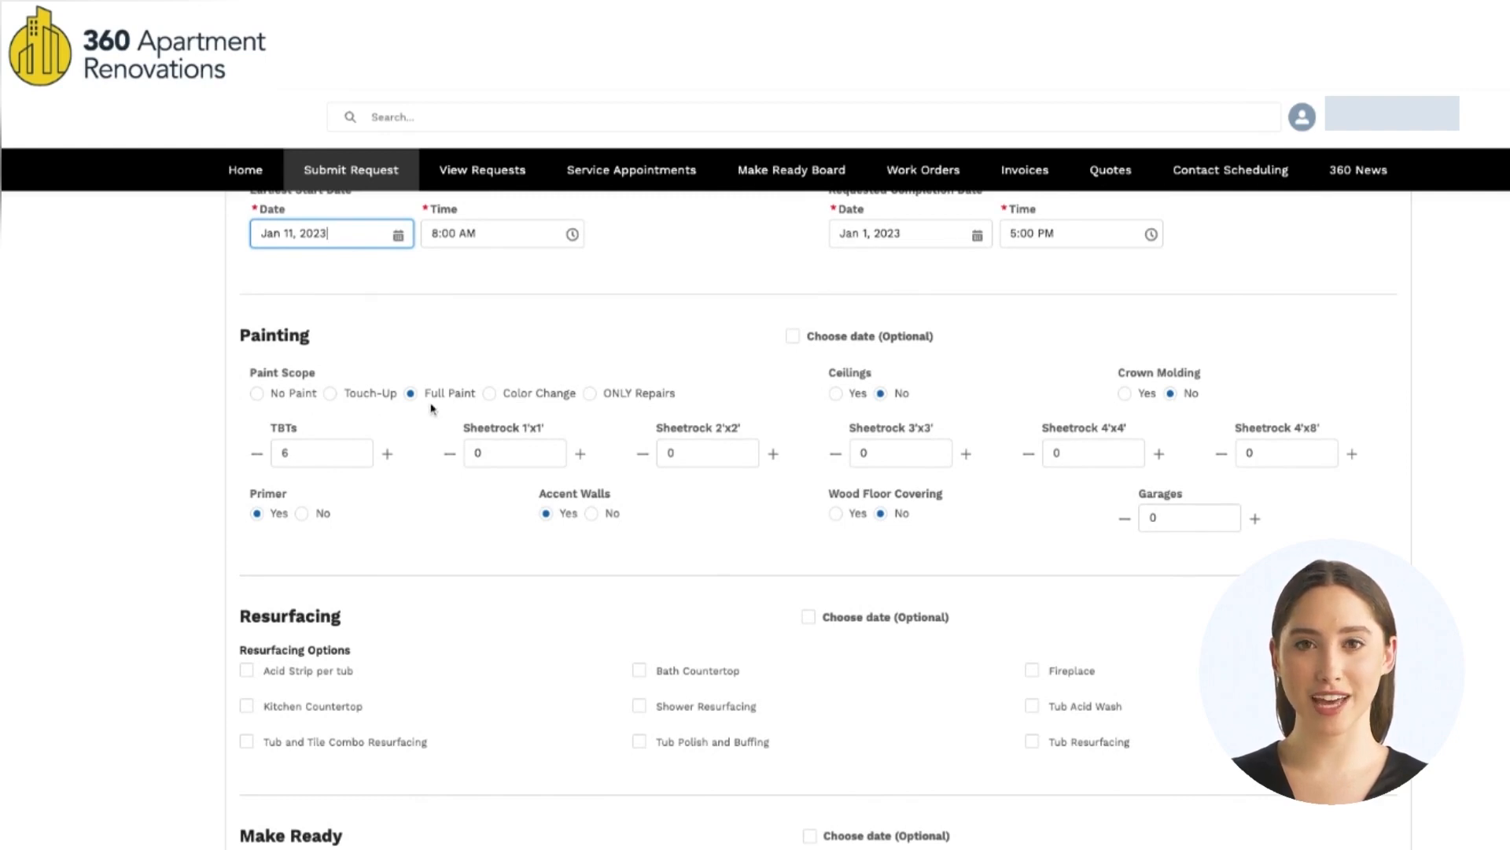
click(491, 397)
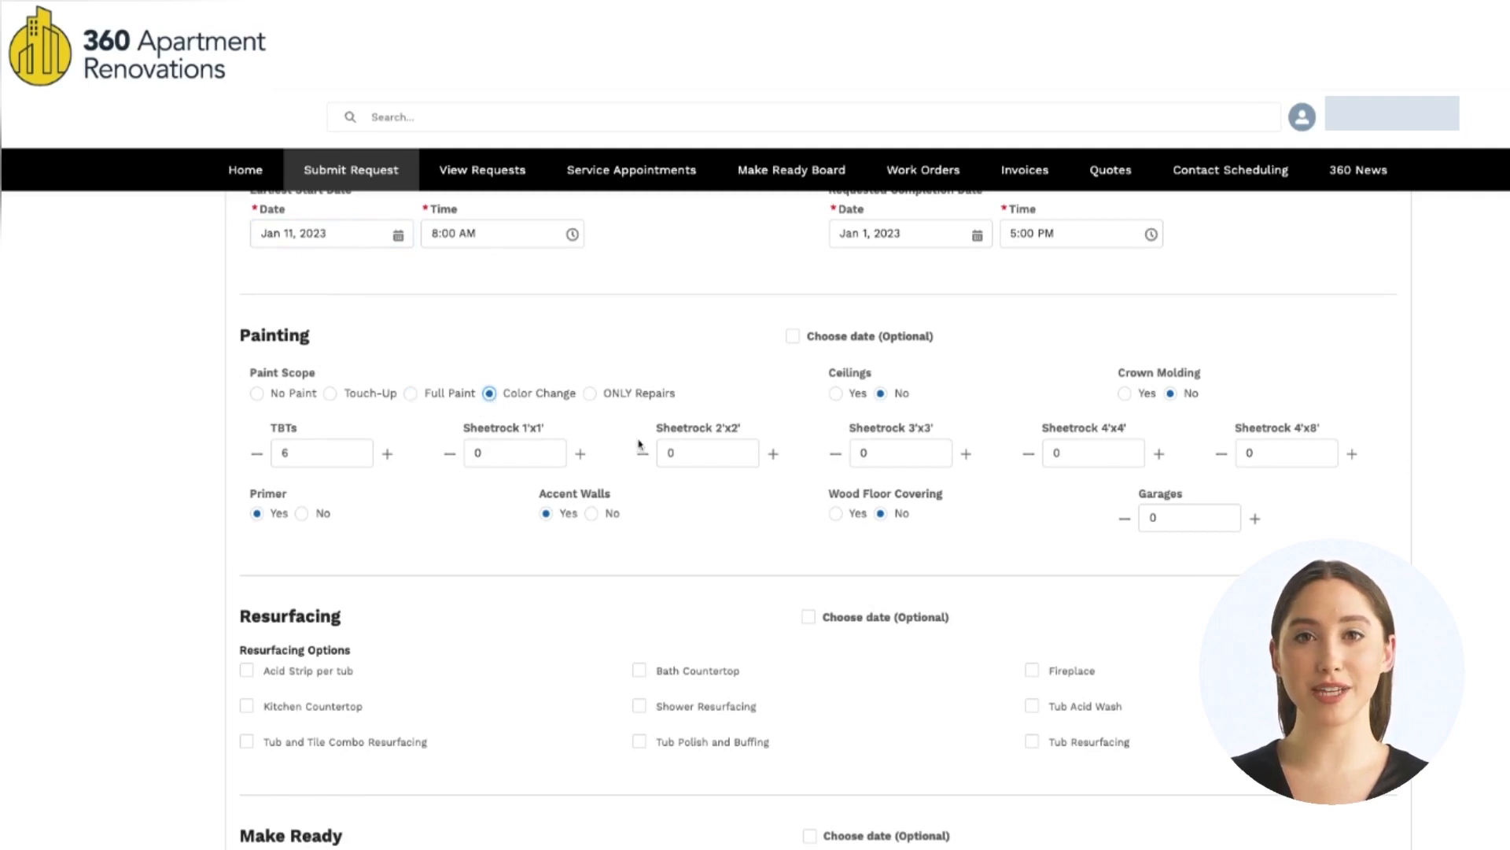
click(579, 454)
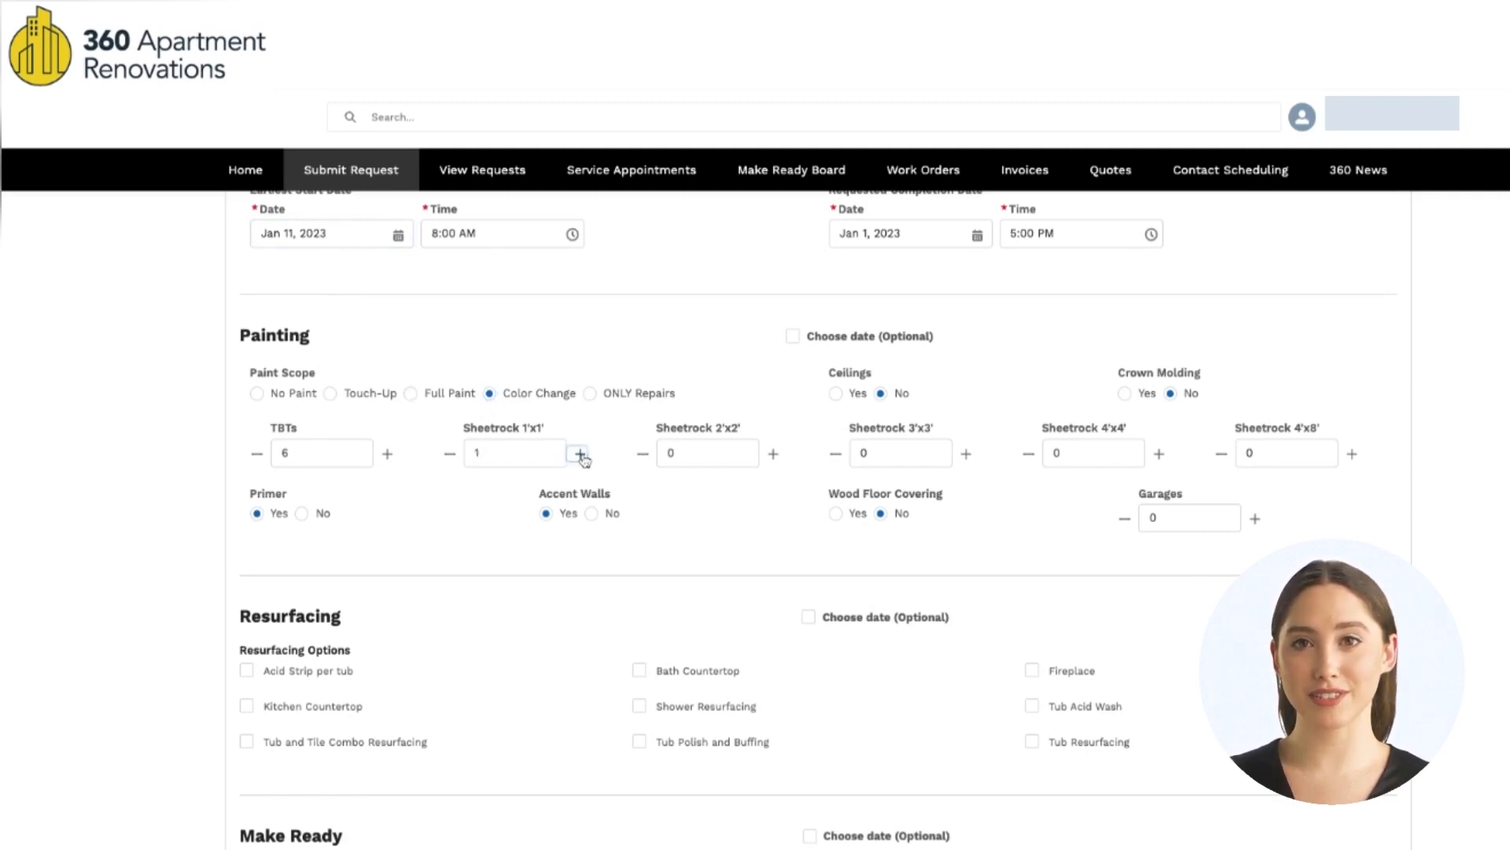
Step: In the Painting section, set Sheetrock 1'x1' to 2, Wood Floor Covering to Yes, Garages to 1 and the paint scope to No Paint
click(580, 454)
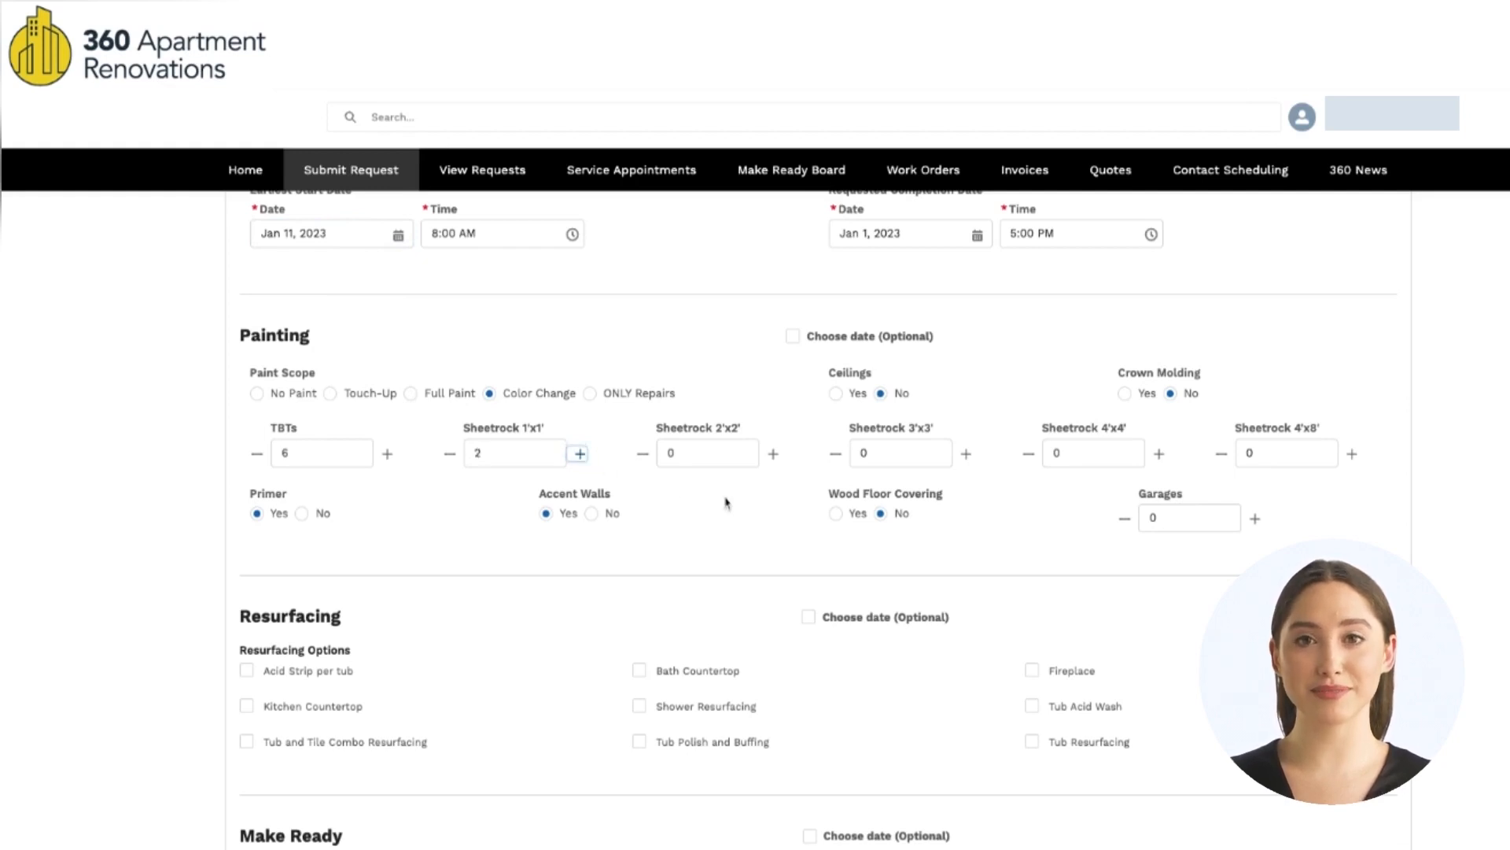
click(836, 514)
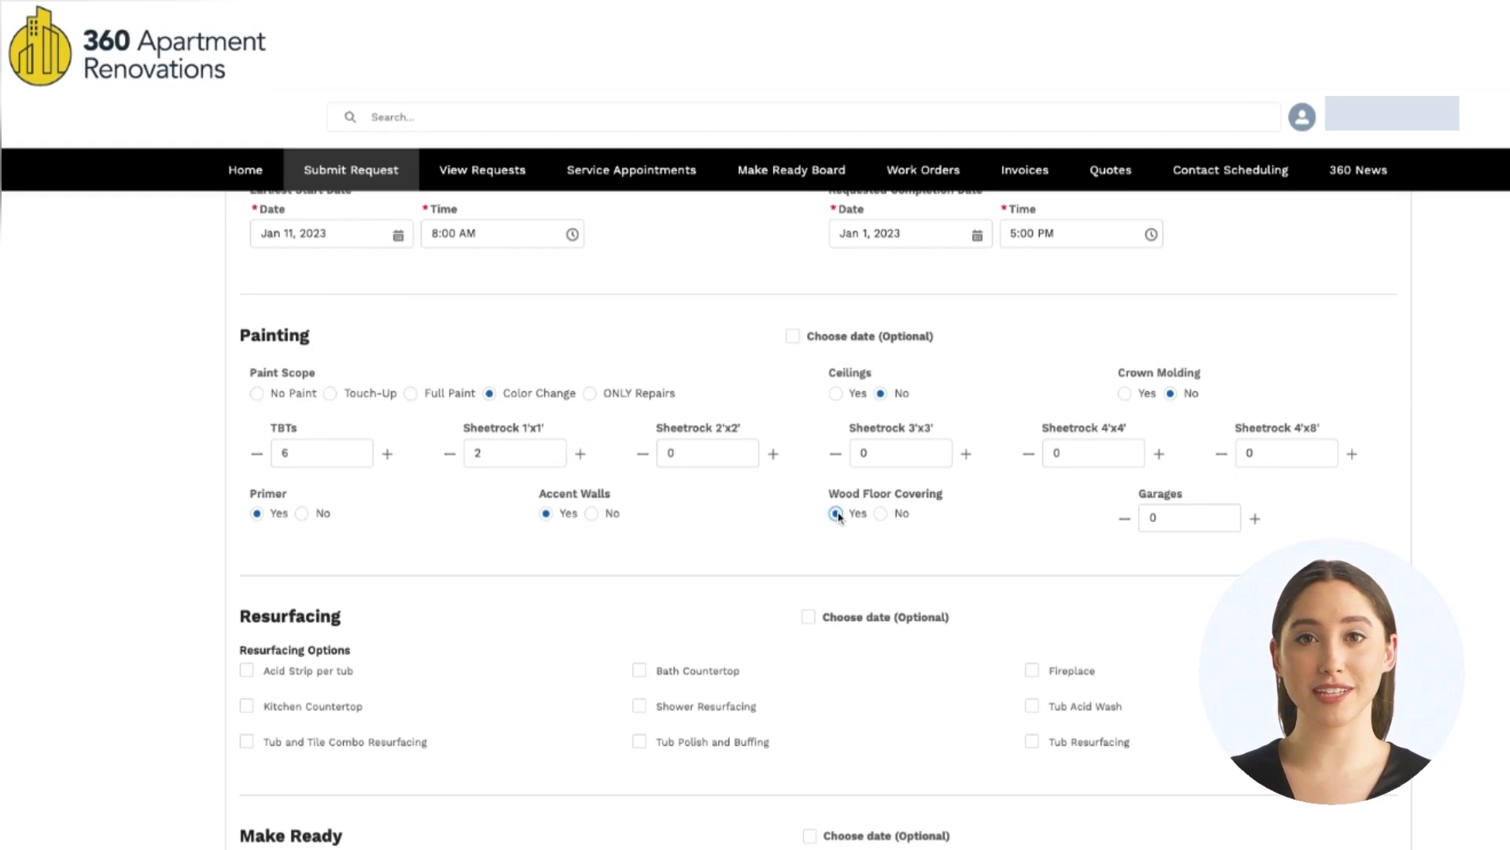
click(1254, 521)
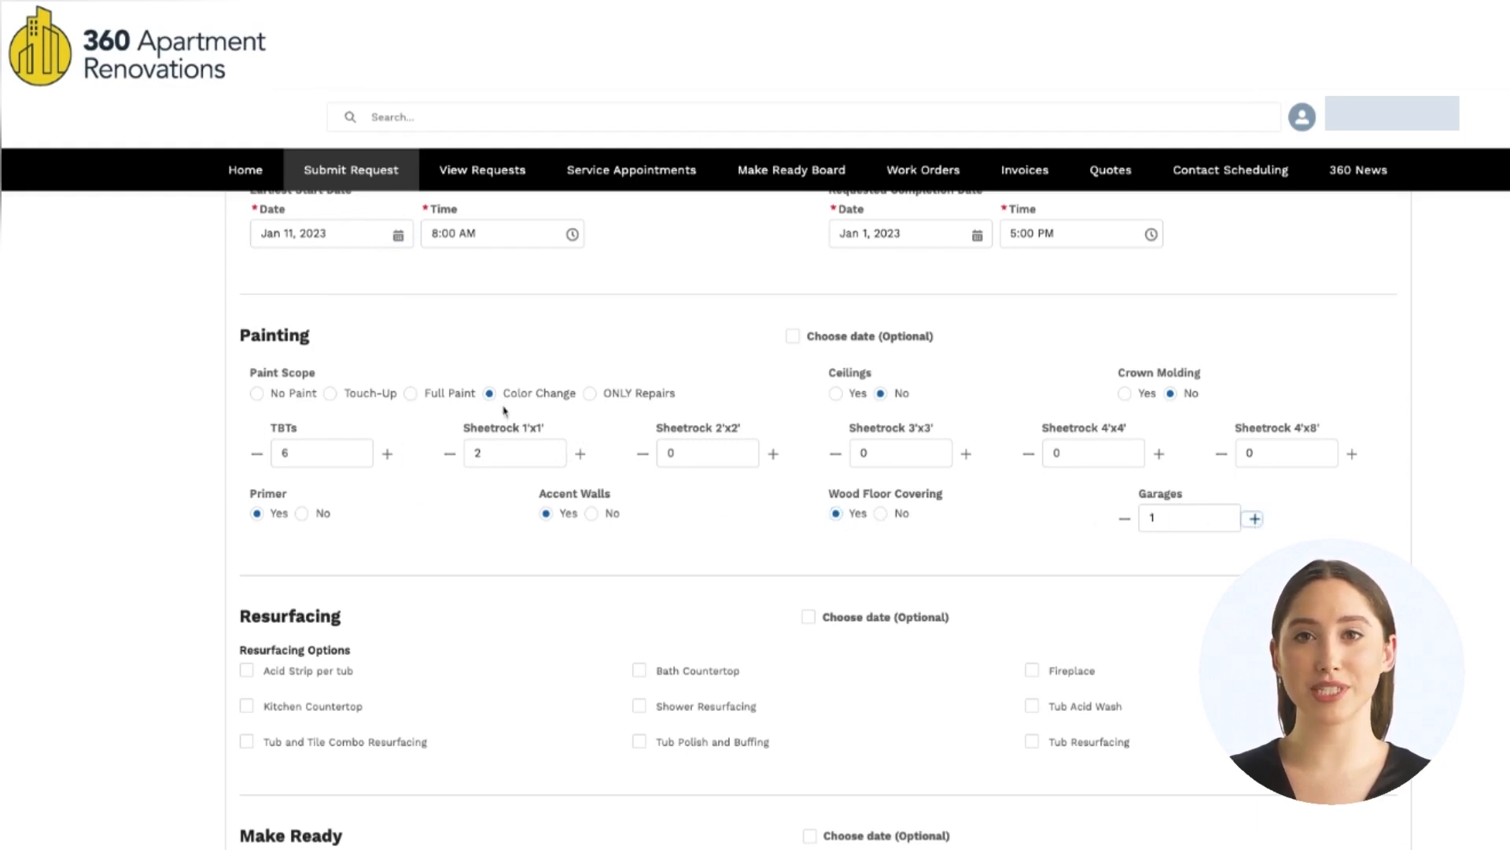
click(590, 394)
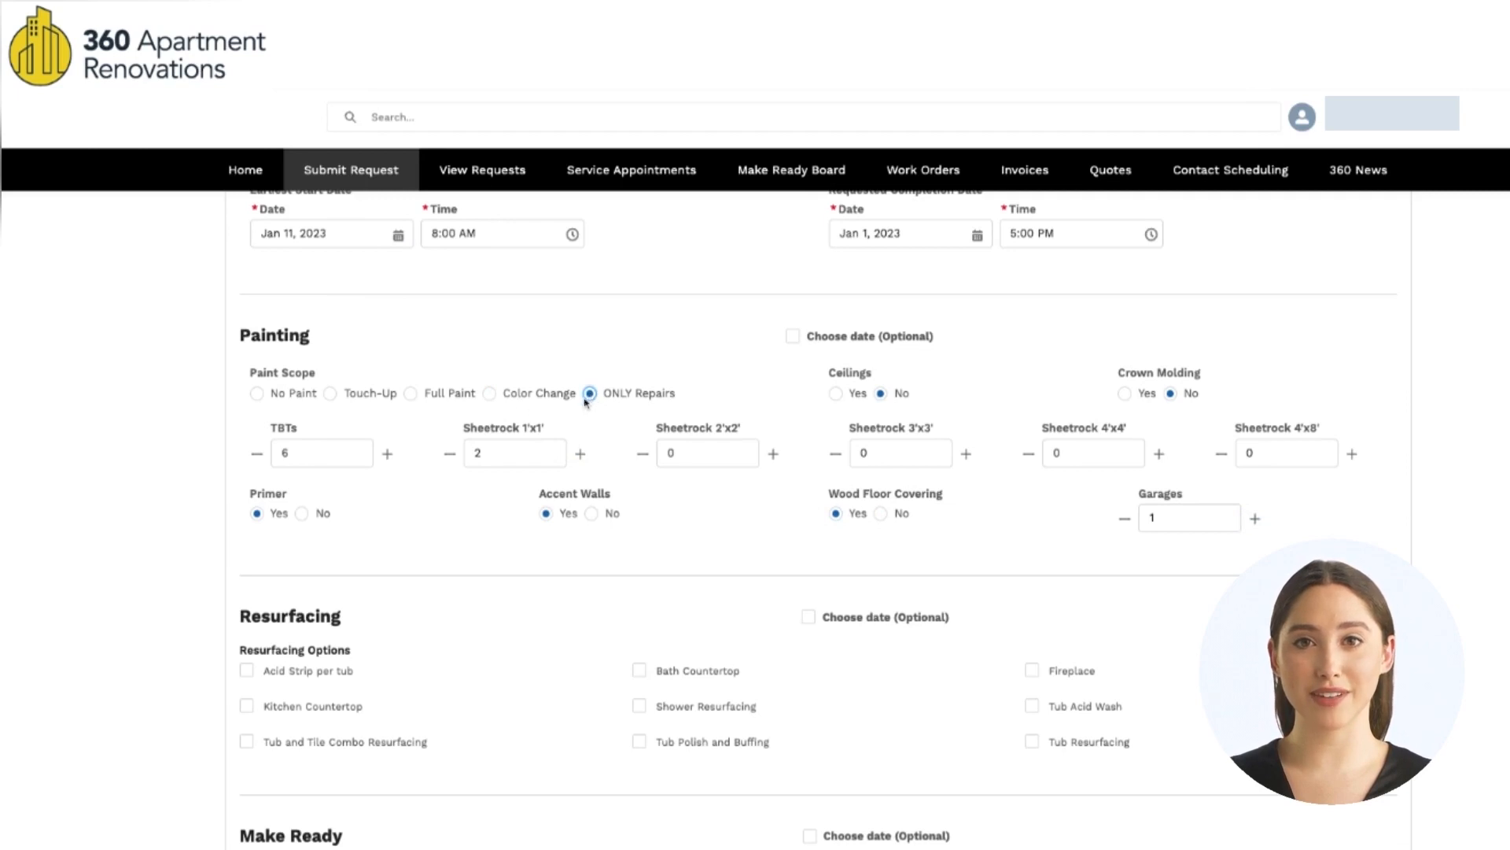
click(257, 397)
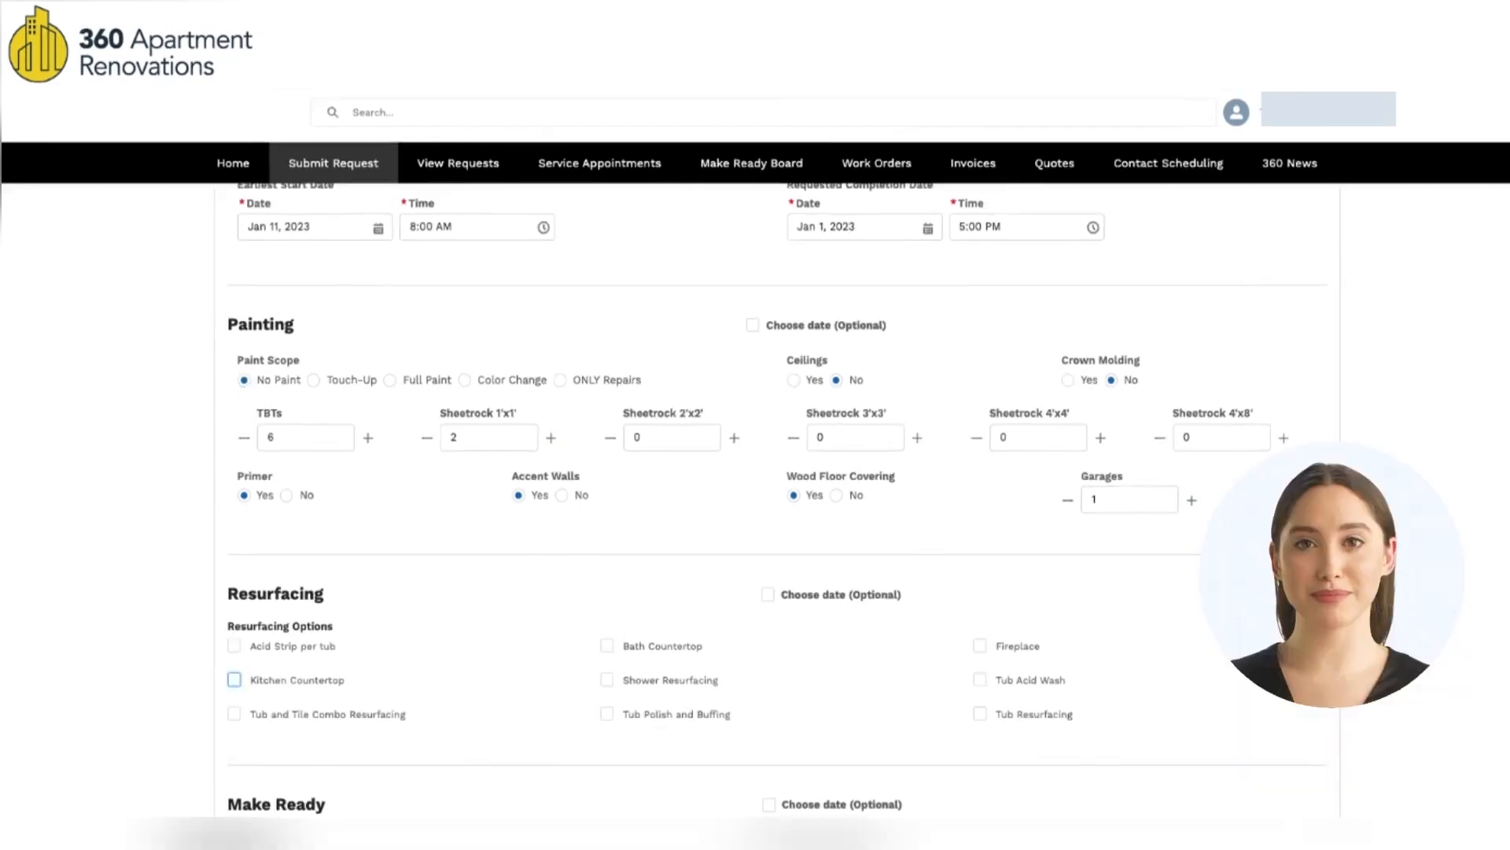
Step: Select the Bath Countertop, Fireplace and Kitchen Countertop resurfacing options
scroll(734, 401, down, 5)
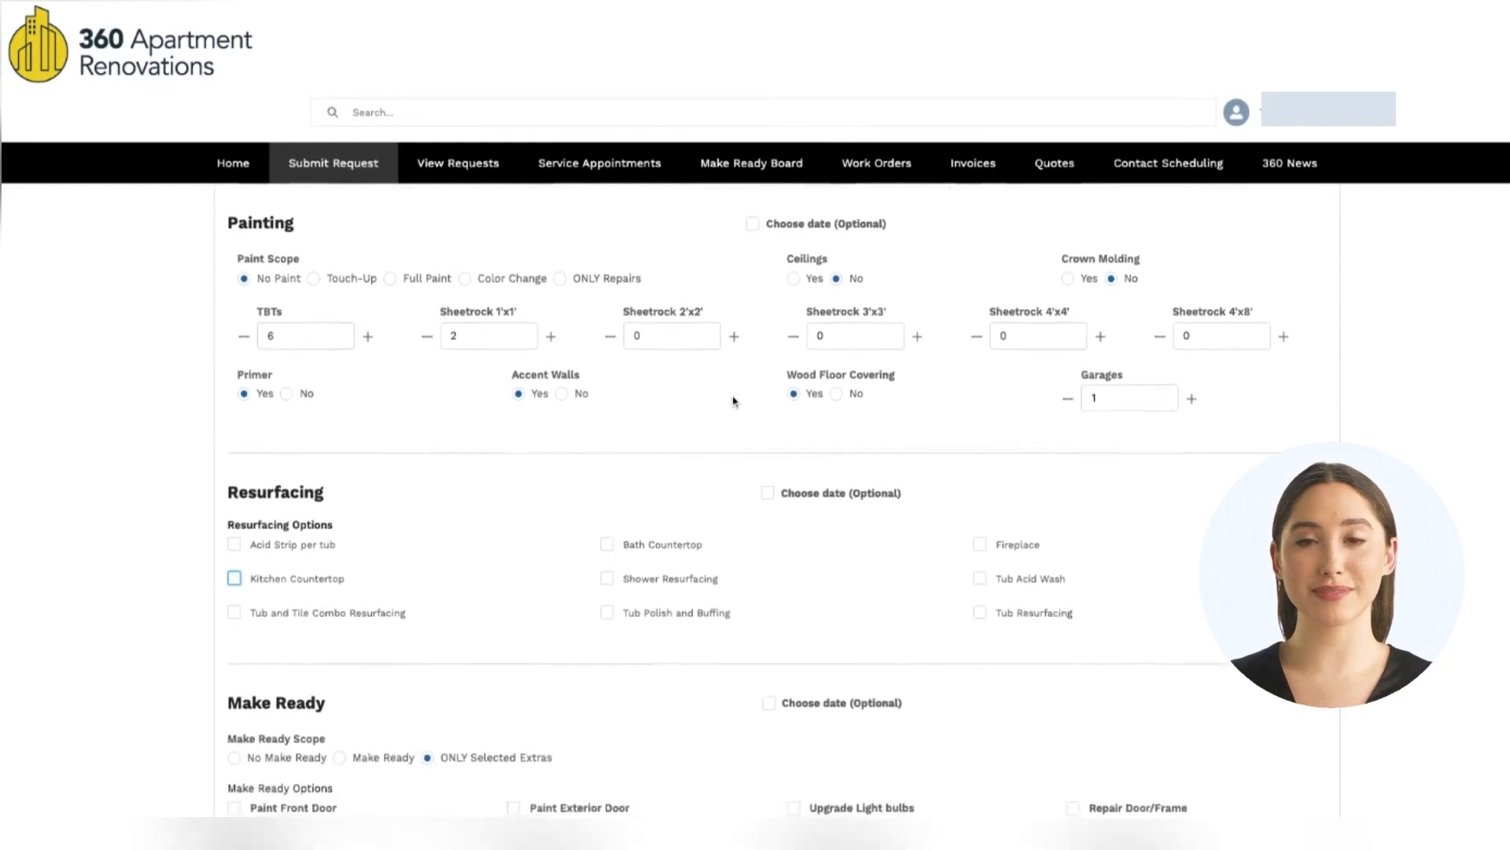
scroll(733, 394, down, 1)
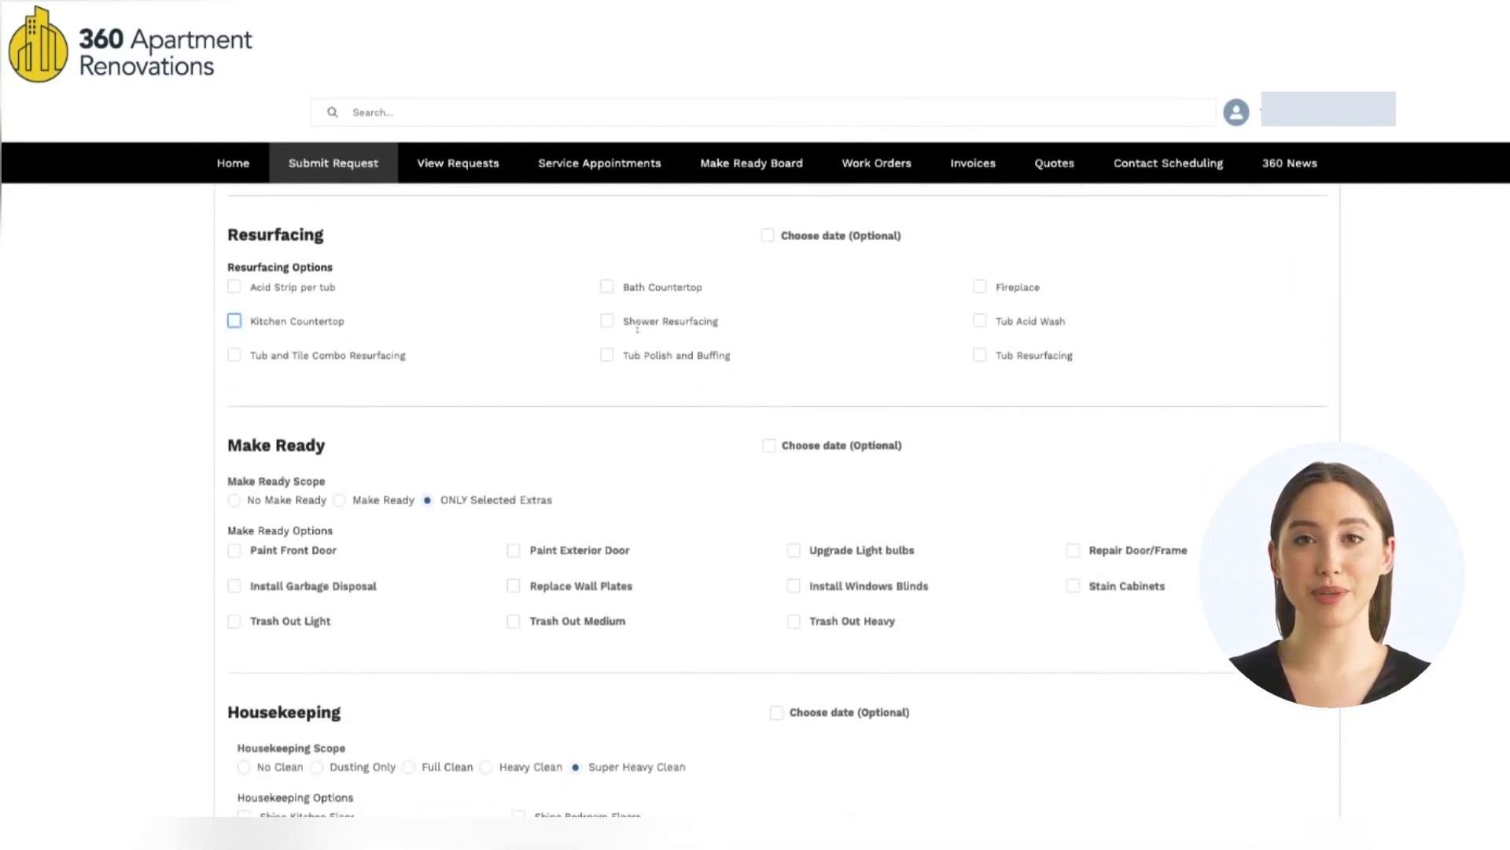
click(607, 287)
click(980, 287)
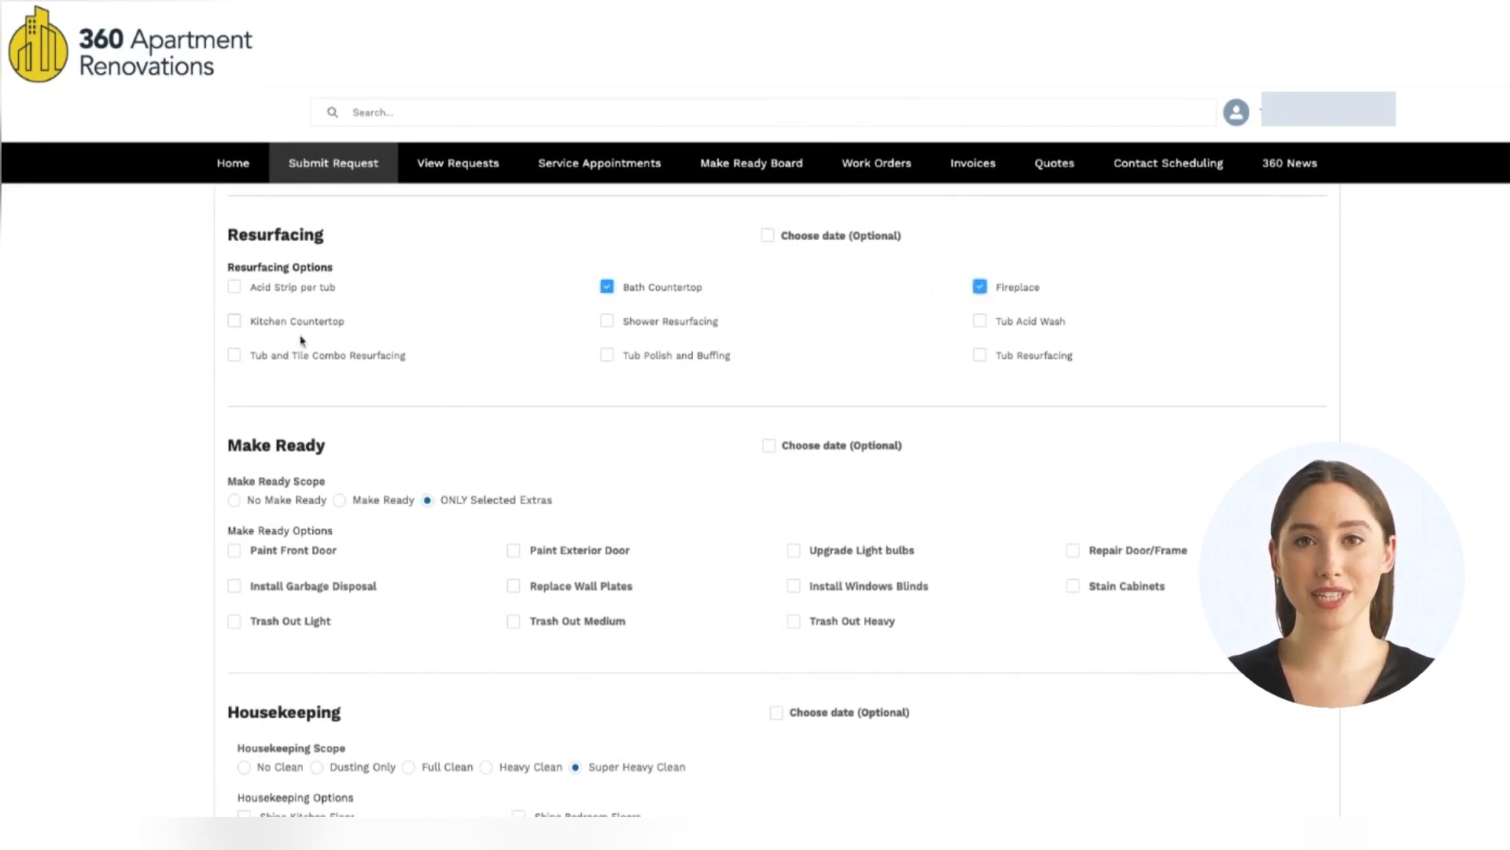
click(234, 321)
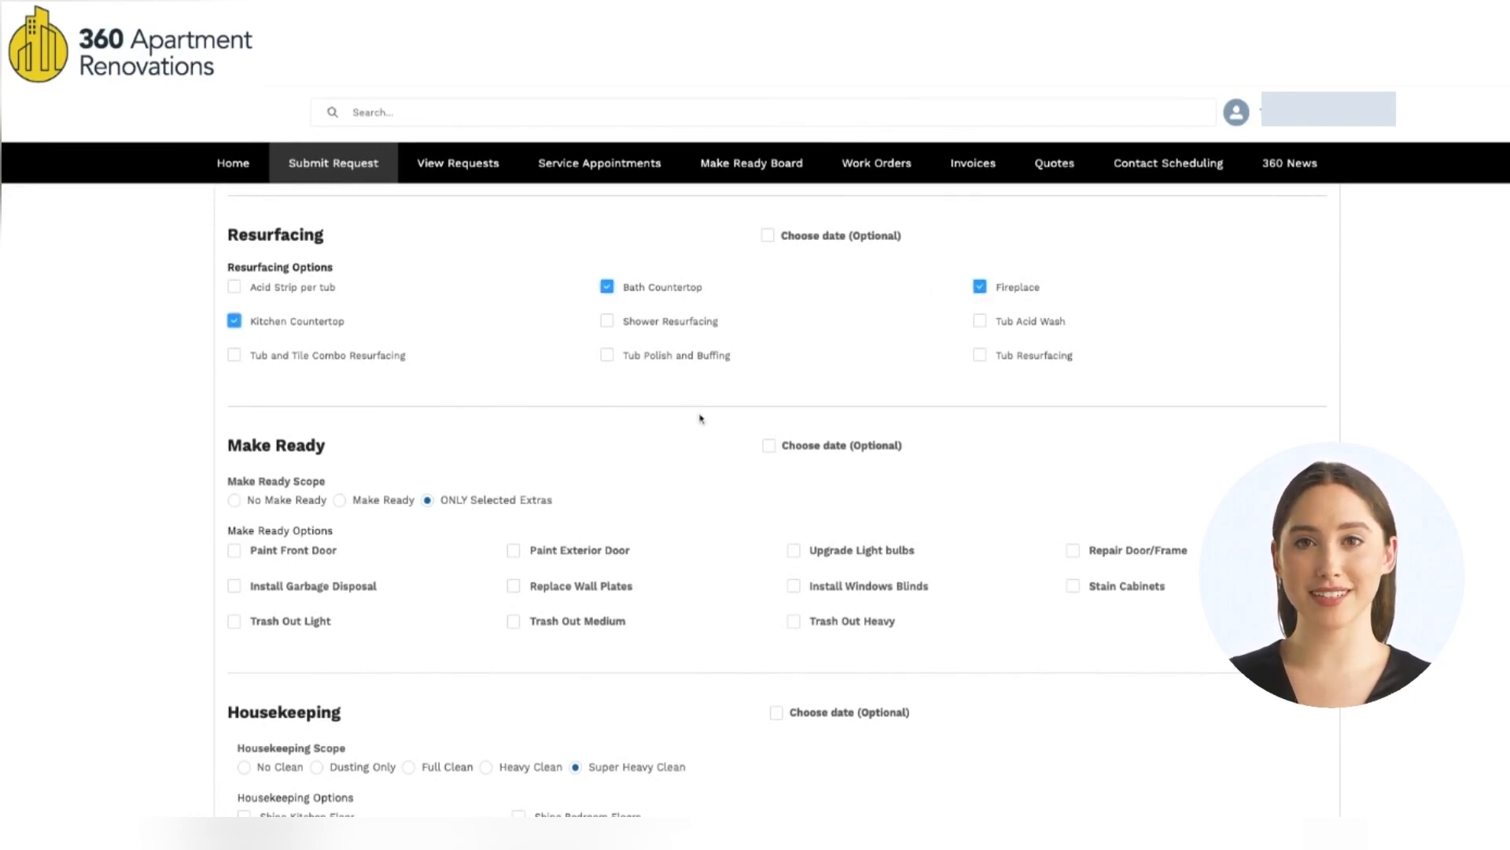
Step: Try the different Make Ready scopes and settle on Make Ready
scroll(701, 418, down, 3)
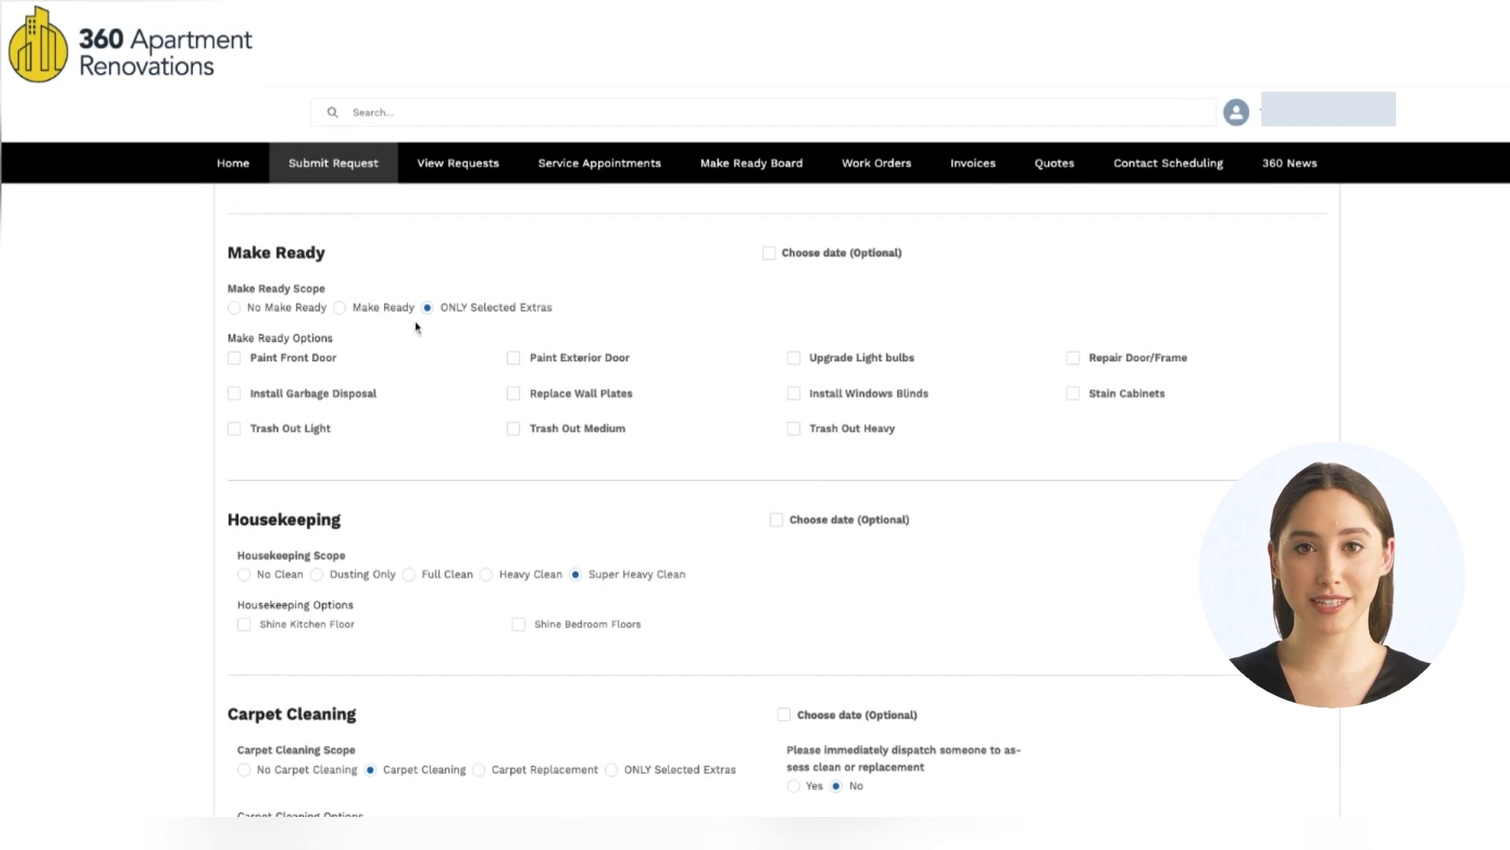
click(235, 307)
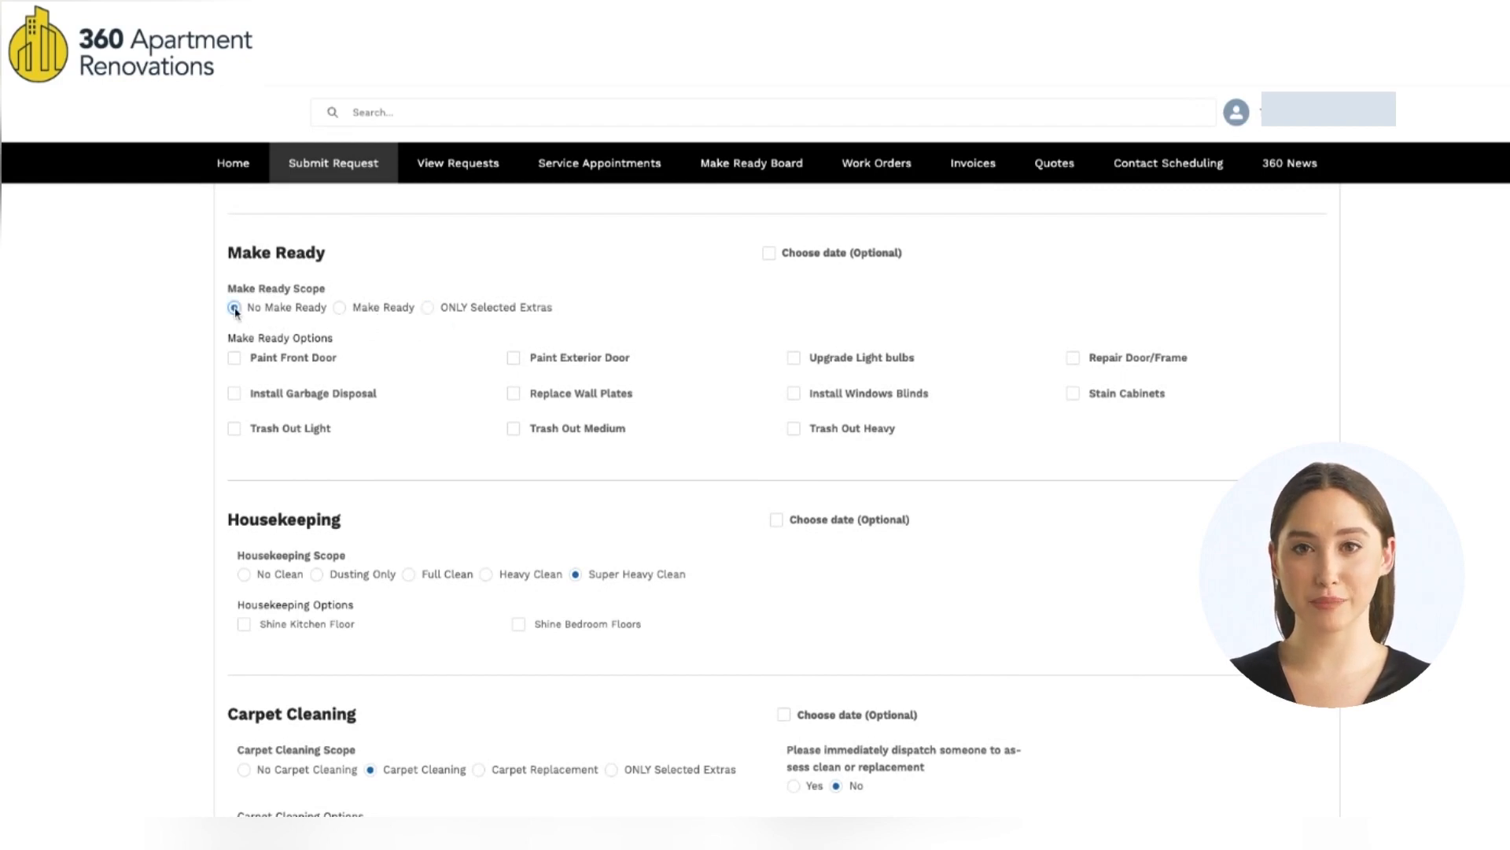
click(339, 308)
click(427, 308)
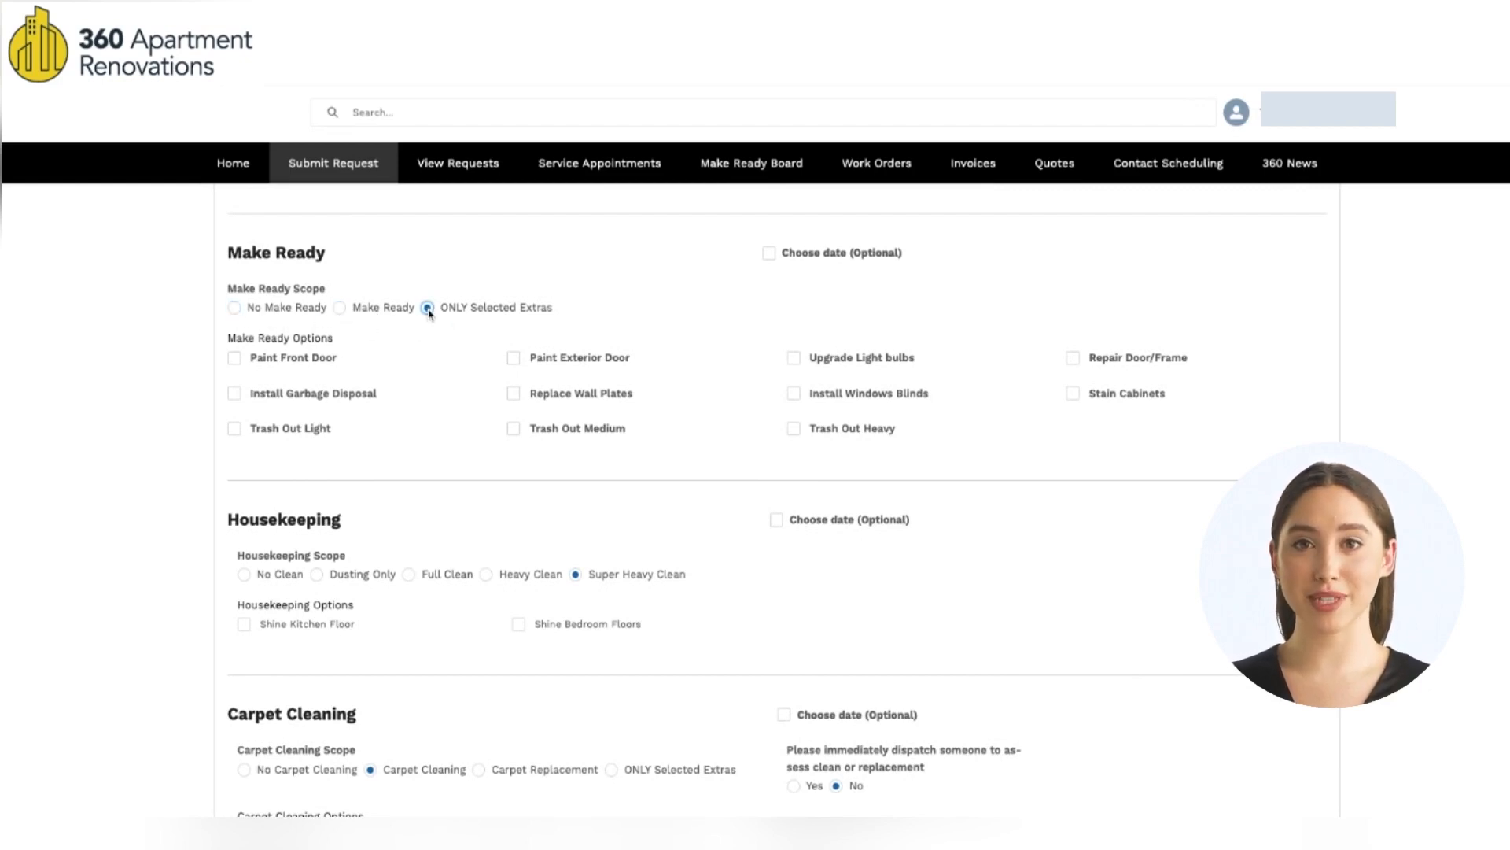
click(339, 309)
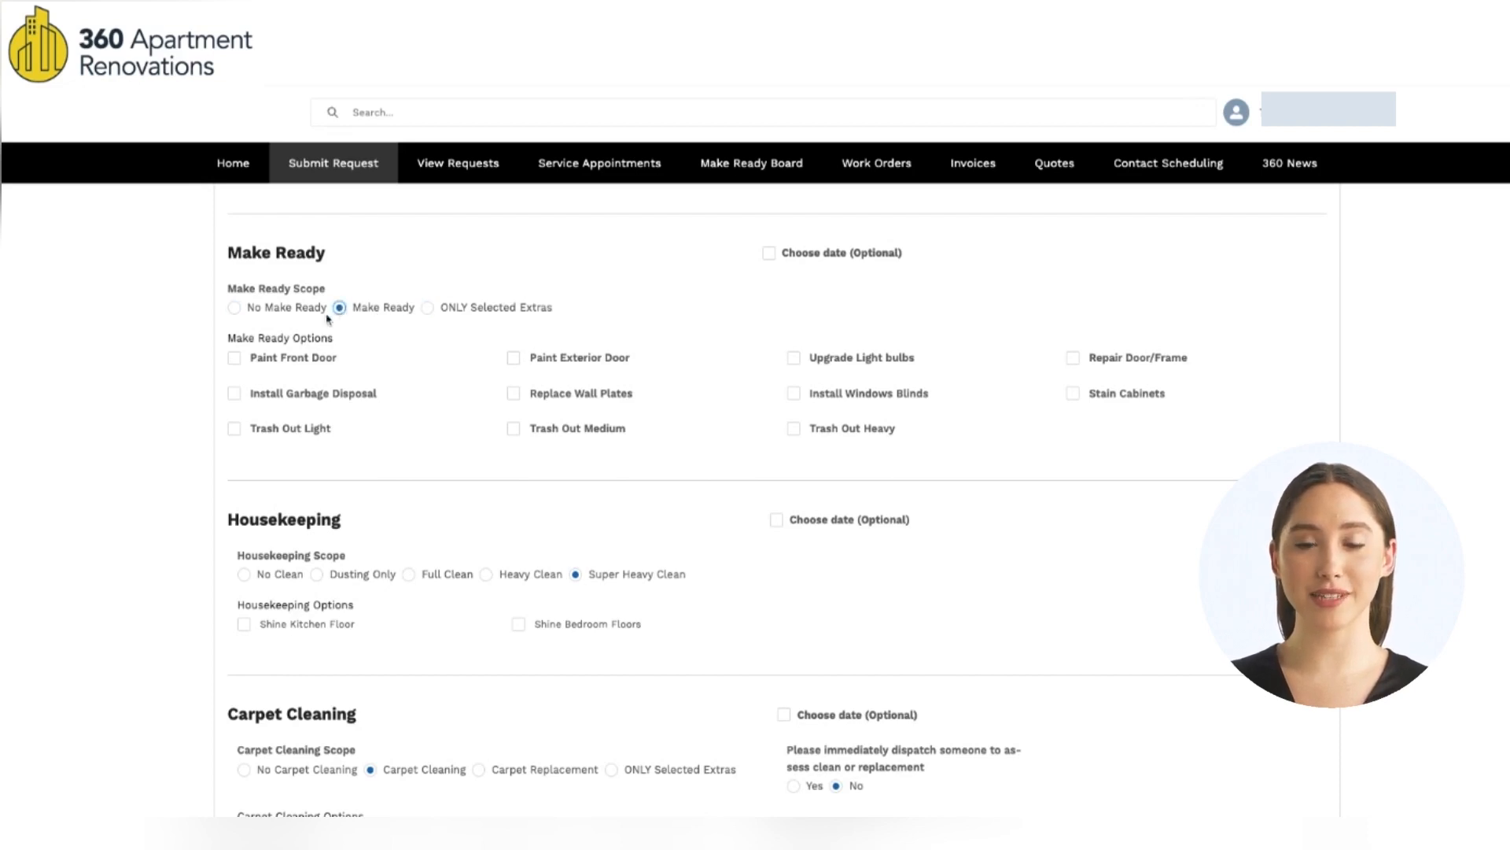
Step: Add the Paint Front Door, Stain Cabinets and Trash Out Medium options to the Make Ready work
click(236, 363)
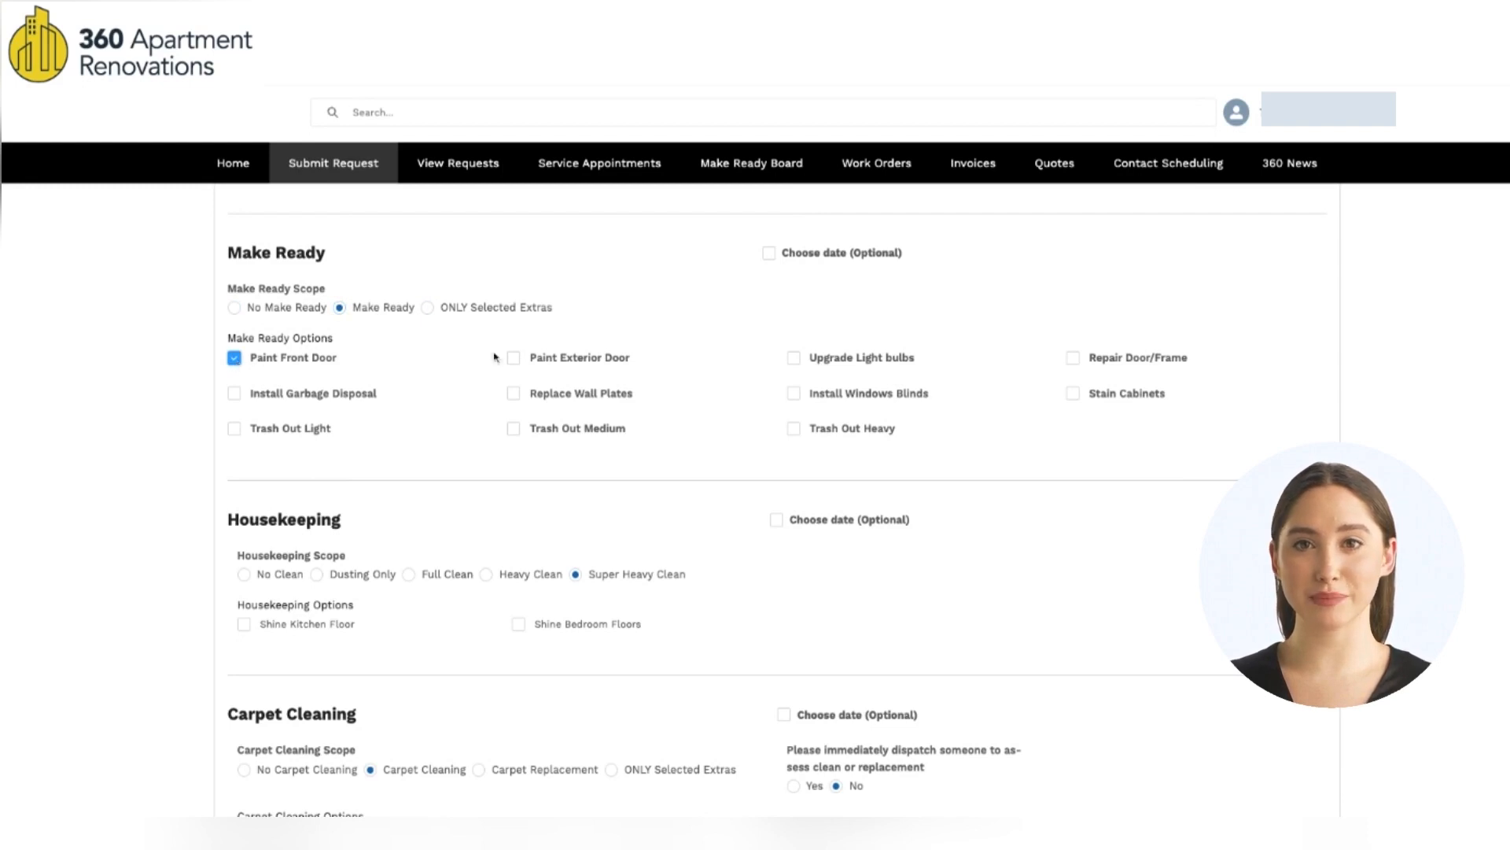
click(1073, 393)
click(513, 429)
Step: Try each Housekeeping scope from No Clean through Heavy Clean, ending on Super Heavy Clean
scroll(670, 479, down, 1)
scroll(673, 483, down, 3)
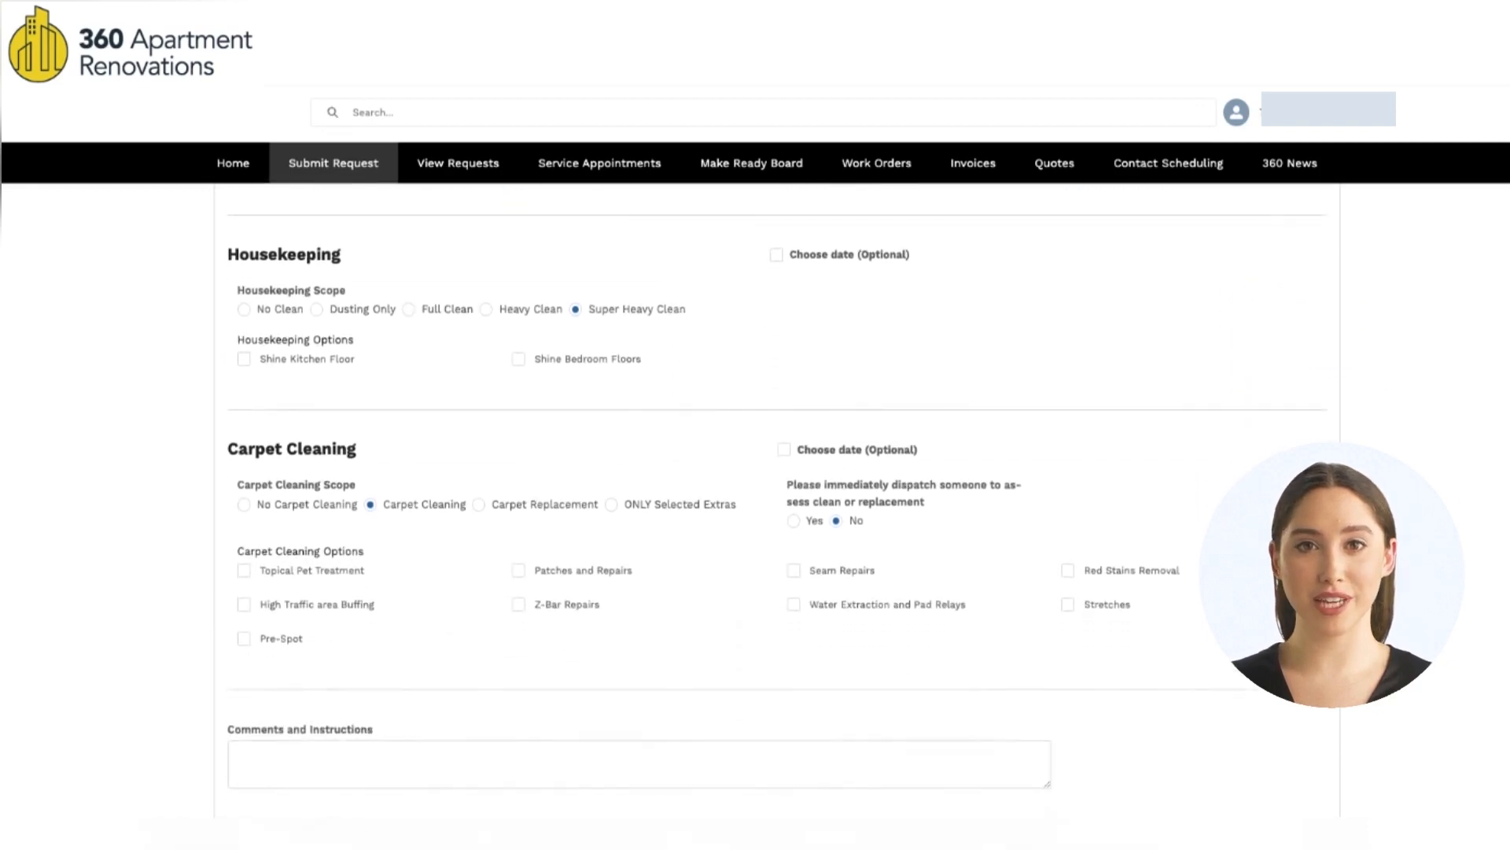
click(244, 310)
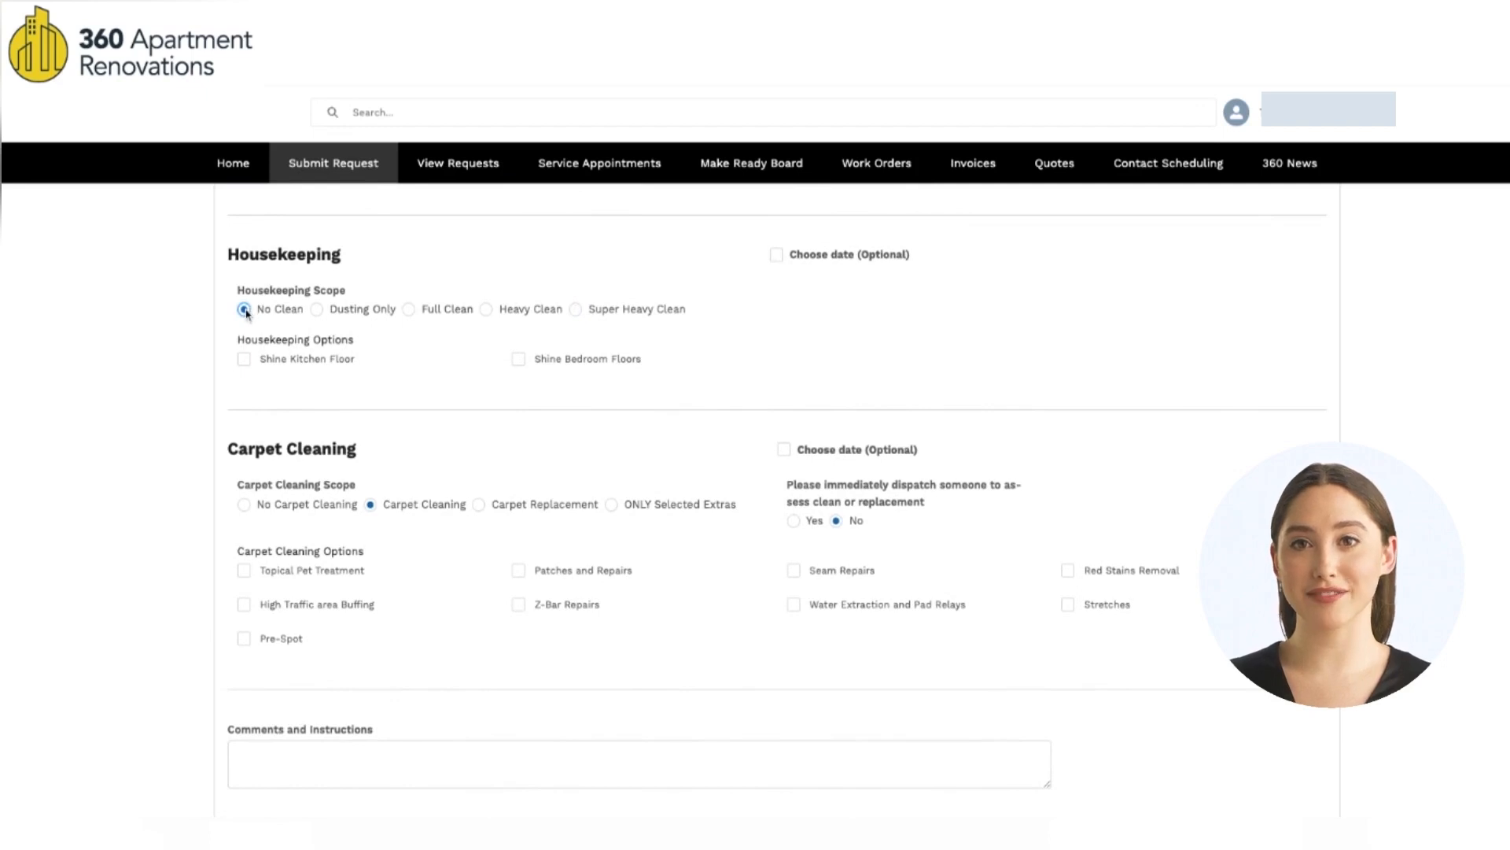
click(316, 310)
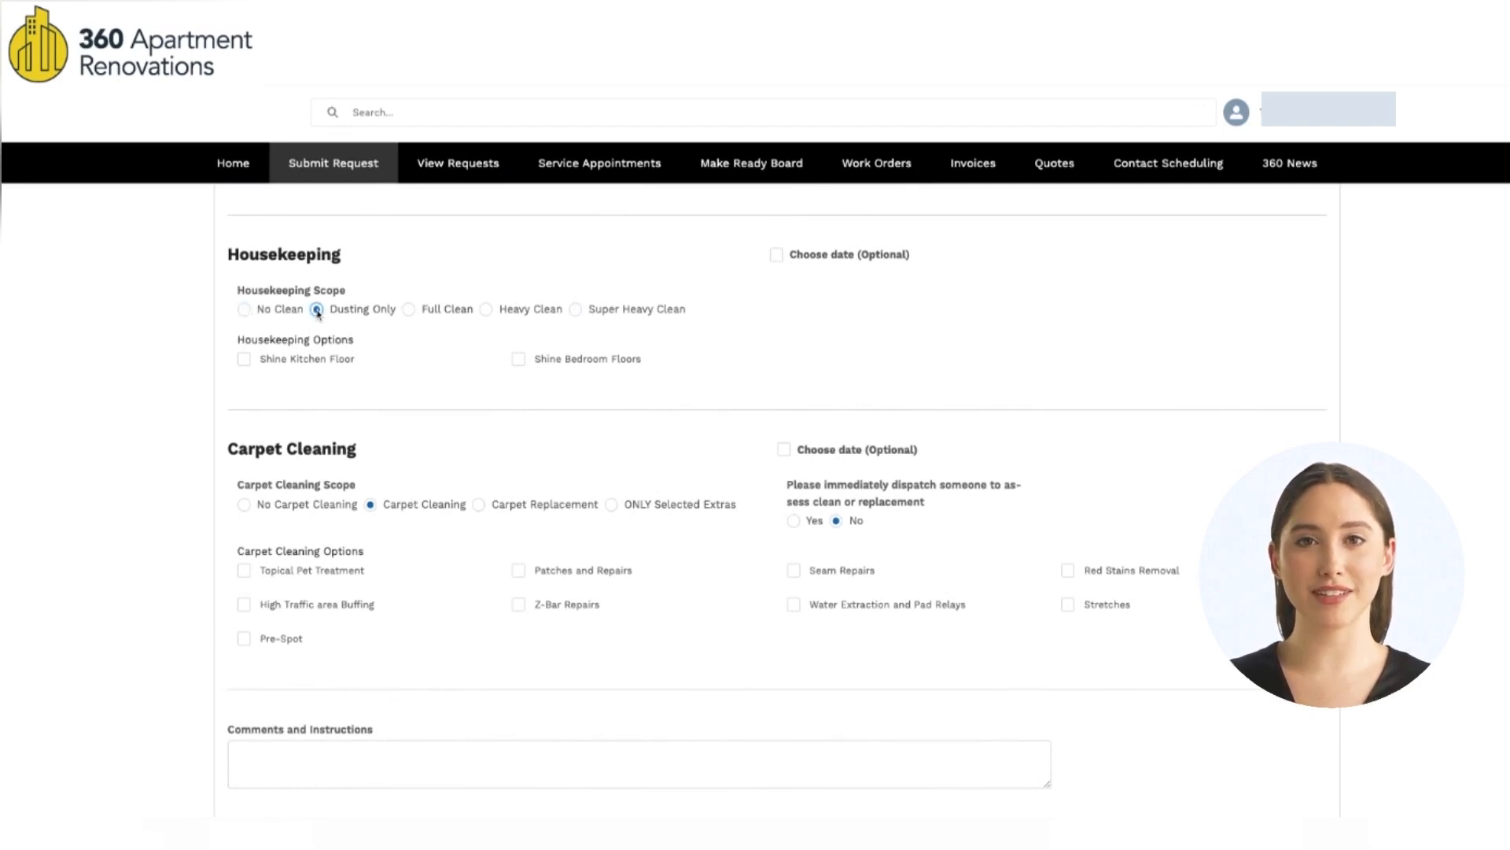
click(409, 310)
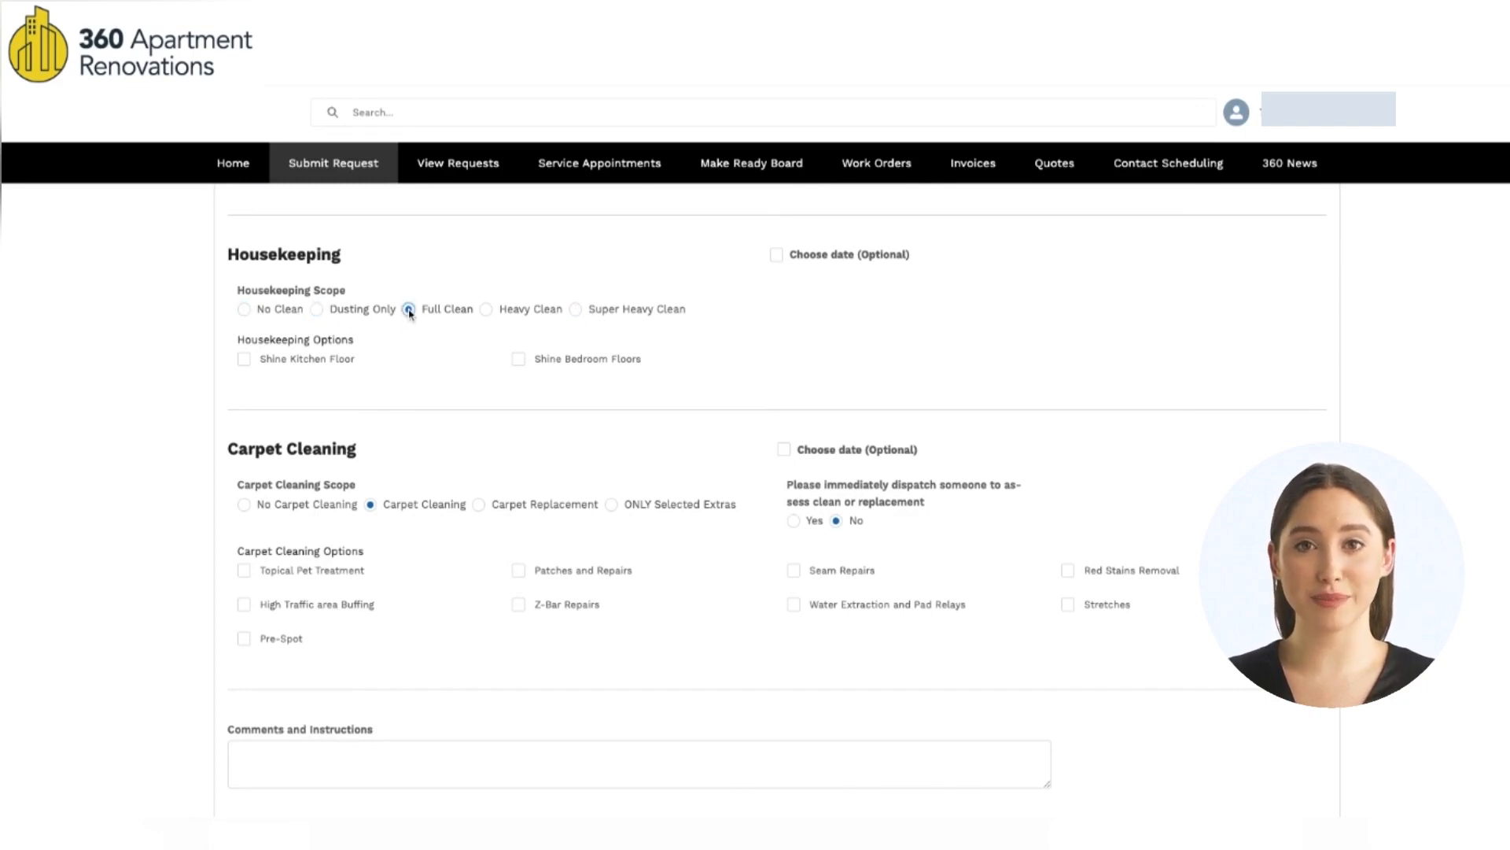
click(486, 310)
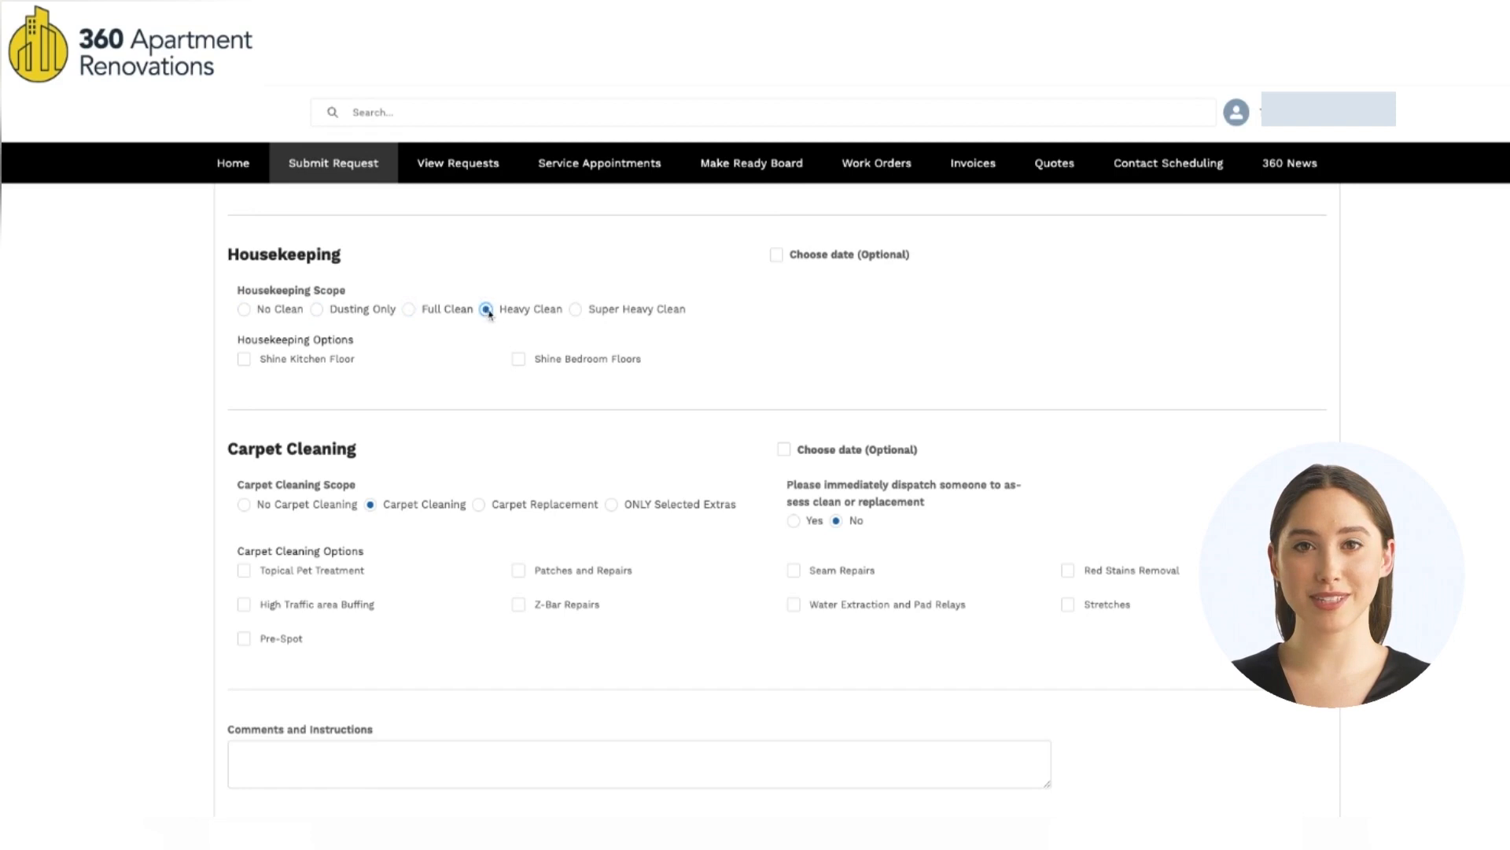
click(575, 310)
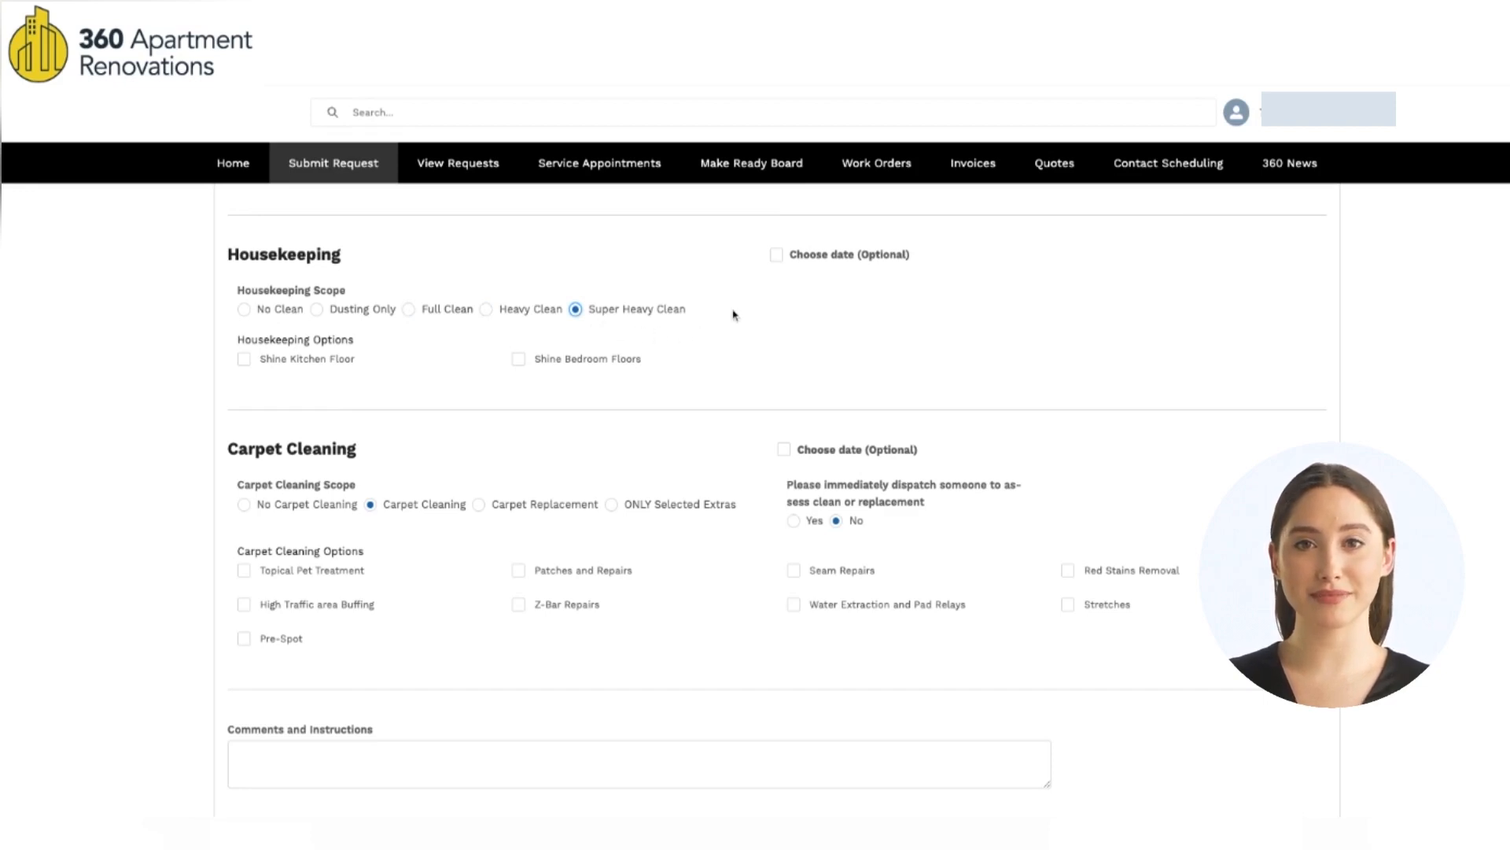
Step: Schedule Housekeeping for the optional date Jan 5, 2023, trying the time choices and ending on PM
click(778, 256)
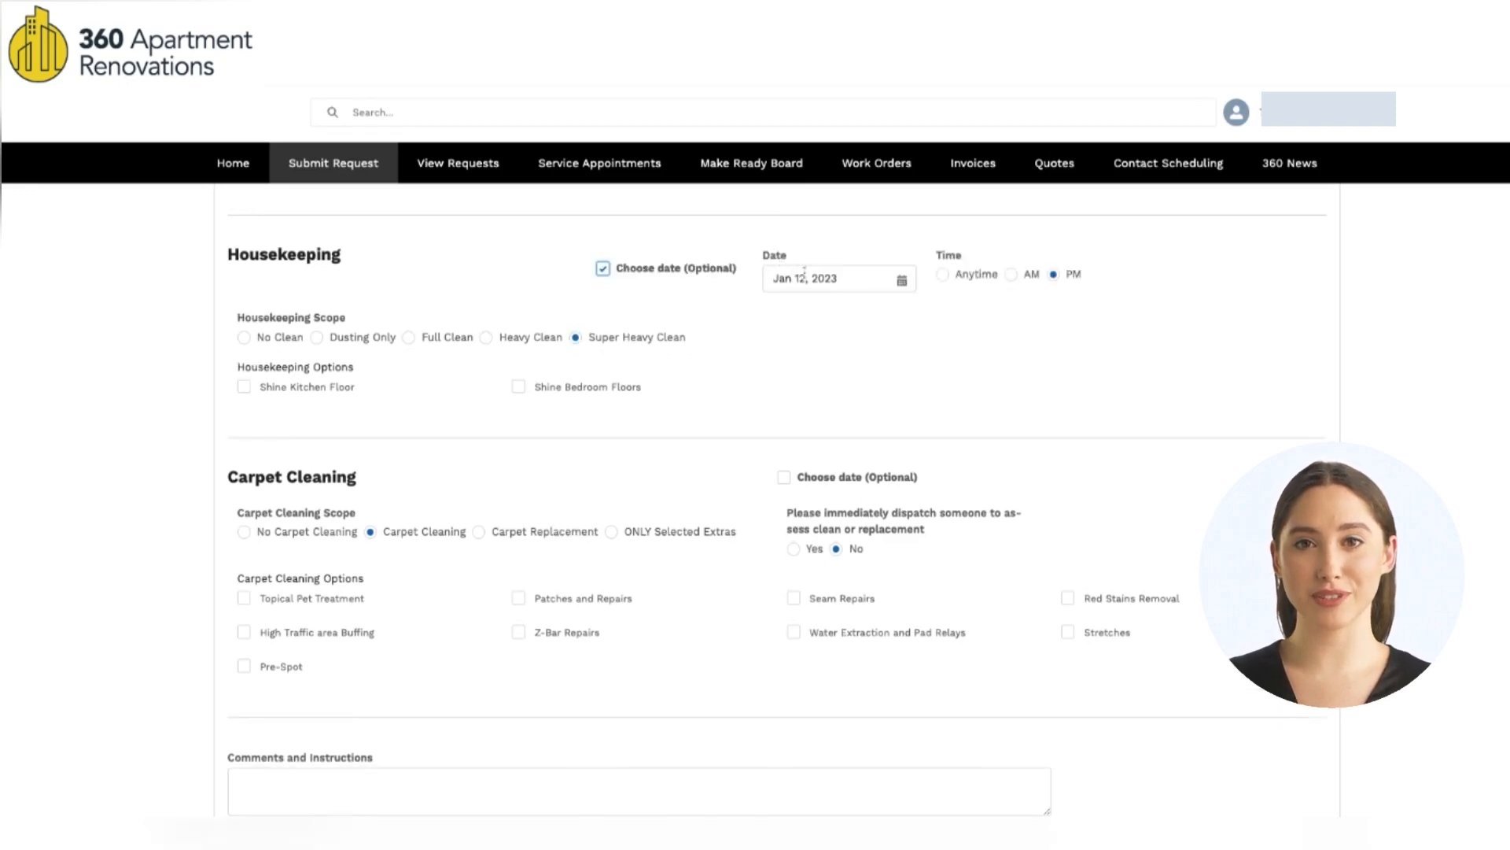
click(899, 279)
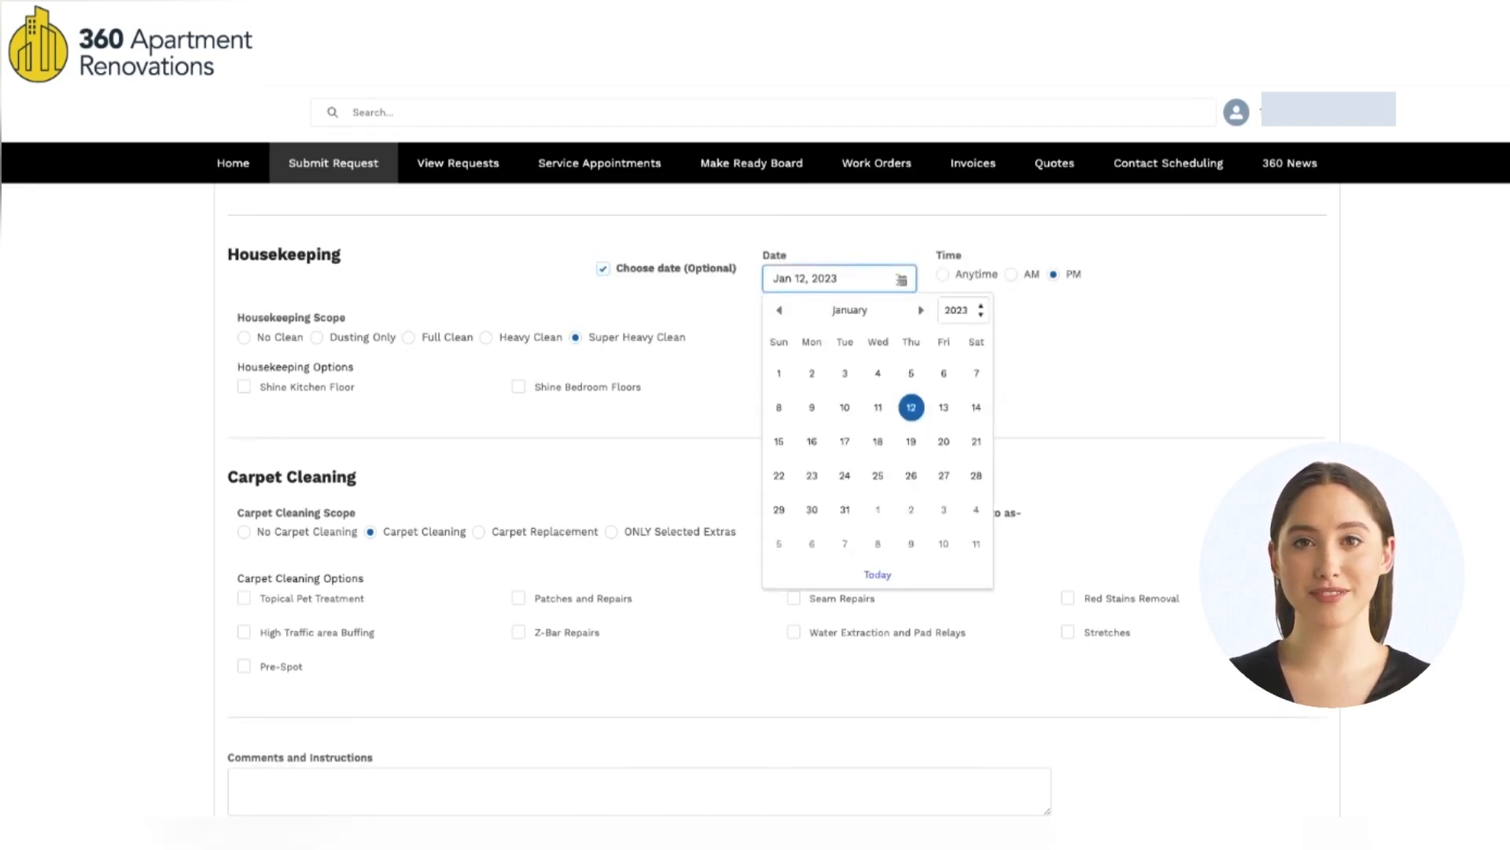
click(911, 374)
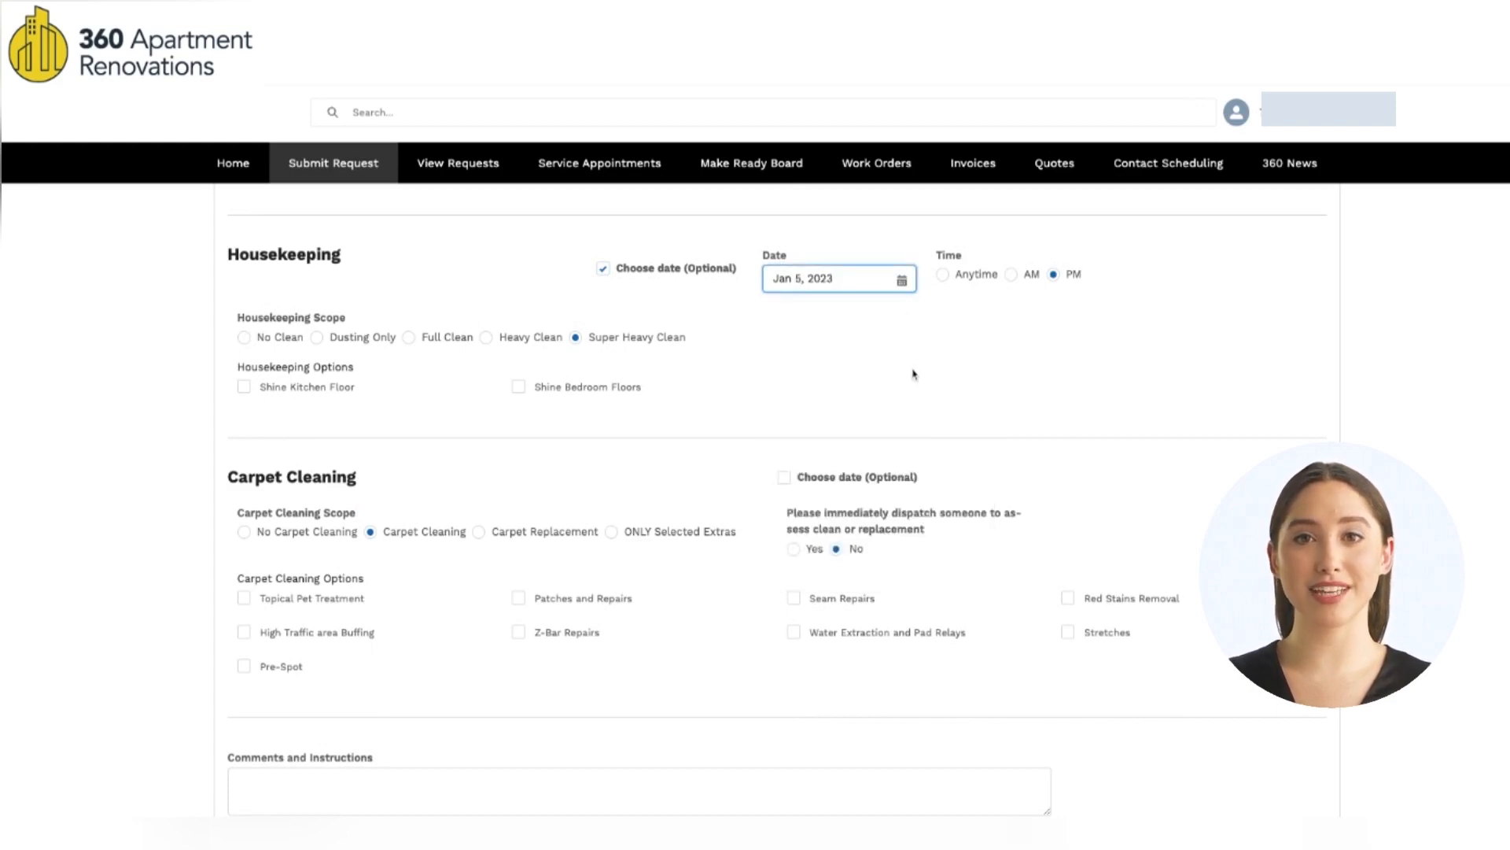
click(943, 274)
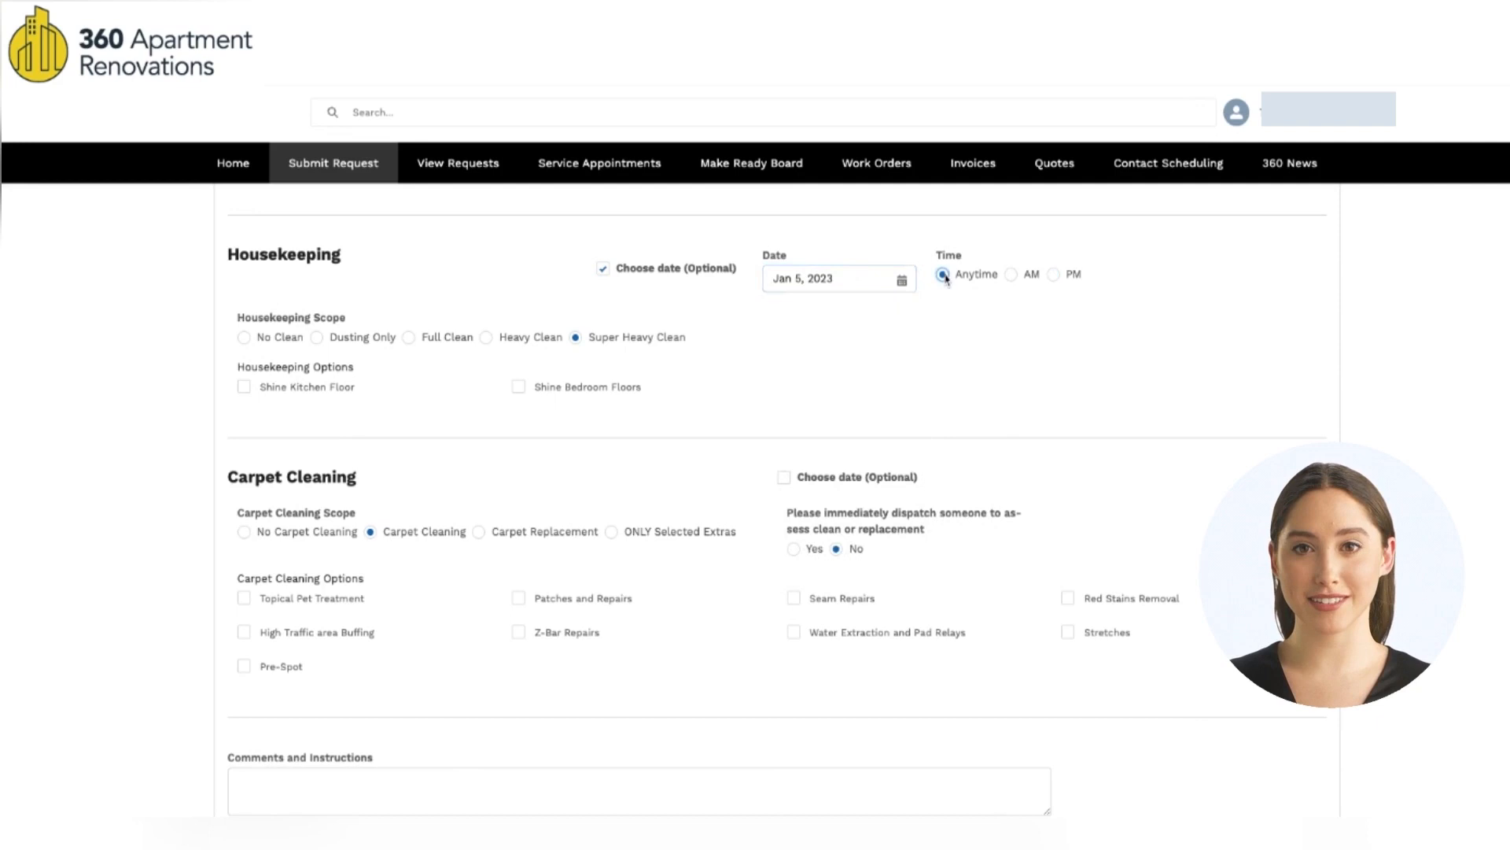
click(1011, 276)
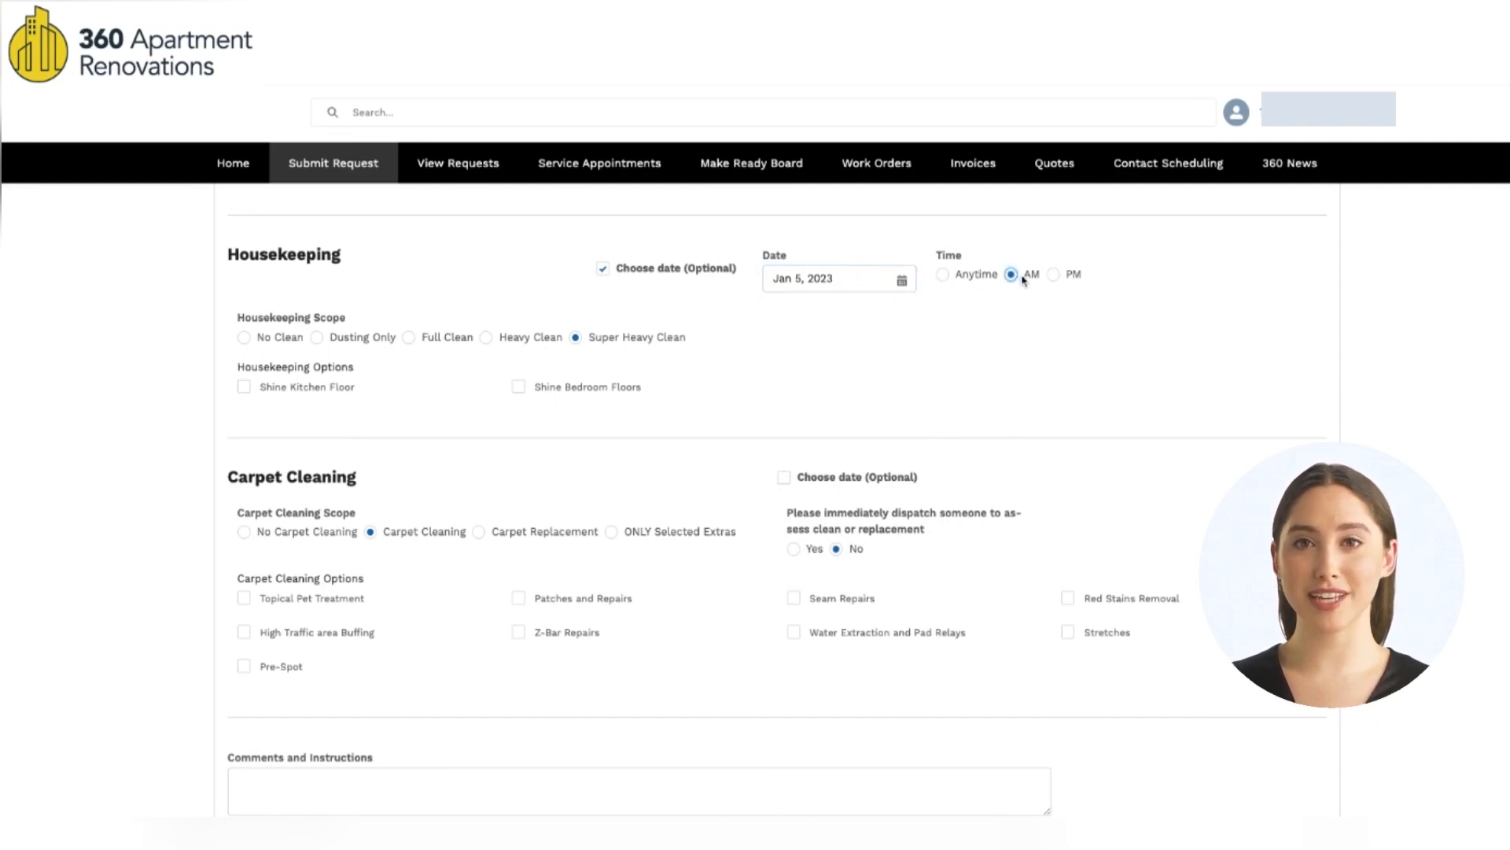
click(1054, 277)
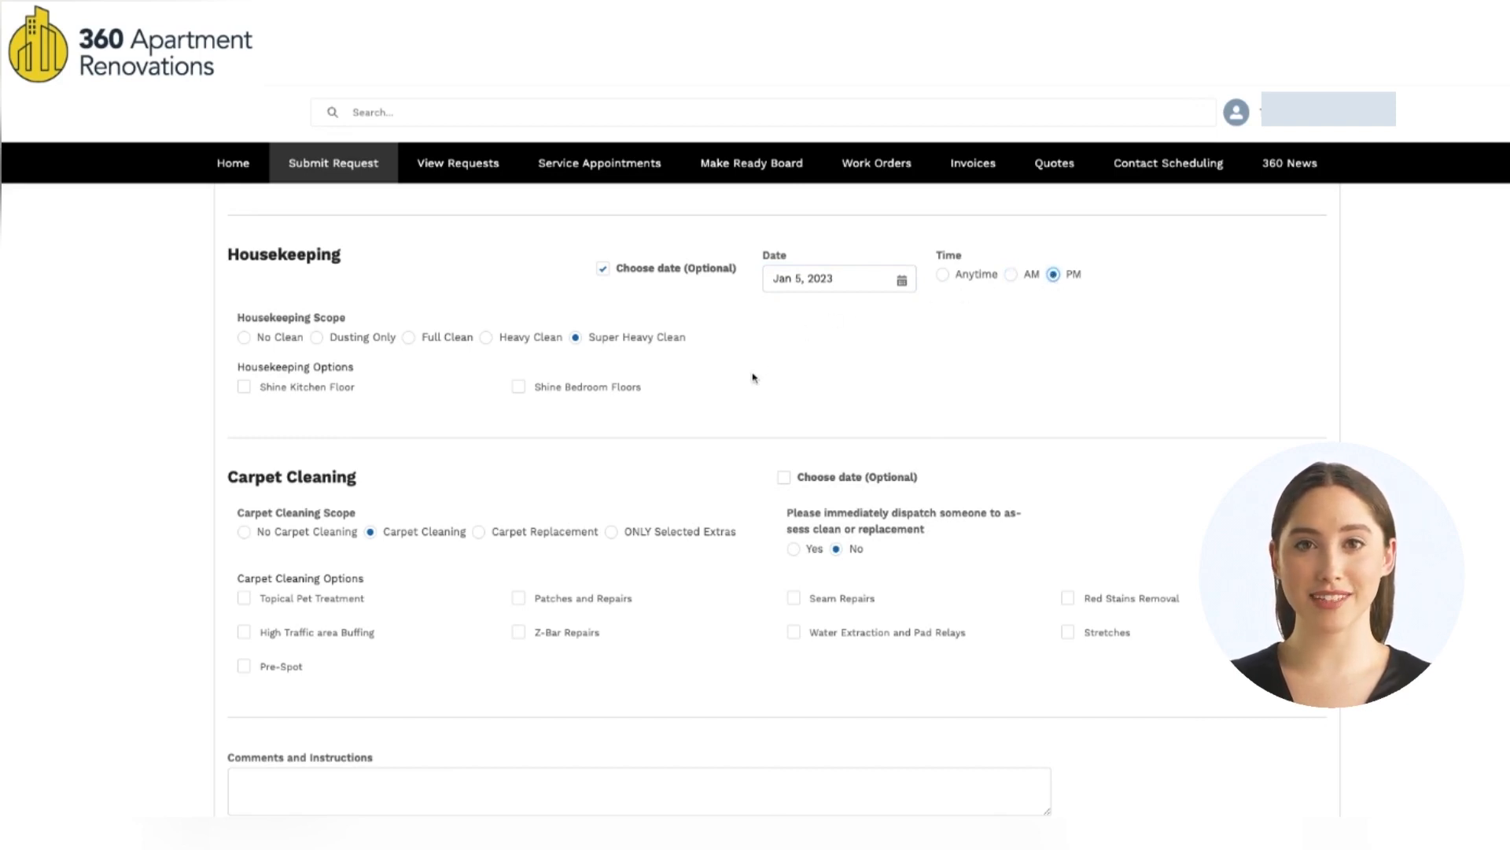
Step: Add Topical Pet Treatment, Patches and Repairs, Z-Bar Repairs and Water Extraction and Pad Relays to Carpet Cleaning, and request immediate dispatch for assessment
scroll(752, 361, down, 5)
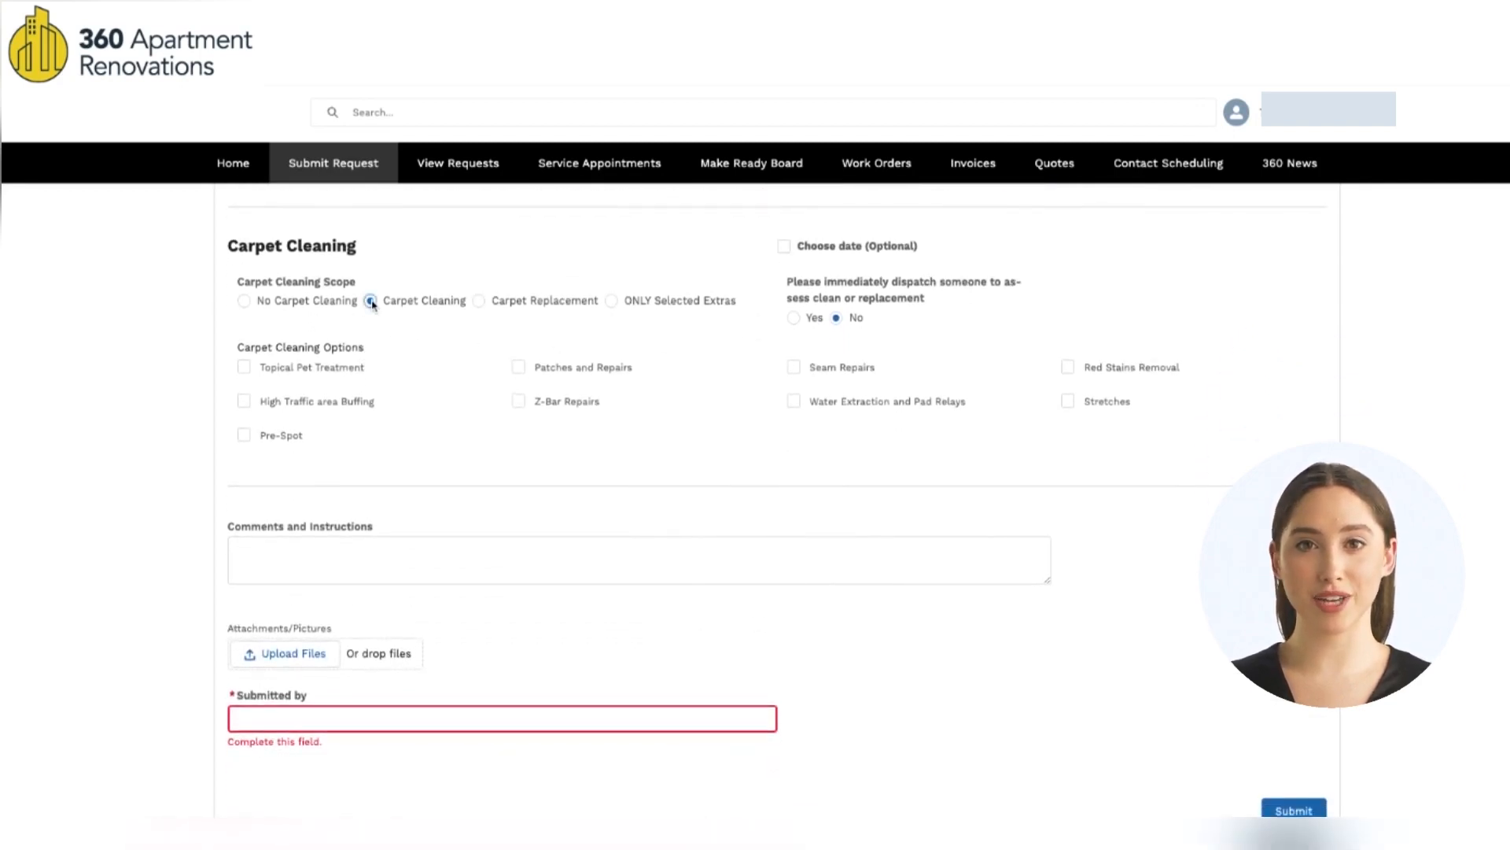
click(244, 368)
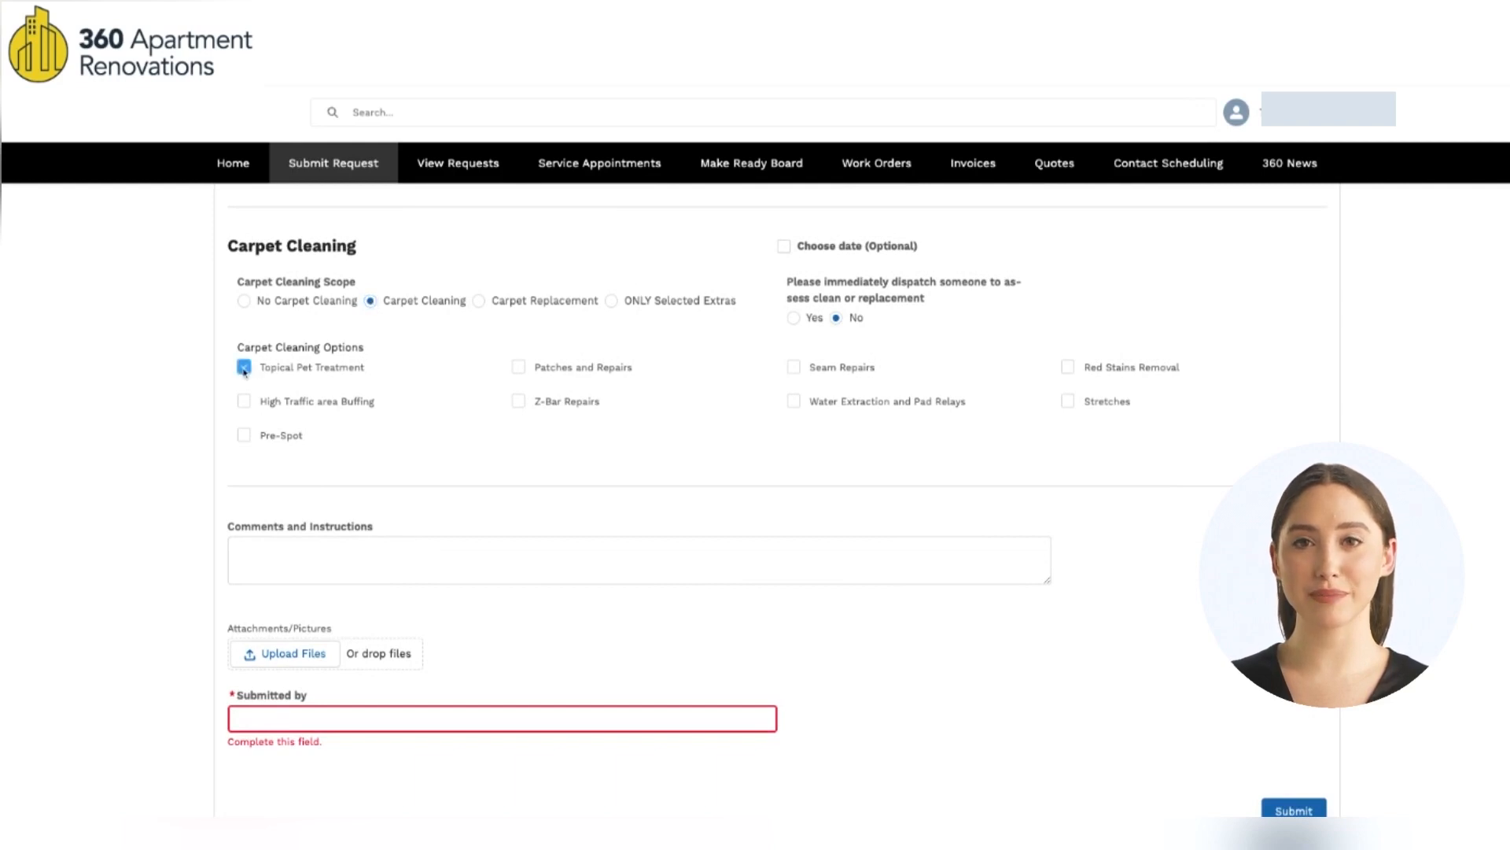
click(518, 367)
click(519, 403)
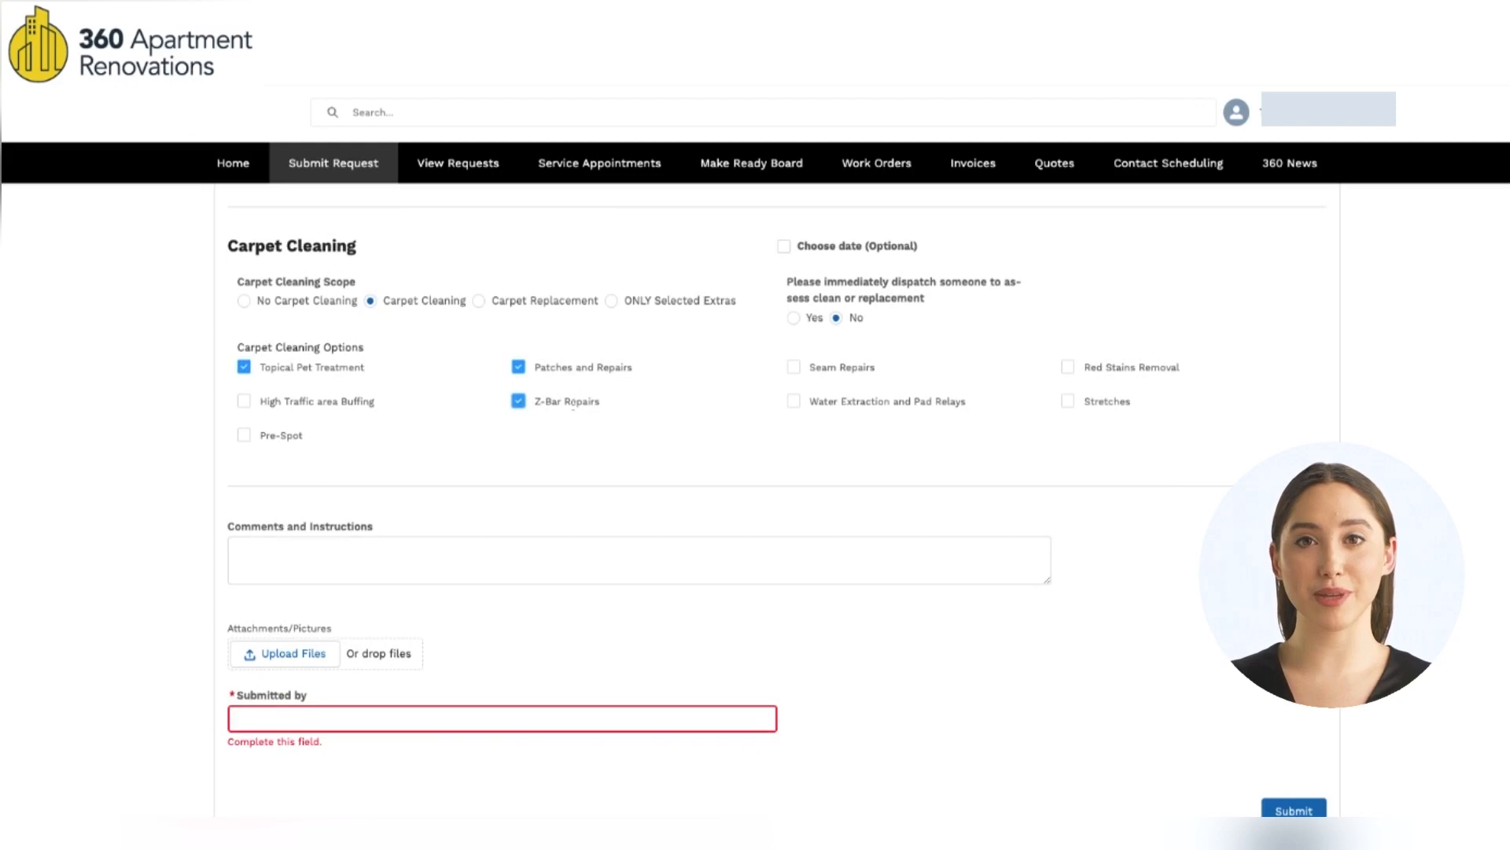
click(795, 403)
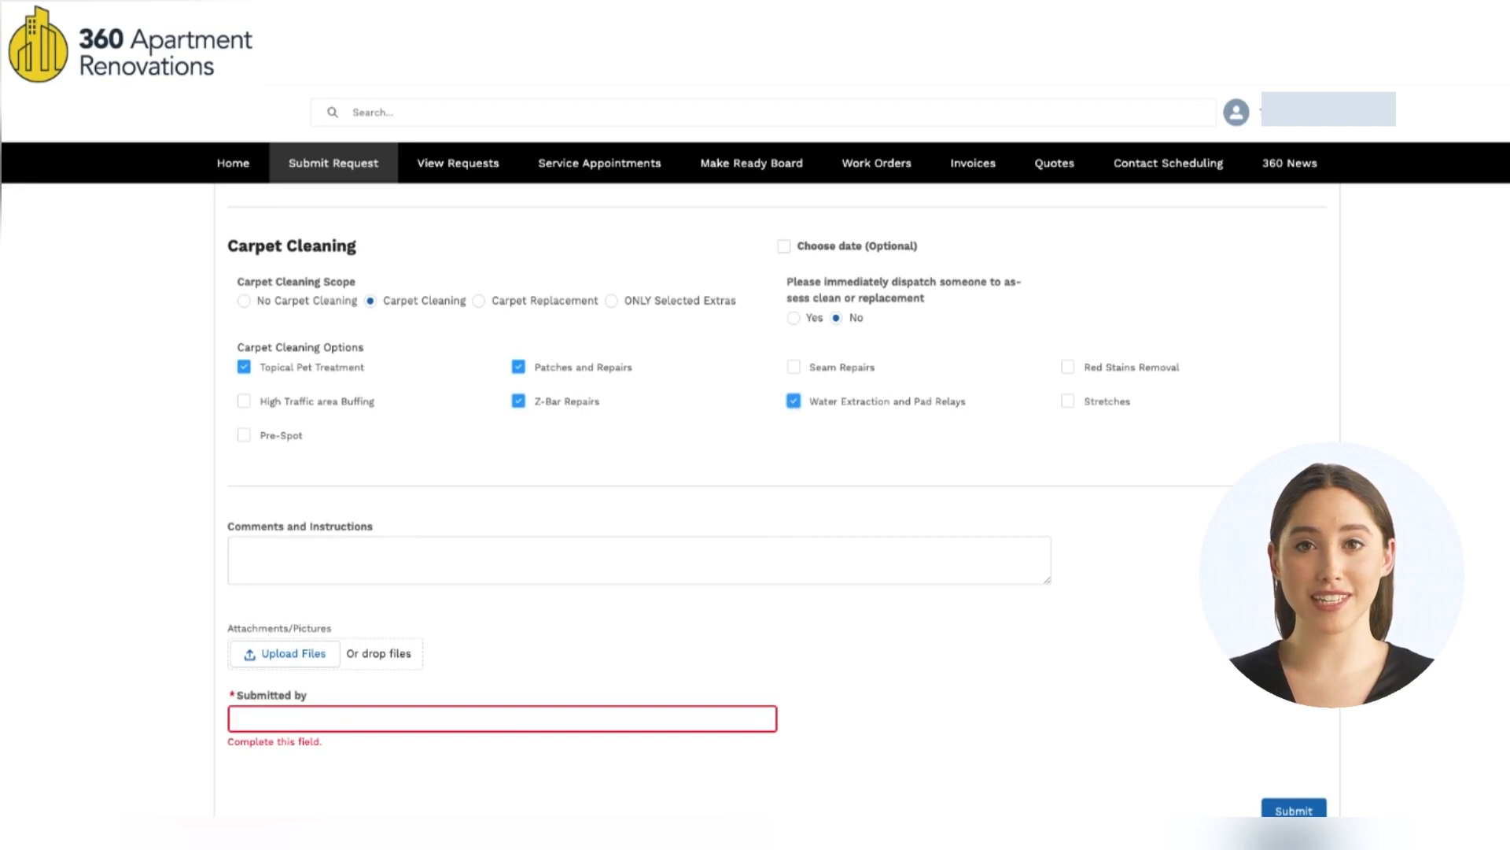
click(793, 319)
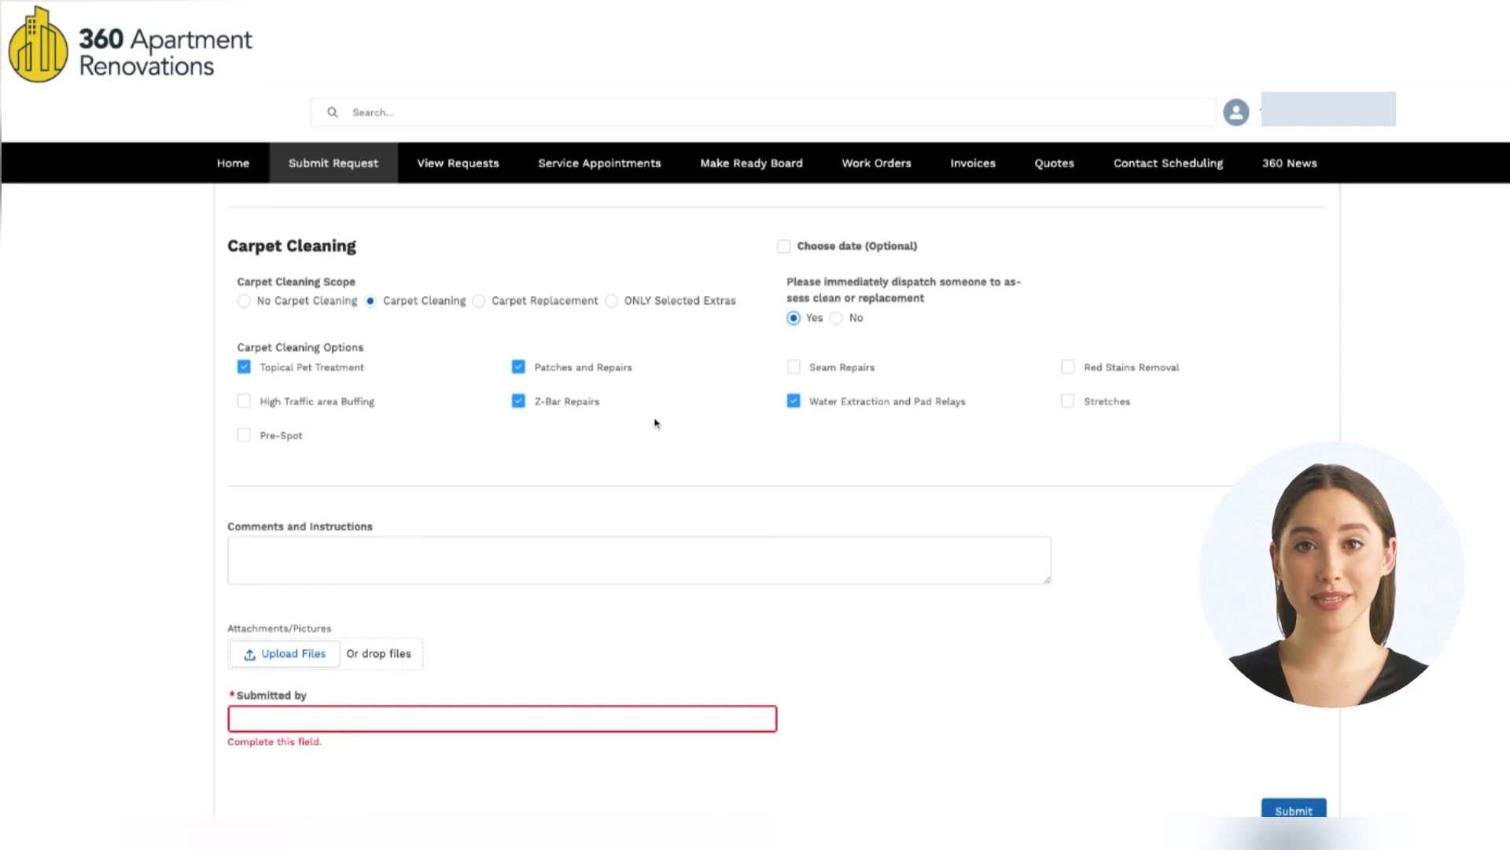
Step: Enter "Comments" as the request's comments and instructions, and "Manager" as the submitter
scroll(652, 425, down, 1)
click(477, 501)
text(Comments)
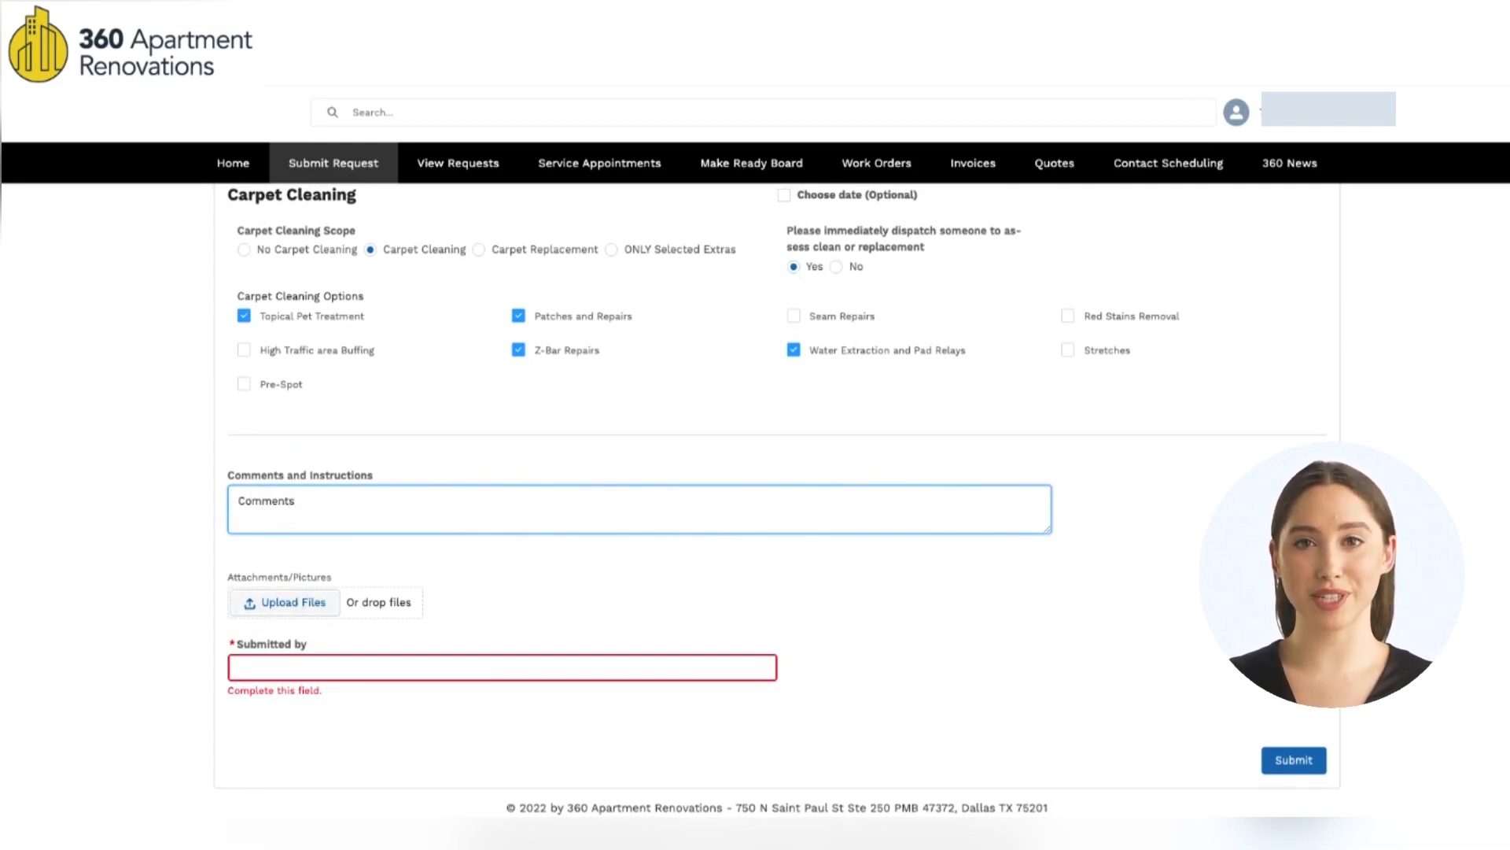
click(273, 670)
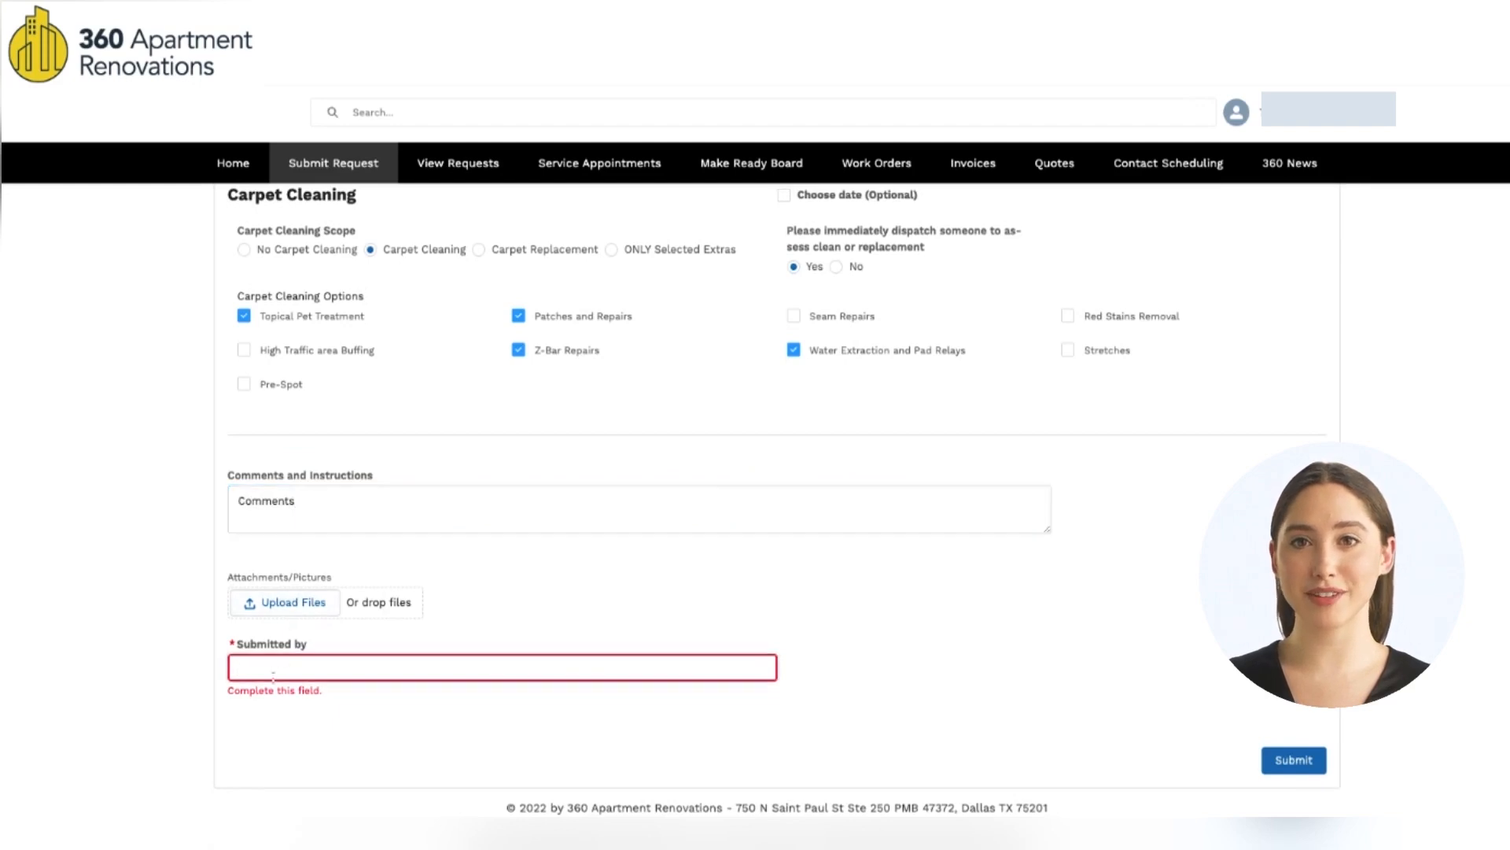
text(Manager)
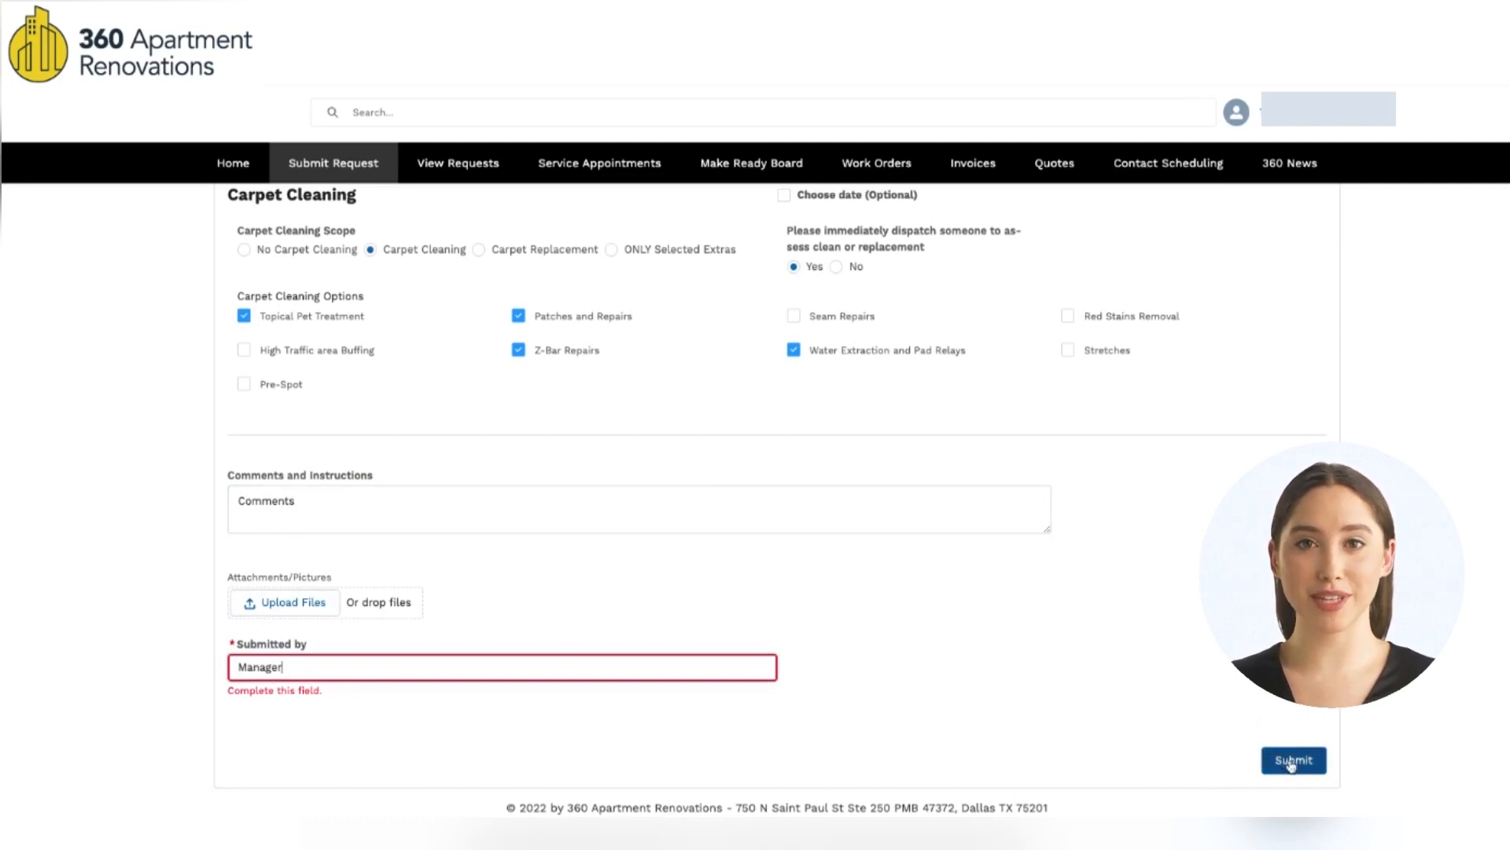
Step: Return to the customer portal's home dashboard
click(243, 180)
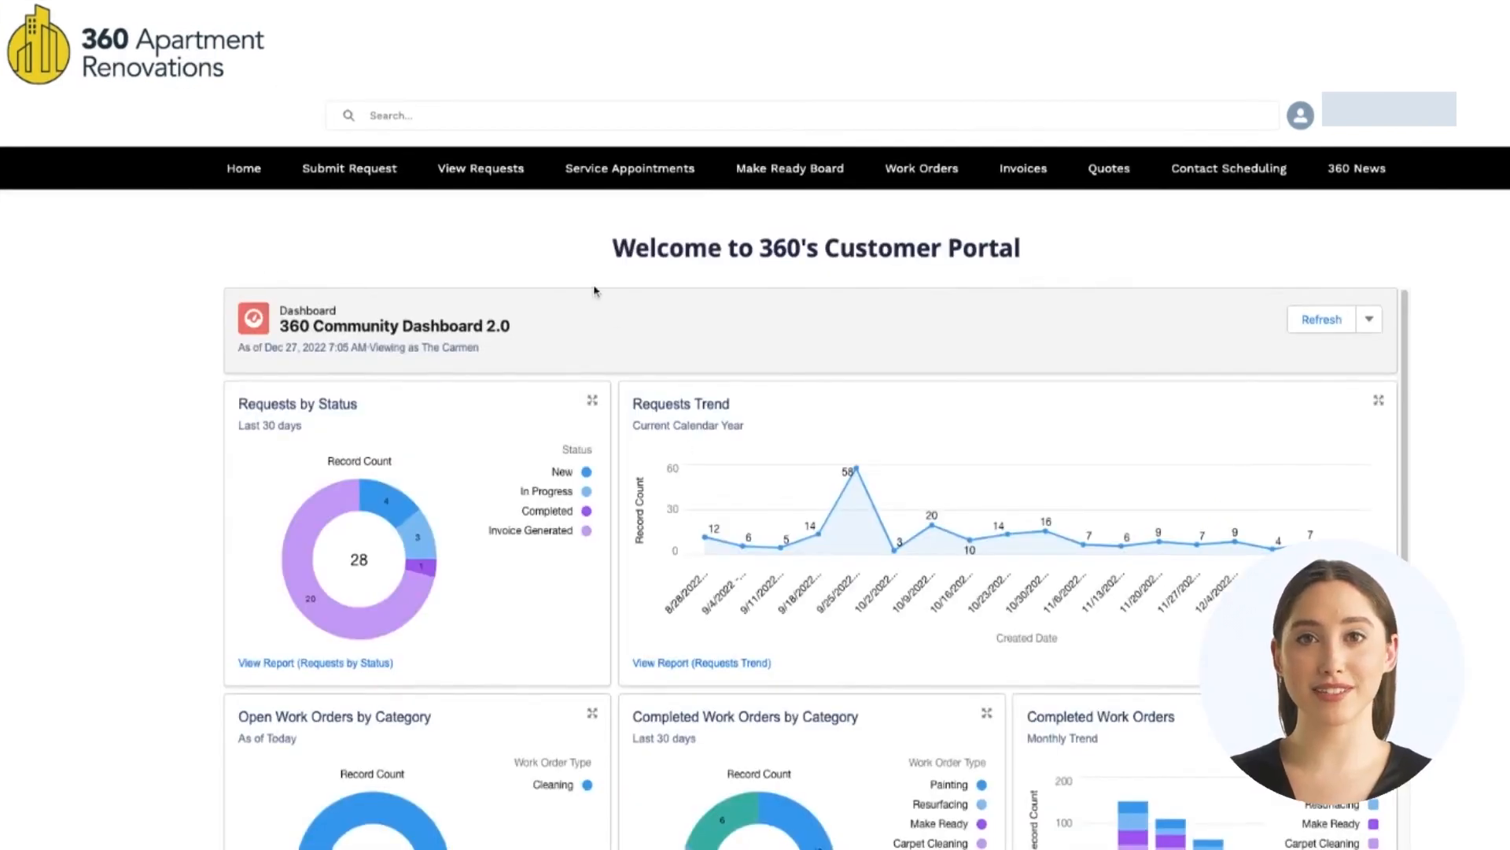
Step: Open the first work order in the Community Requests list, for Unit 15-1513, and review its line items and request details
click(487, 188)
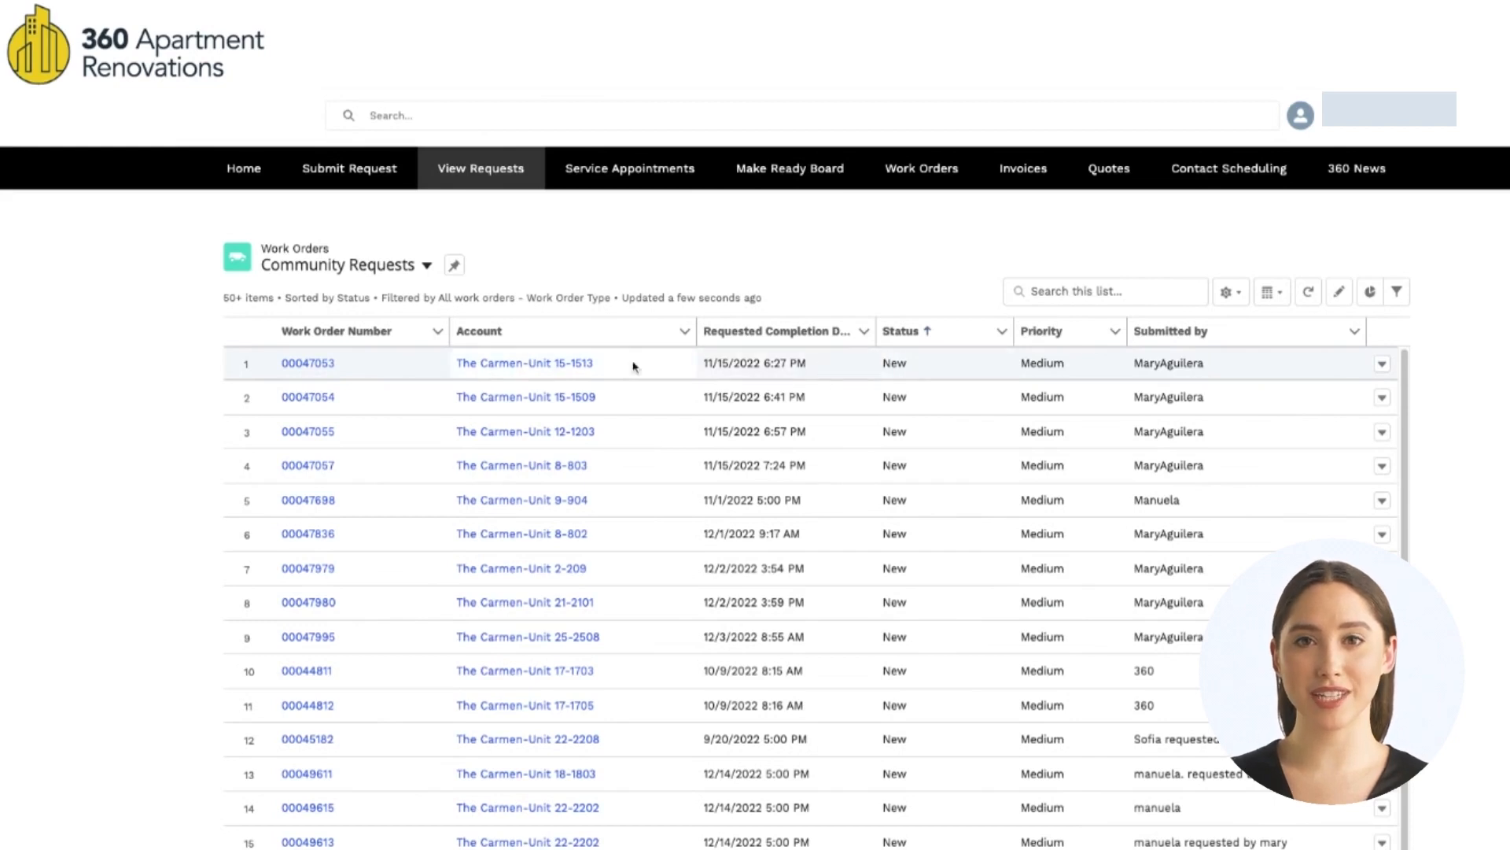
click(304, 371)
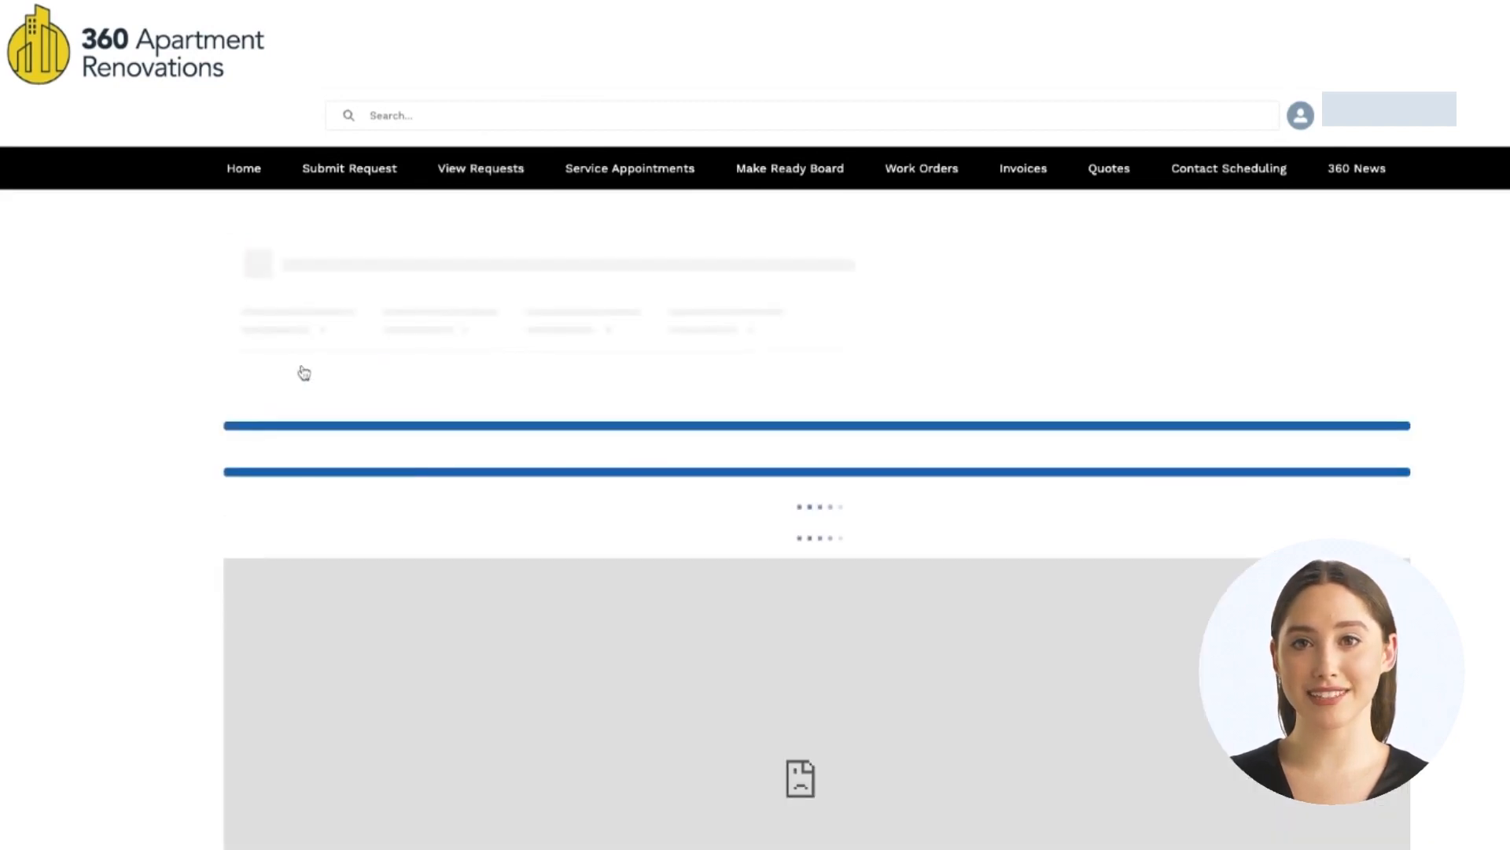
scroll(634, 533, down, 1)
scroll(634, 533, down, 7)
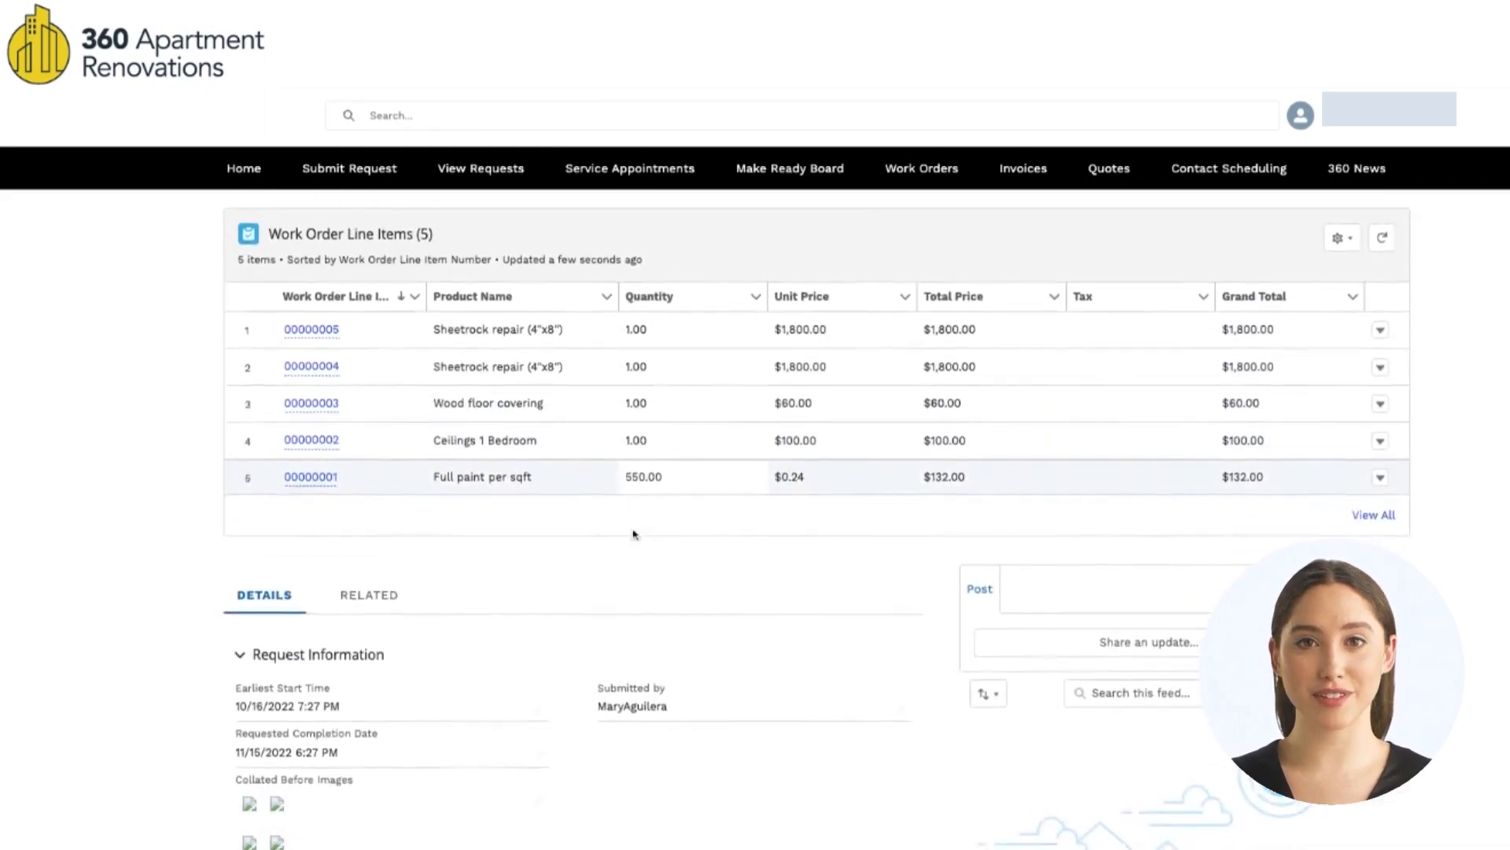
scroll(817, 519, up, 7)
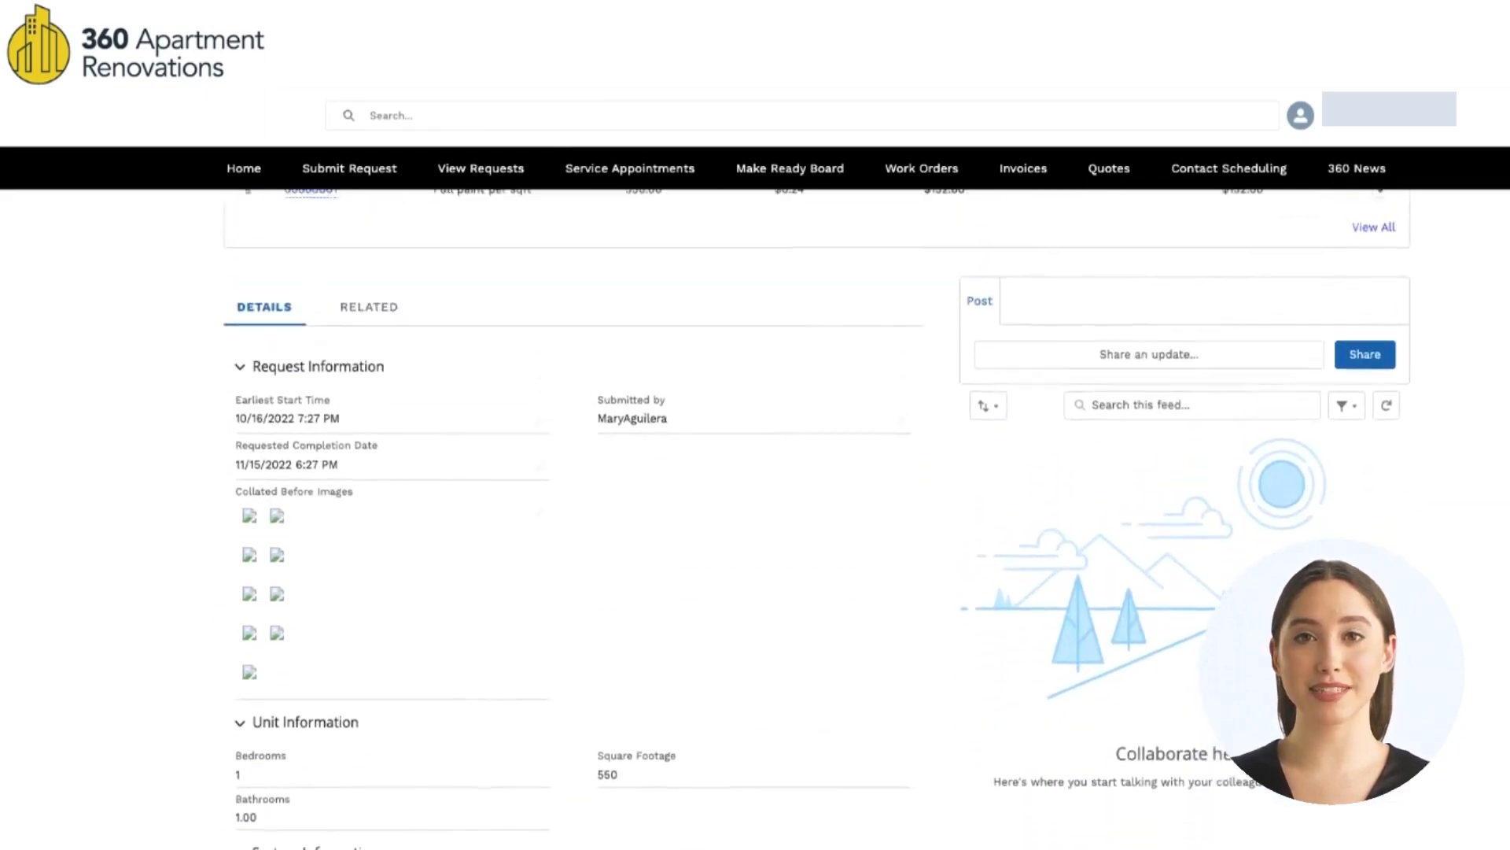
scroll(618, 535, up, 2)
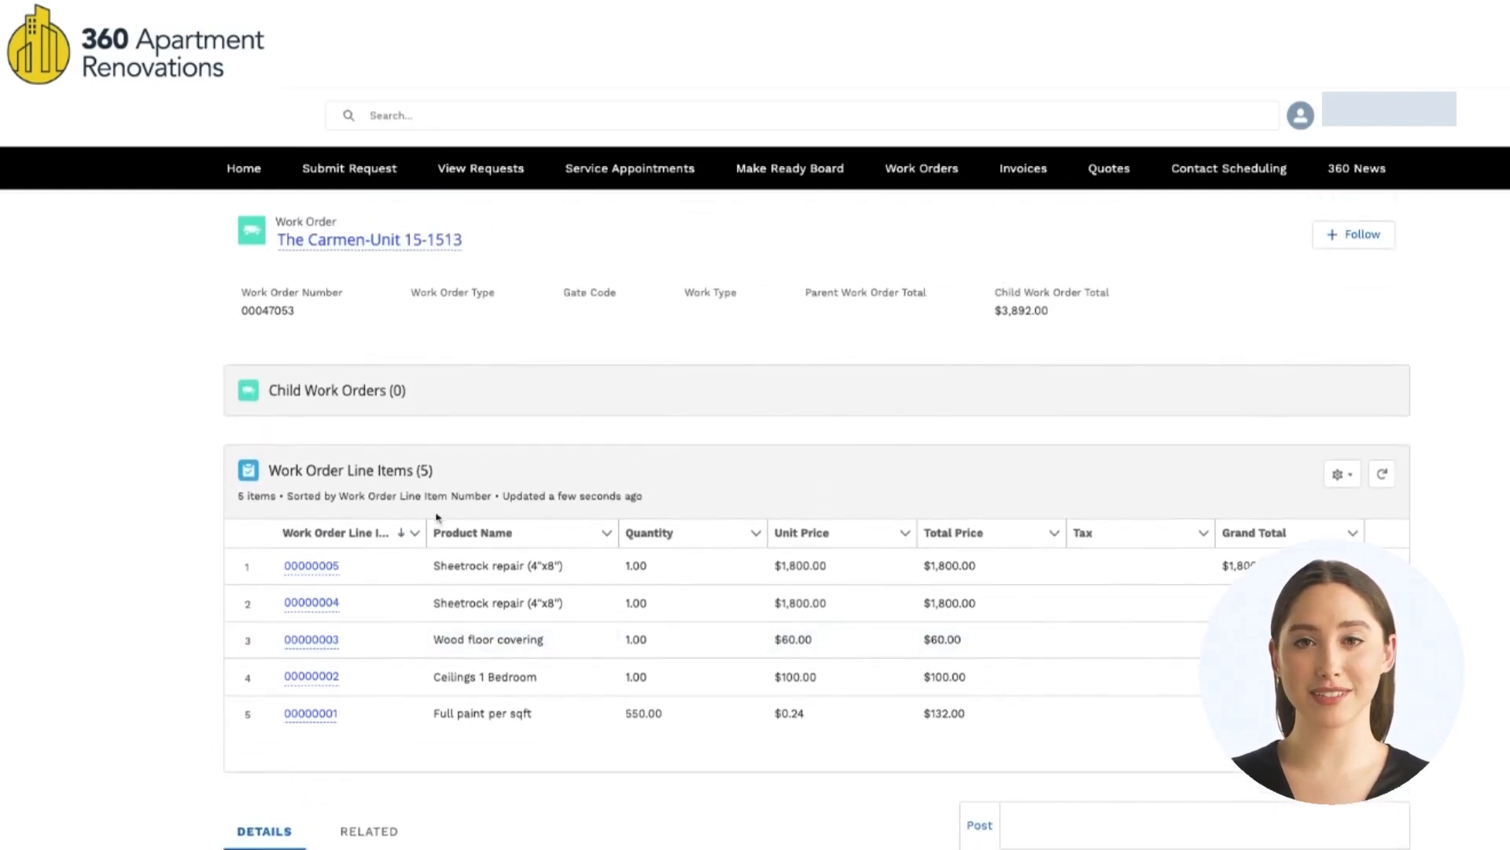
mouse_move(318, 577)
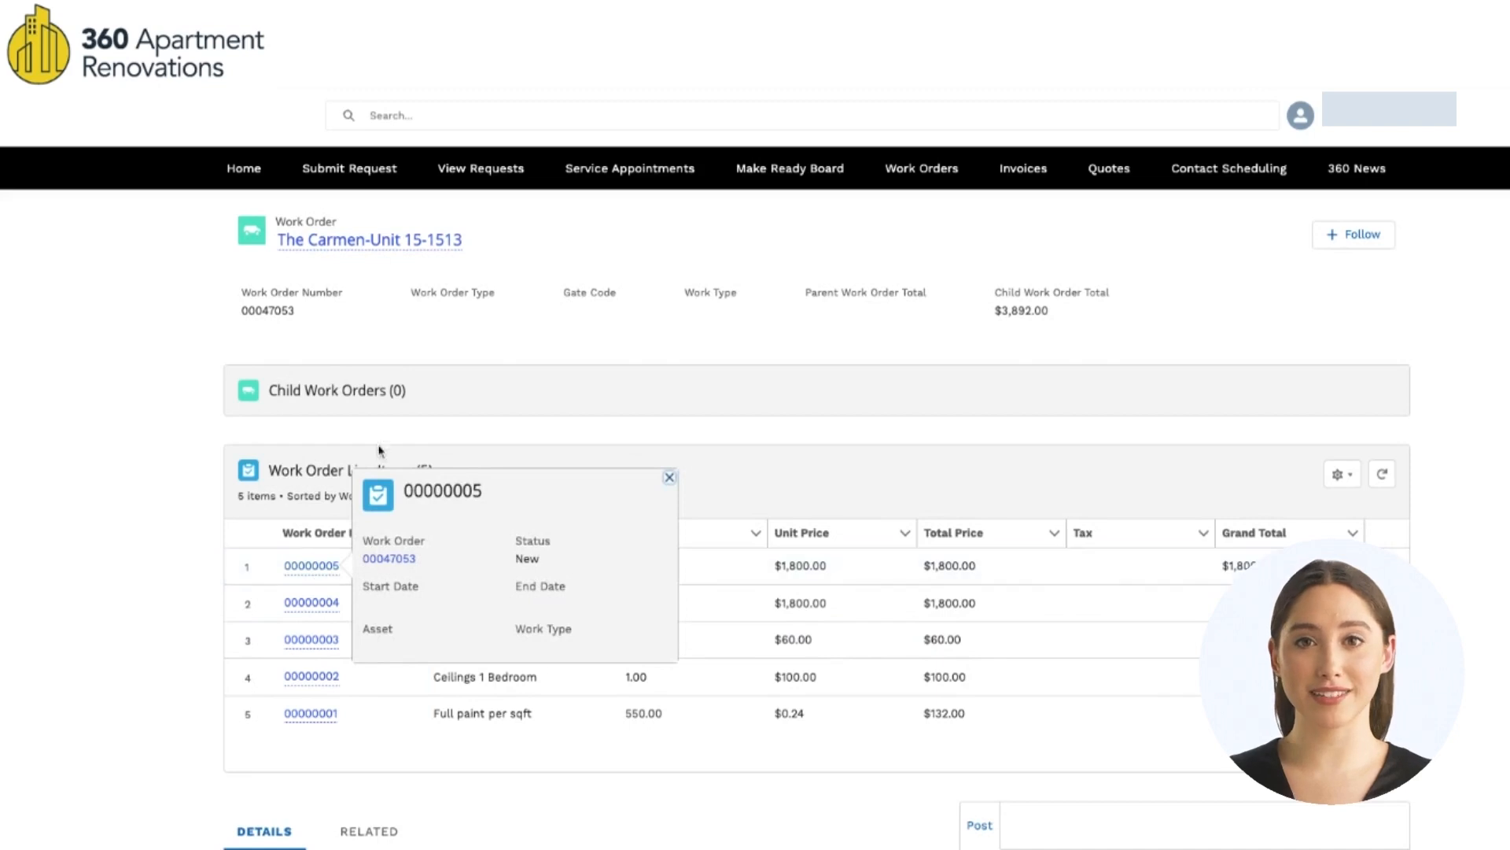
Step: Open the service appointments, and filter the Make Ready Board to work with a start date of Last Week
click(650, 185)
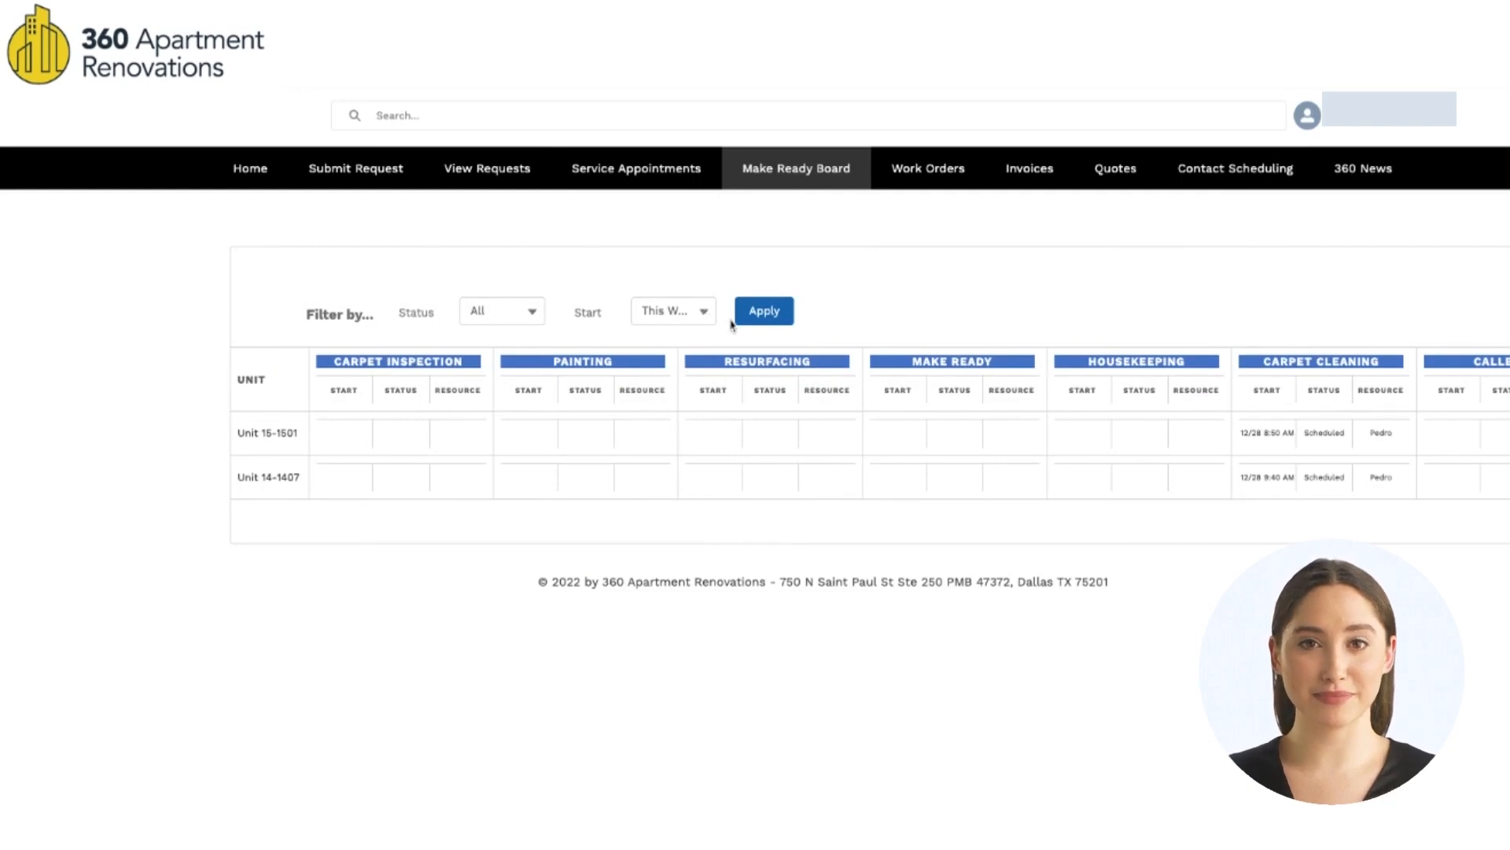
click(706, 315)
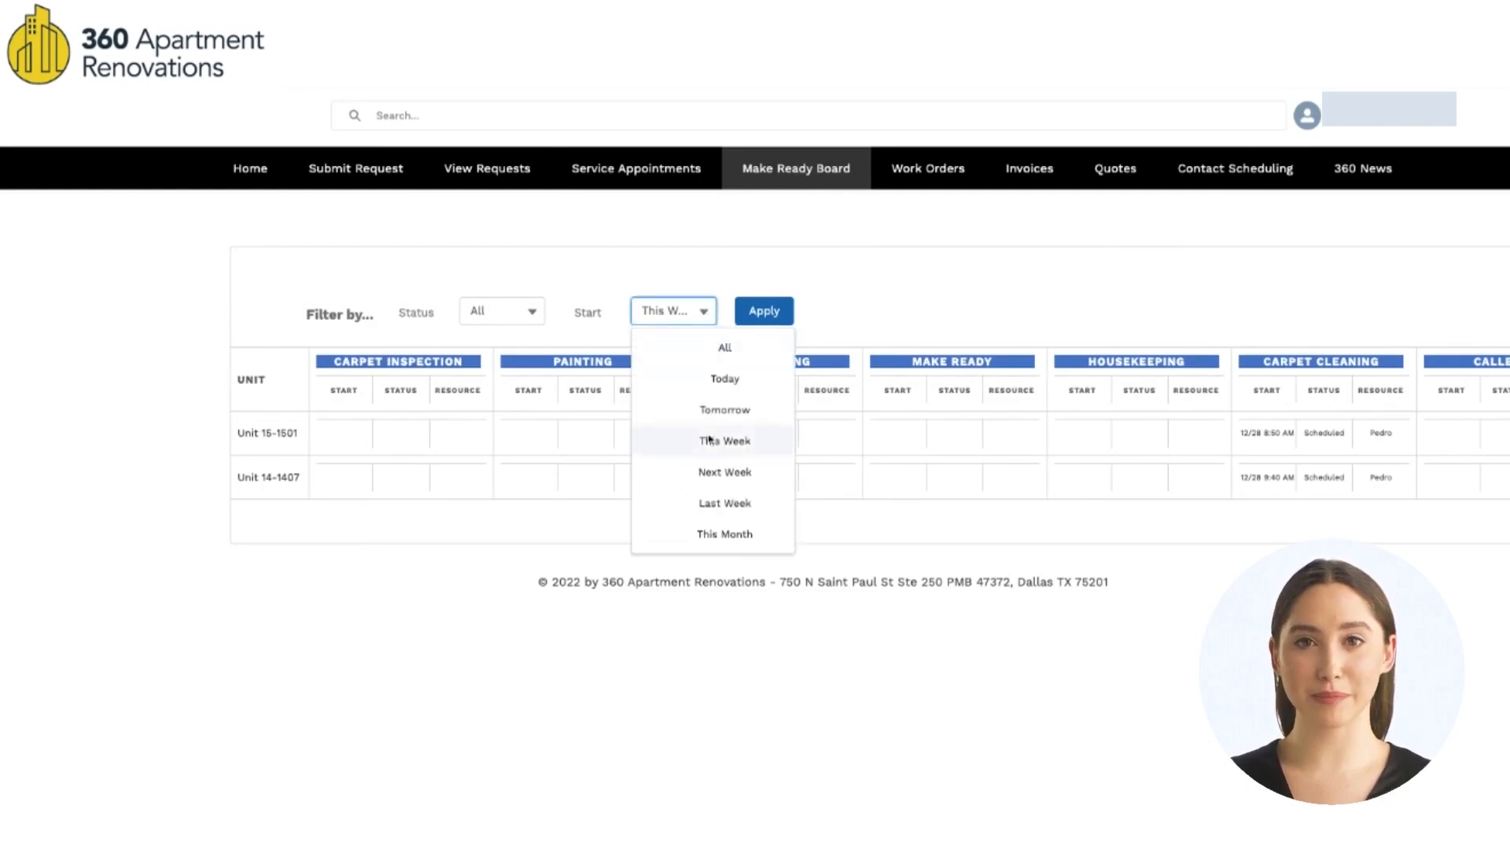
click(713, 503)
click(772, 318)
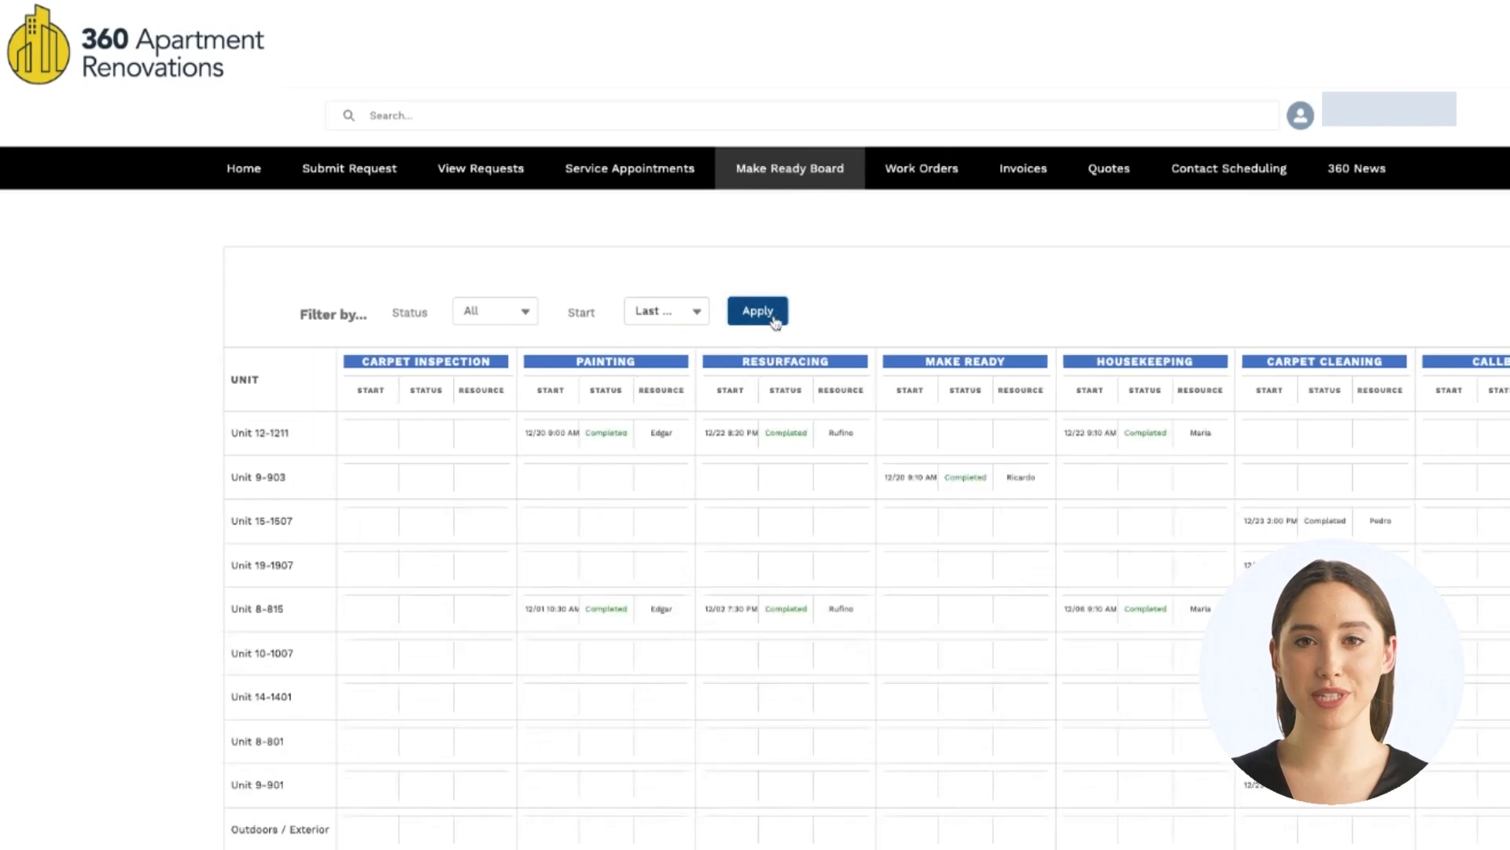
Step: Review the per-unit service statuses on the Make Ready Board and the choices offered by its status filter
scroll(775, 323, down, 2)
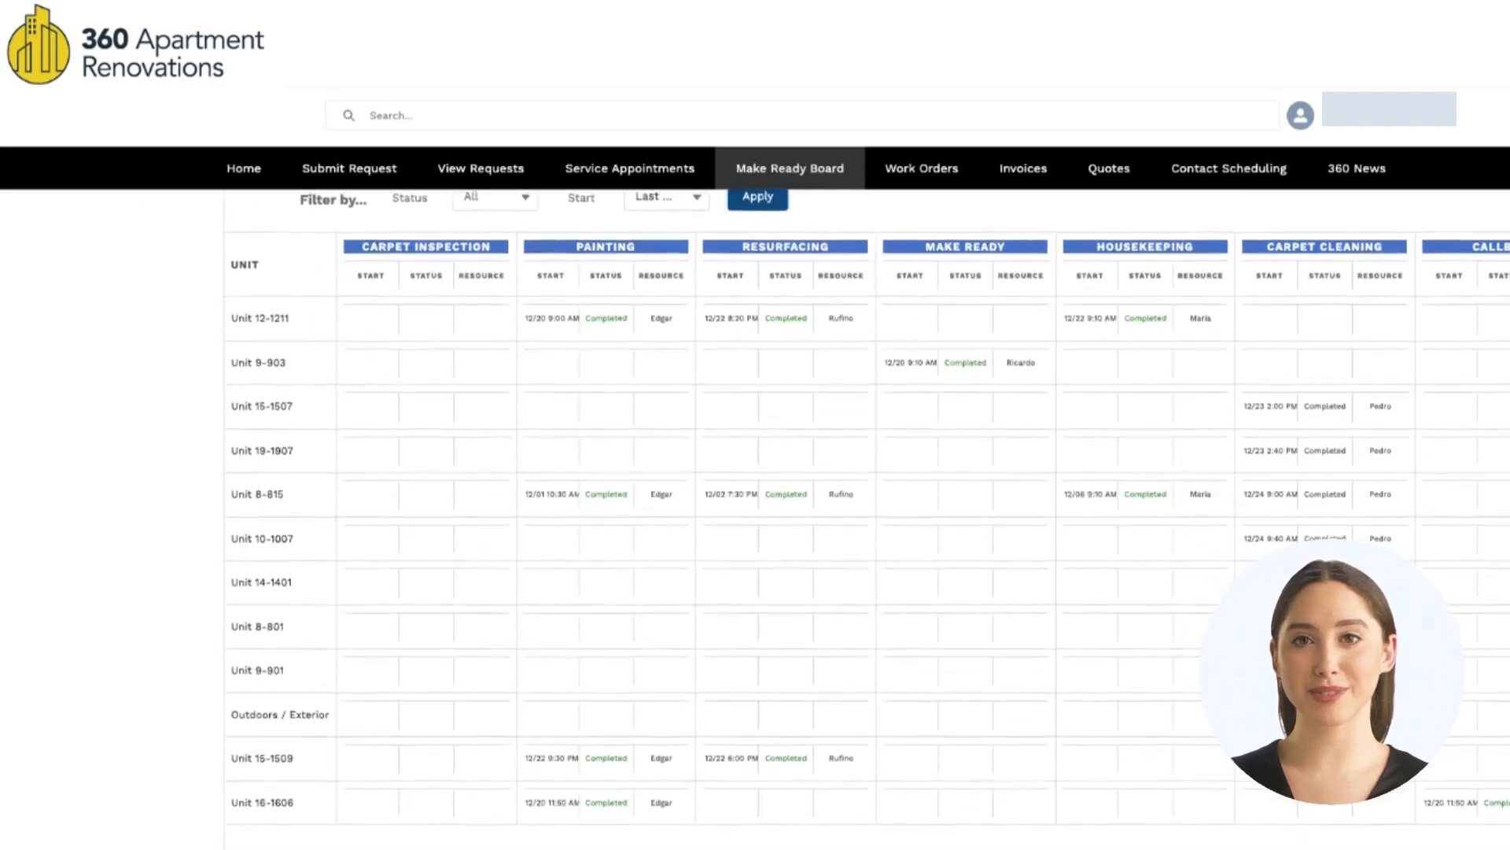
scroll(867, 520, up, 1)
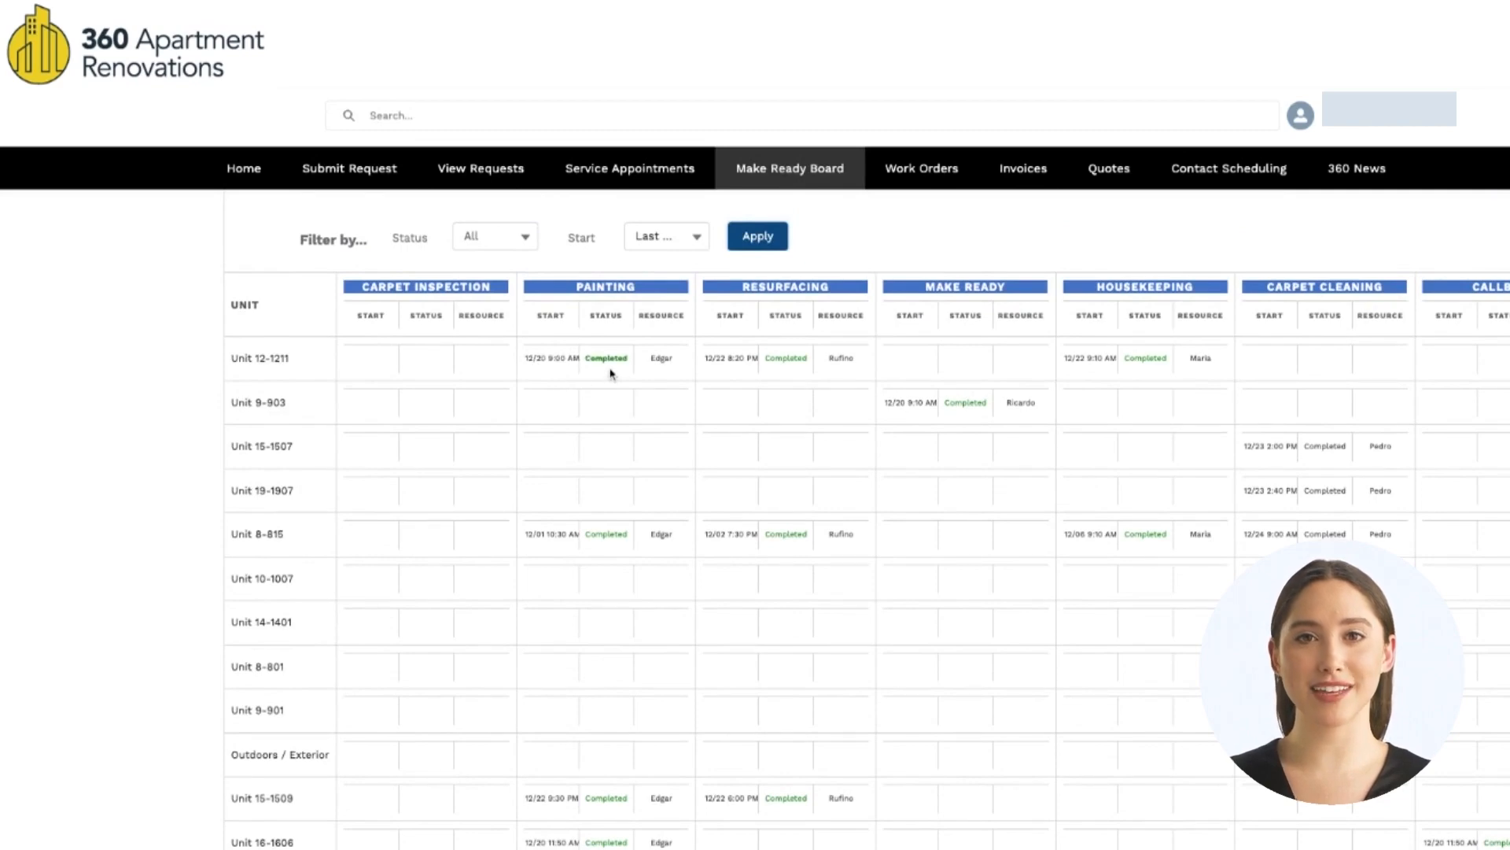
click(526, 240)
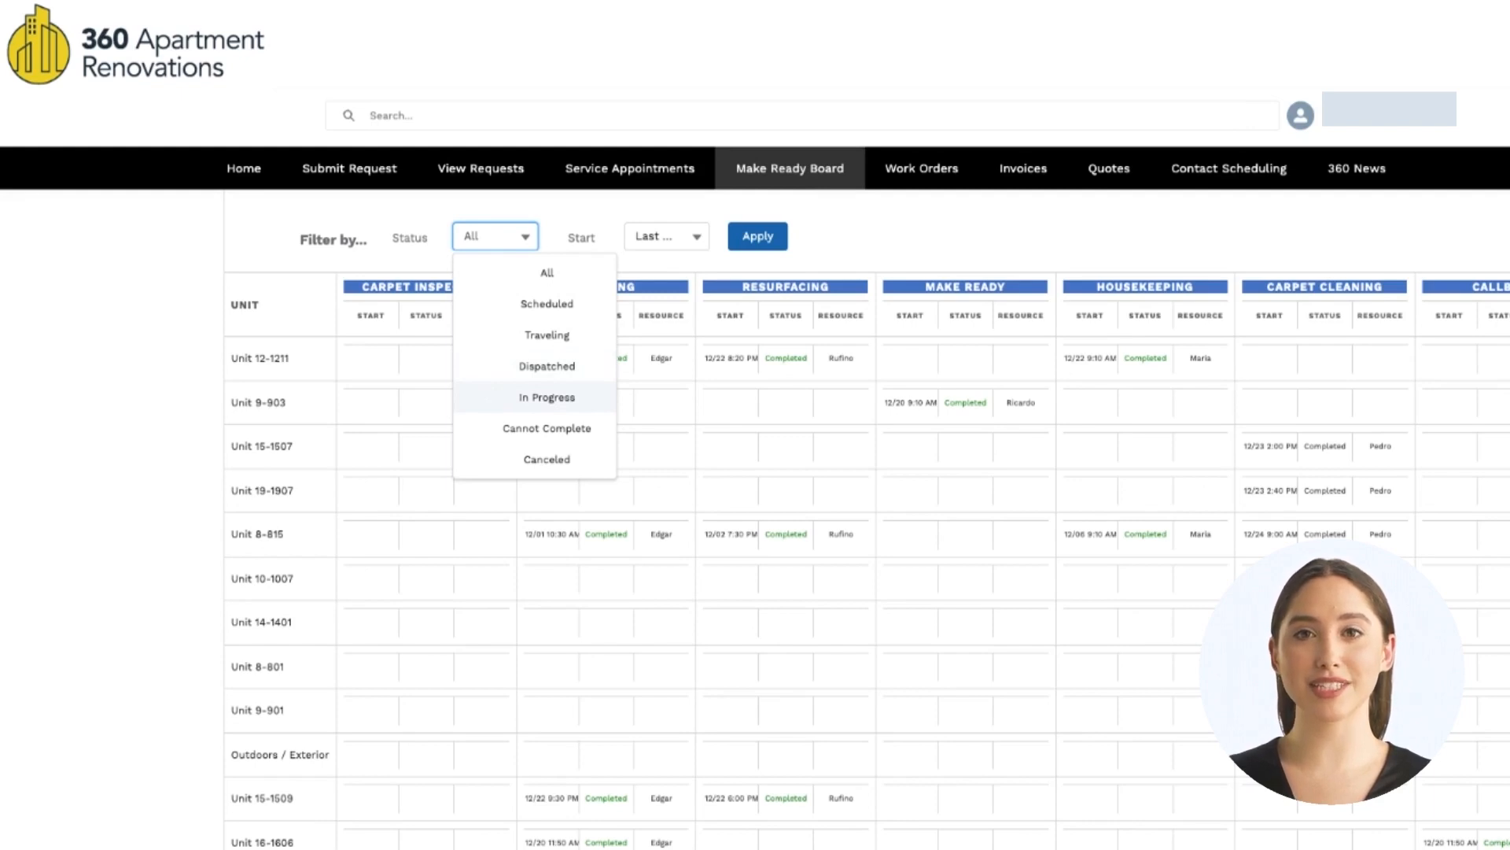
click(610, 553)
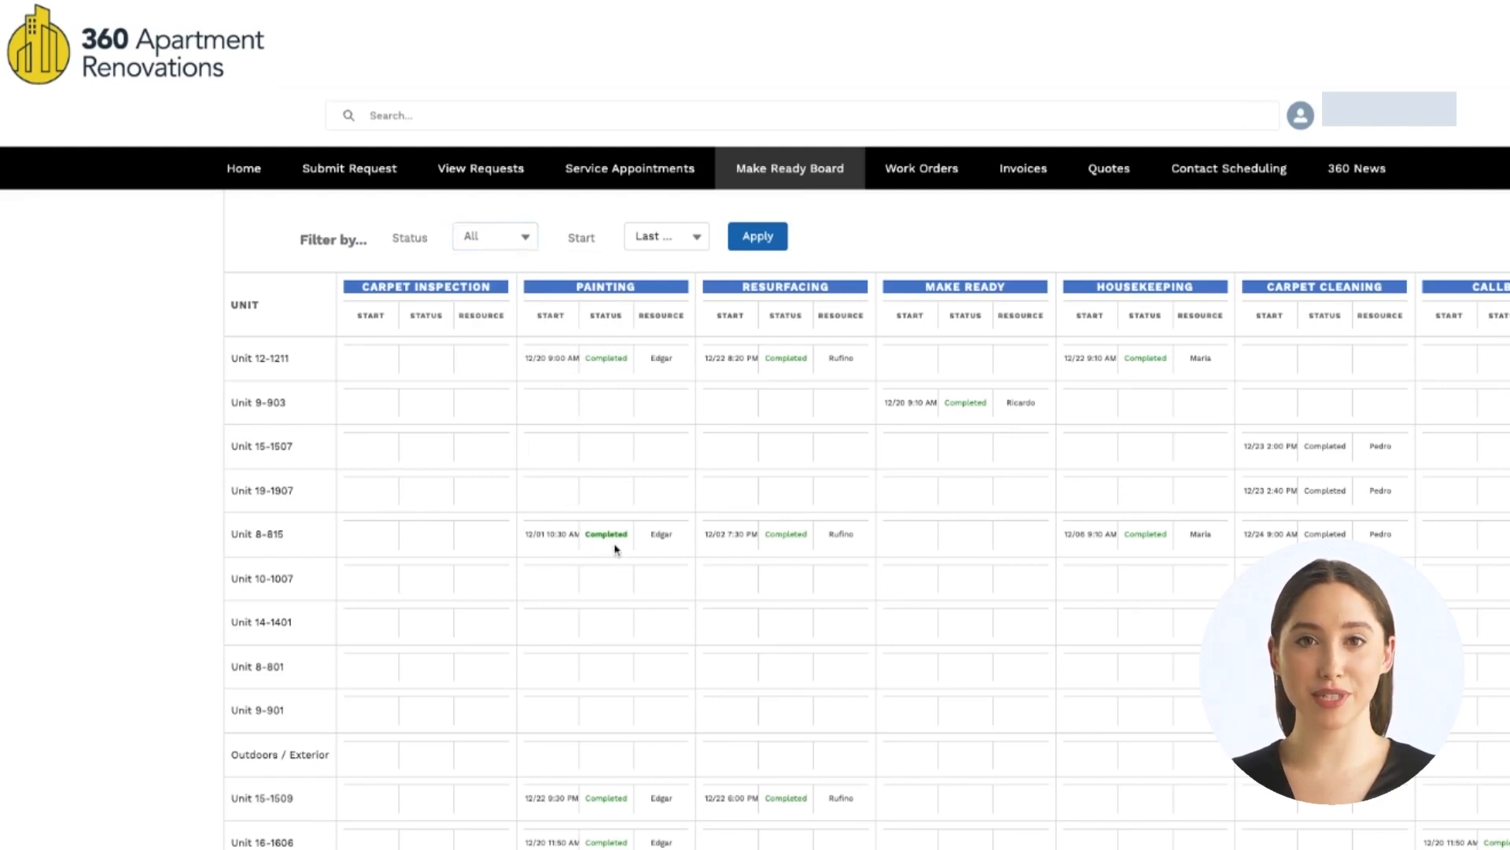
scroll(865, 519, down, 2)
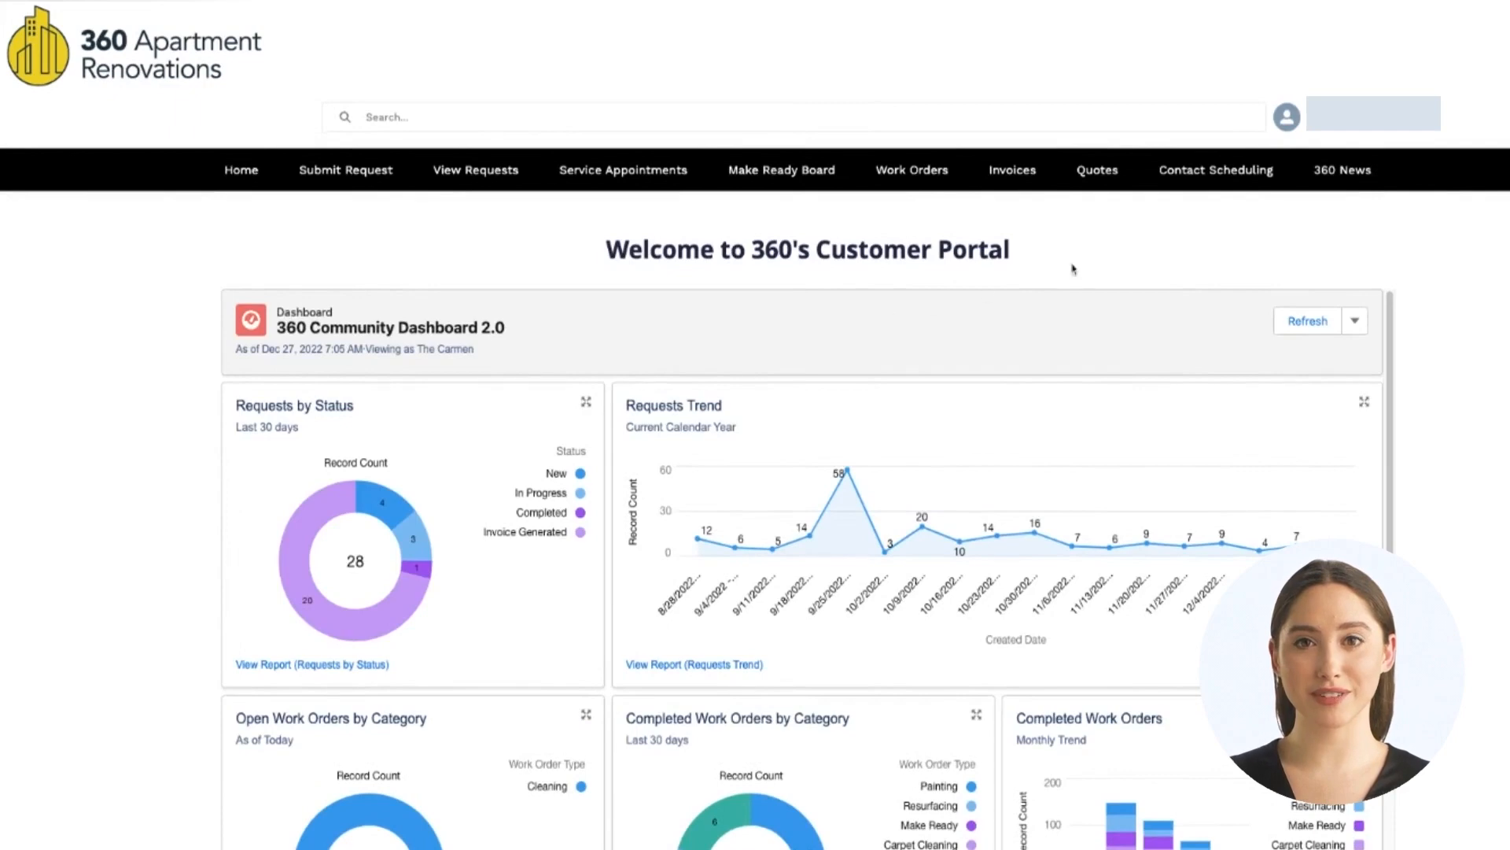
Step: Open Unit 17-1703's invoice from the Community Invoices list and show its related invoice lines and files
click(1013, 187)
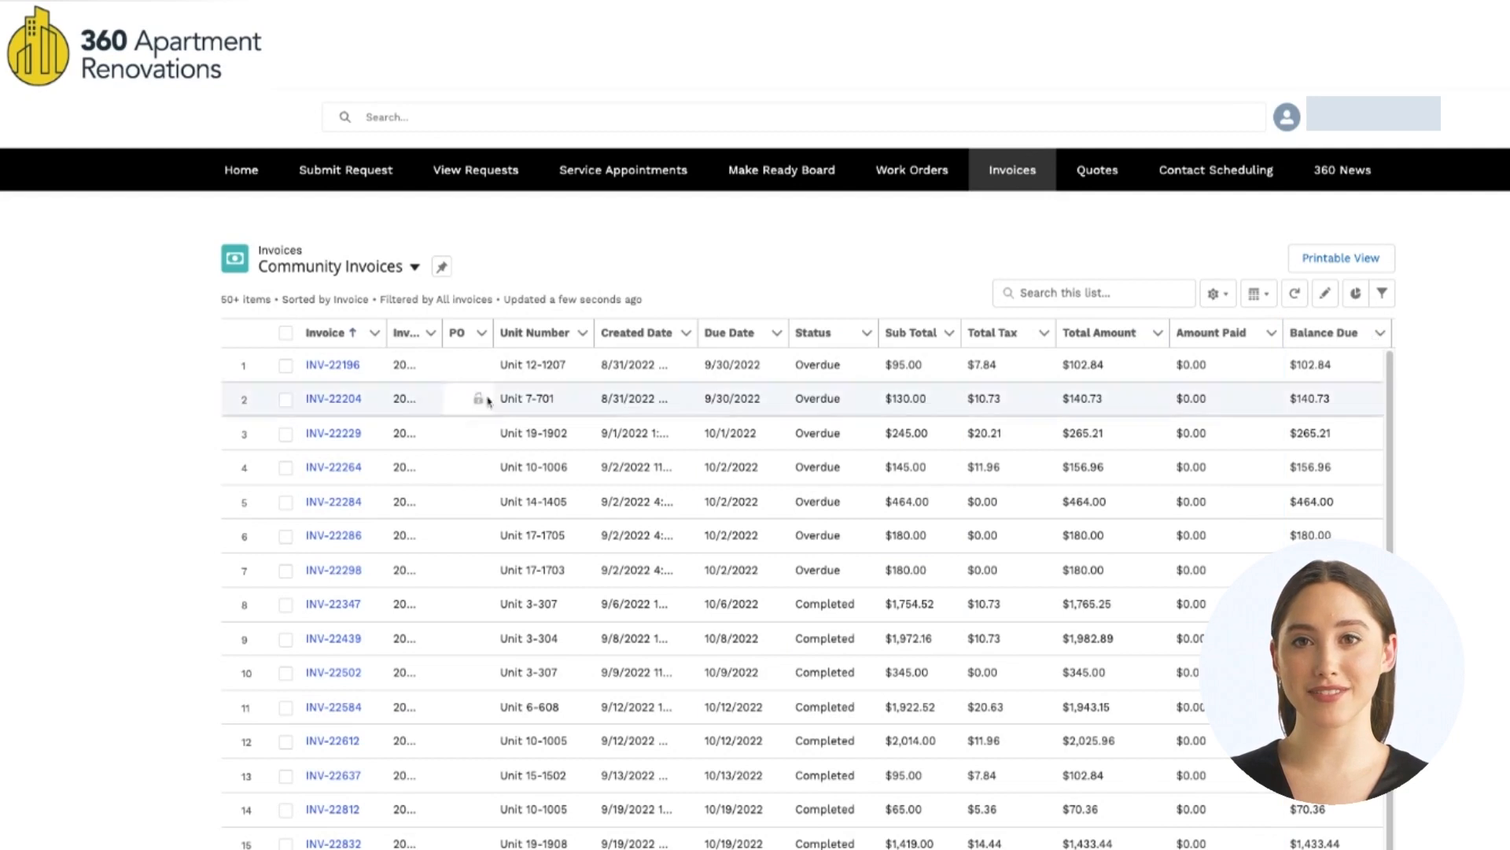
click(352, 571)
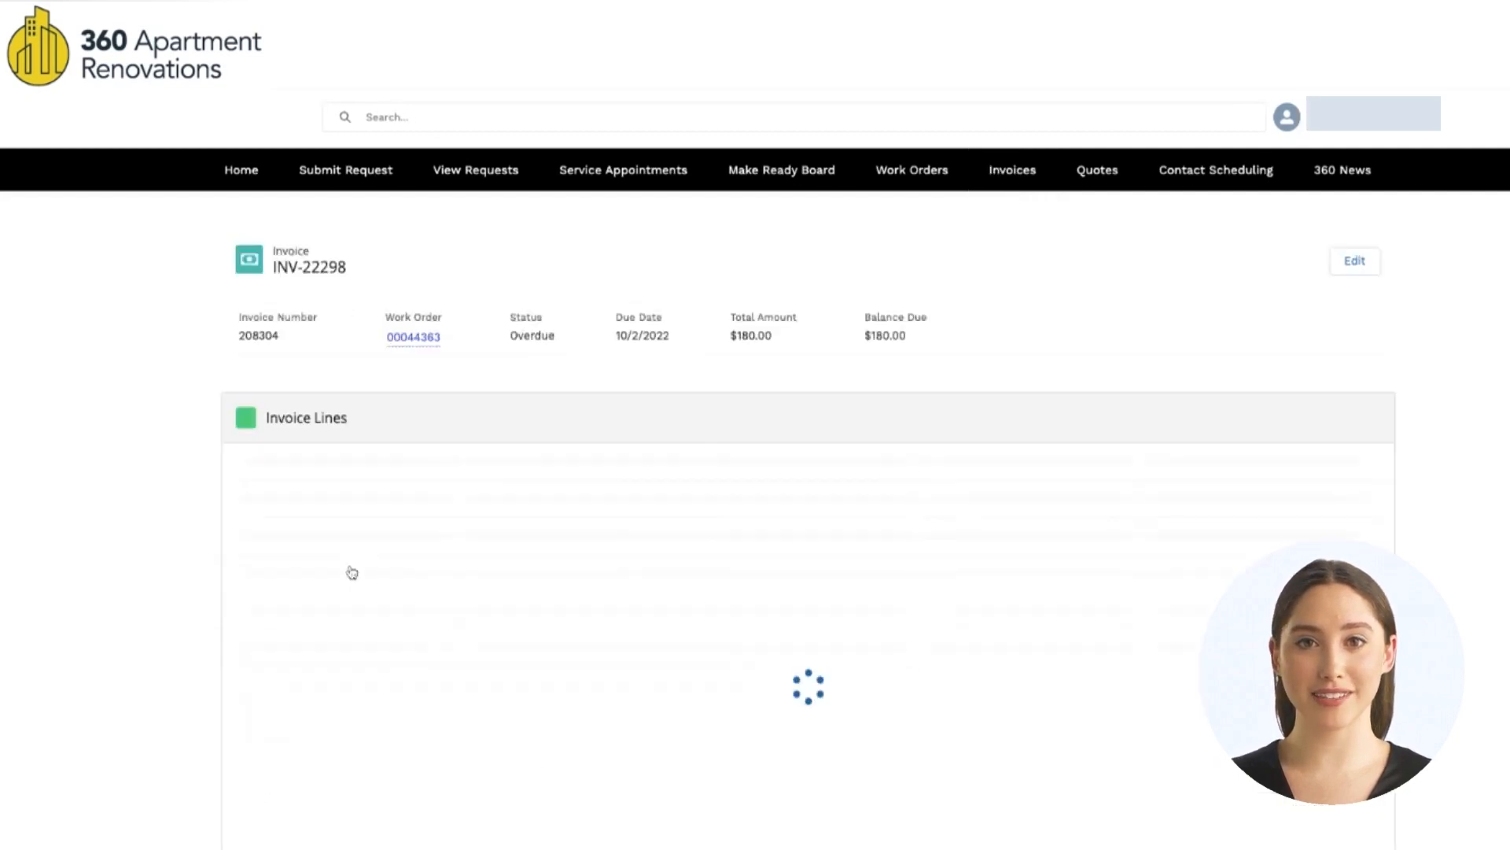
click(378, 659)
scroll(503, 644, down, 1)
scroll(504, 645, down, 3)
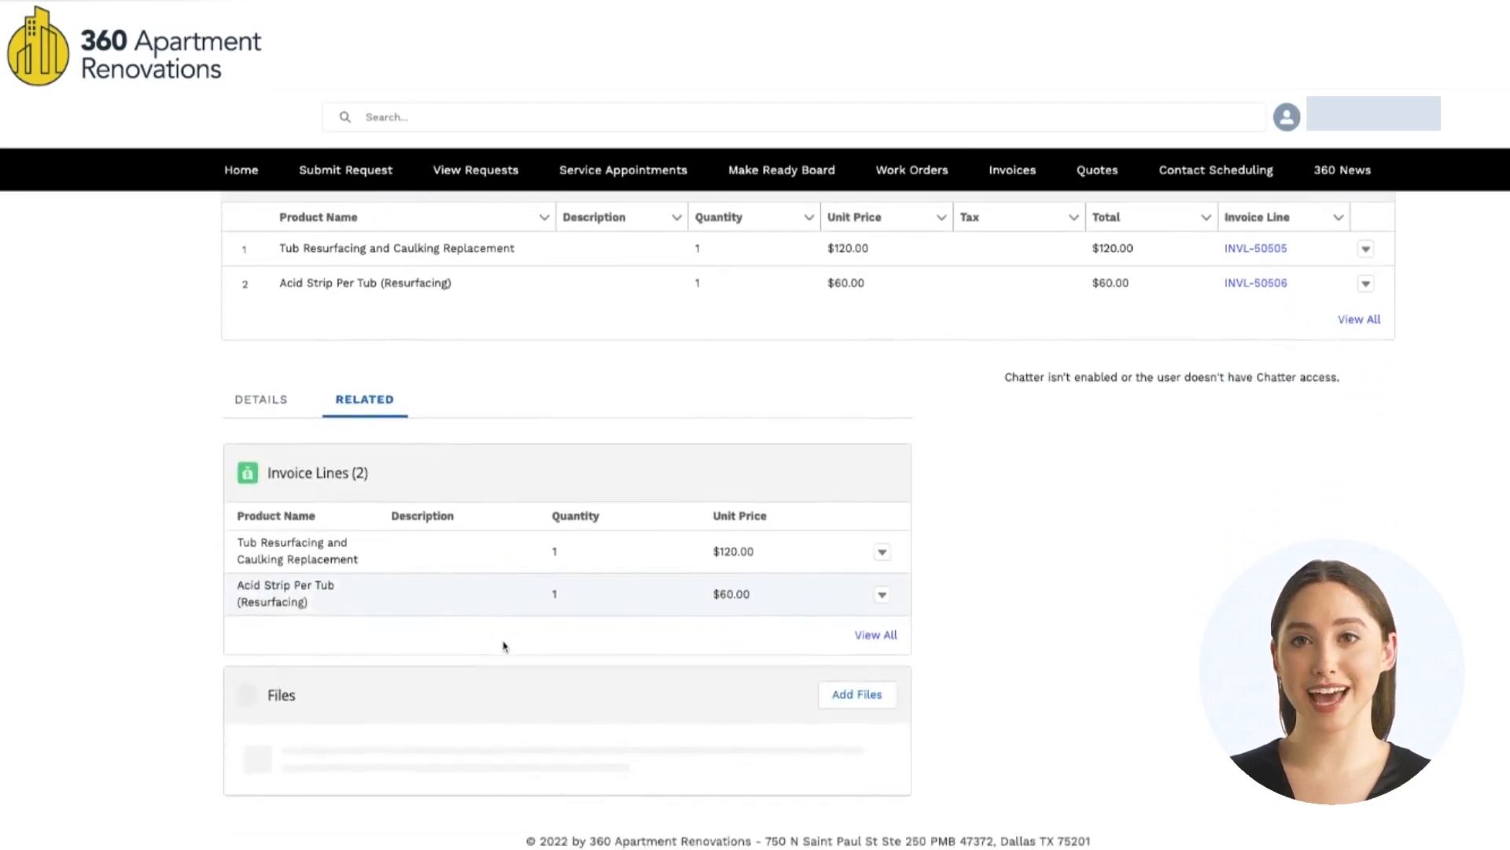
Step: Preview the invoice's original PDF, read through its charges and resurfacing images, and return to the invoice record
click(555, 732)
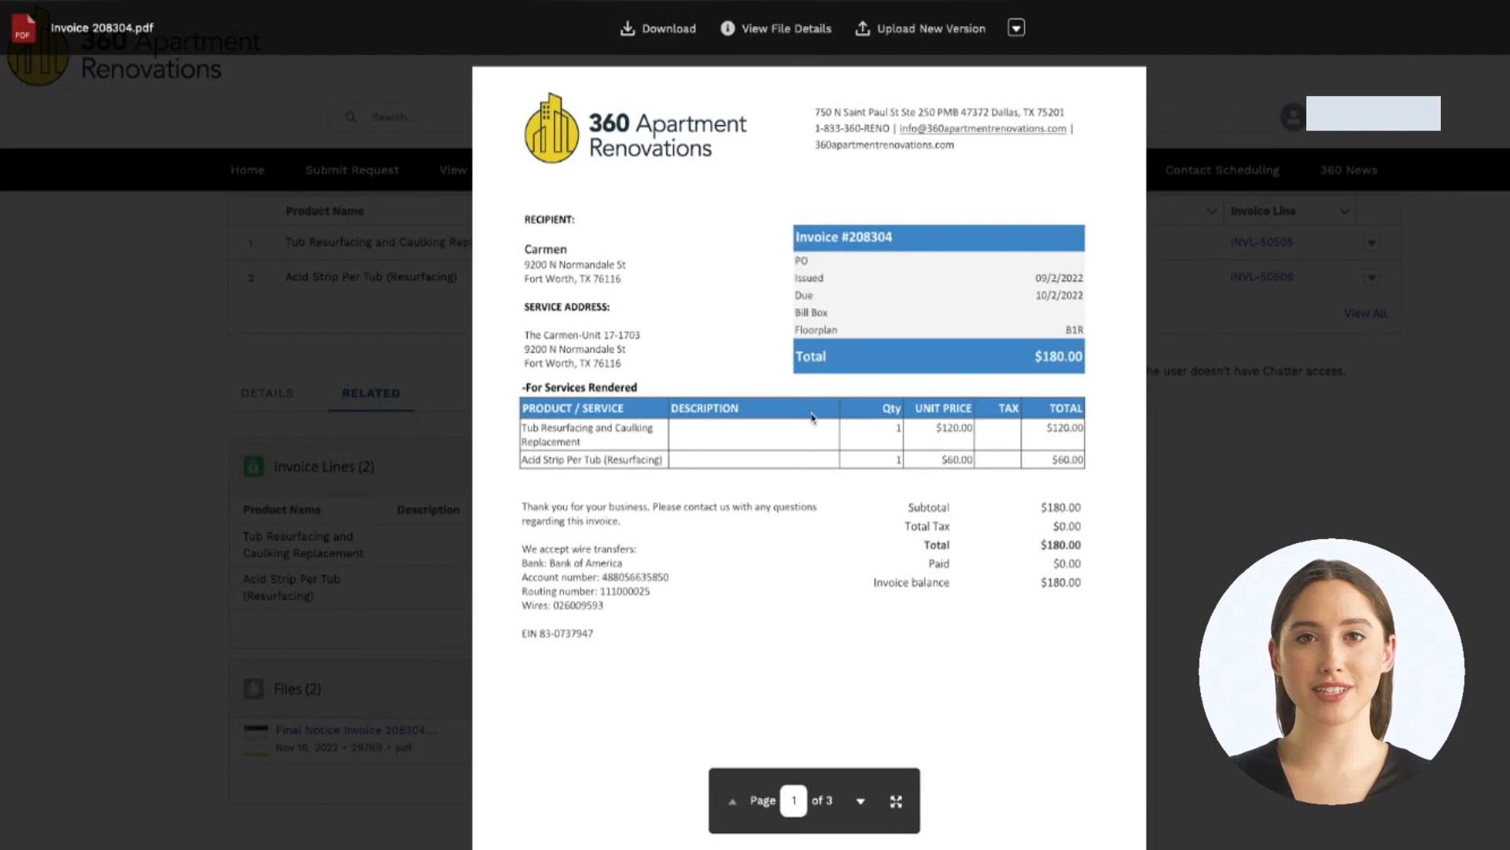
scroll(814, 542, down, 10)
scroll(814, 543, down, 10)
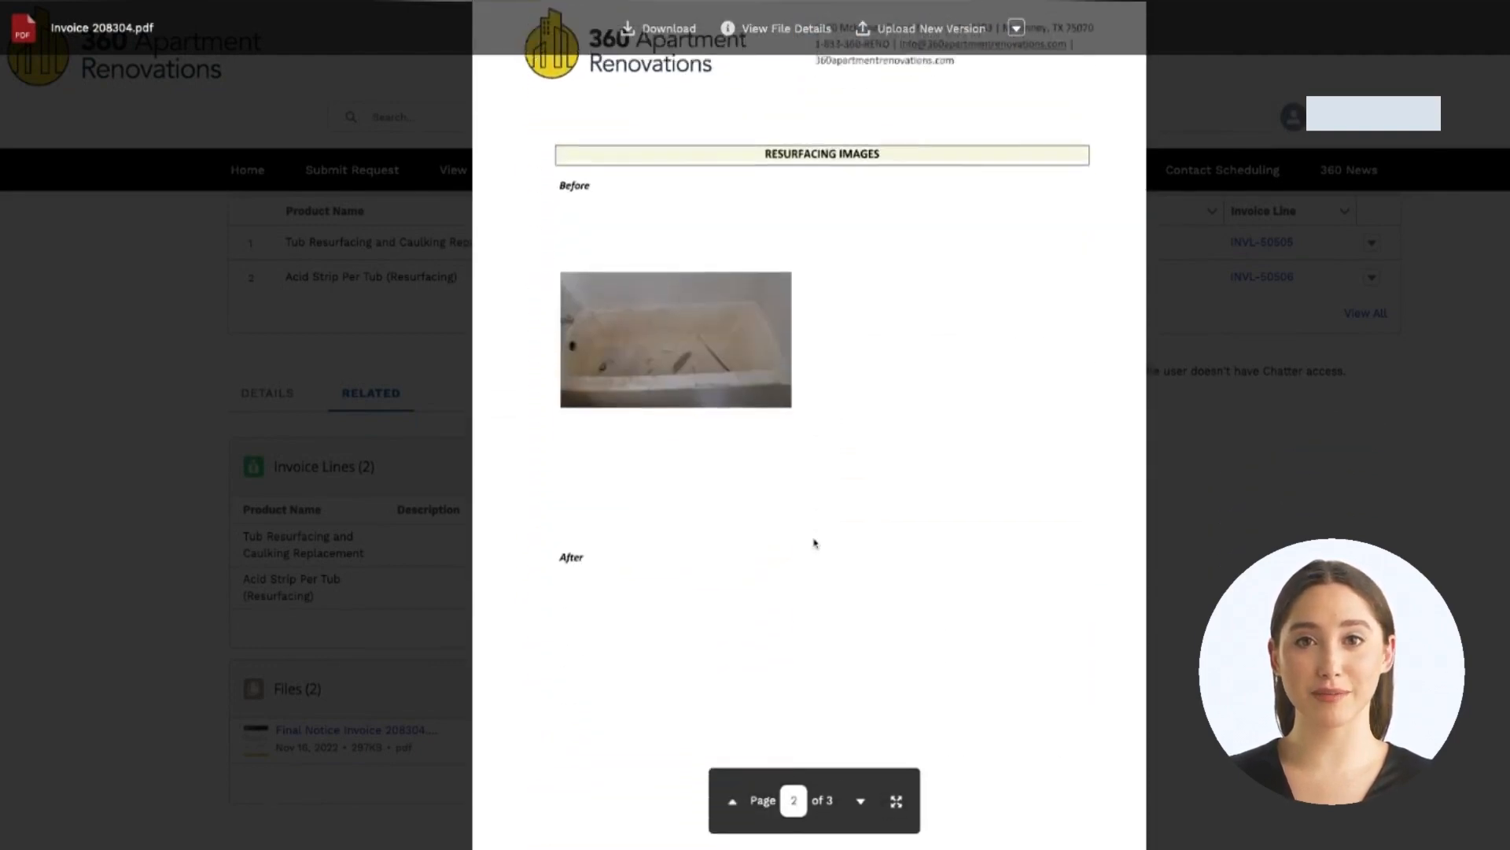
scroll(814, 543, down, 2)
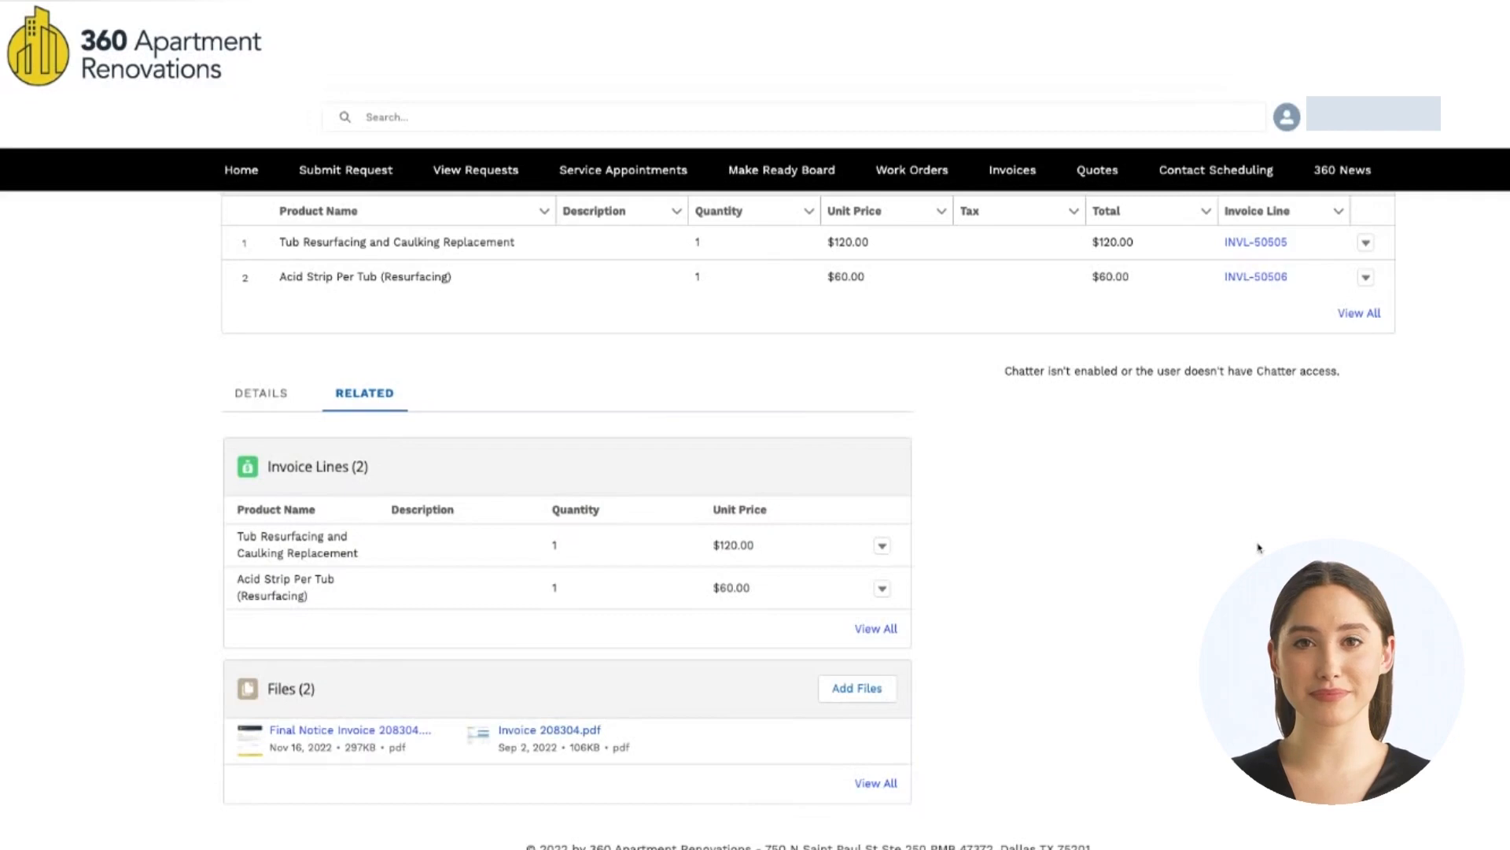
scroll(1098, 557, up, 4)
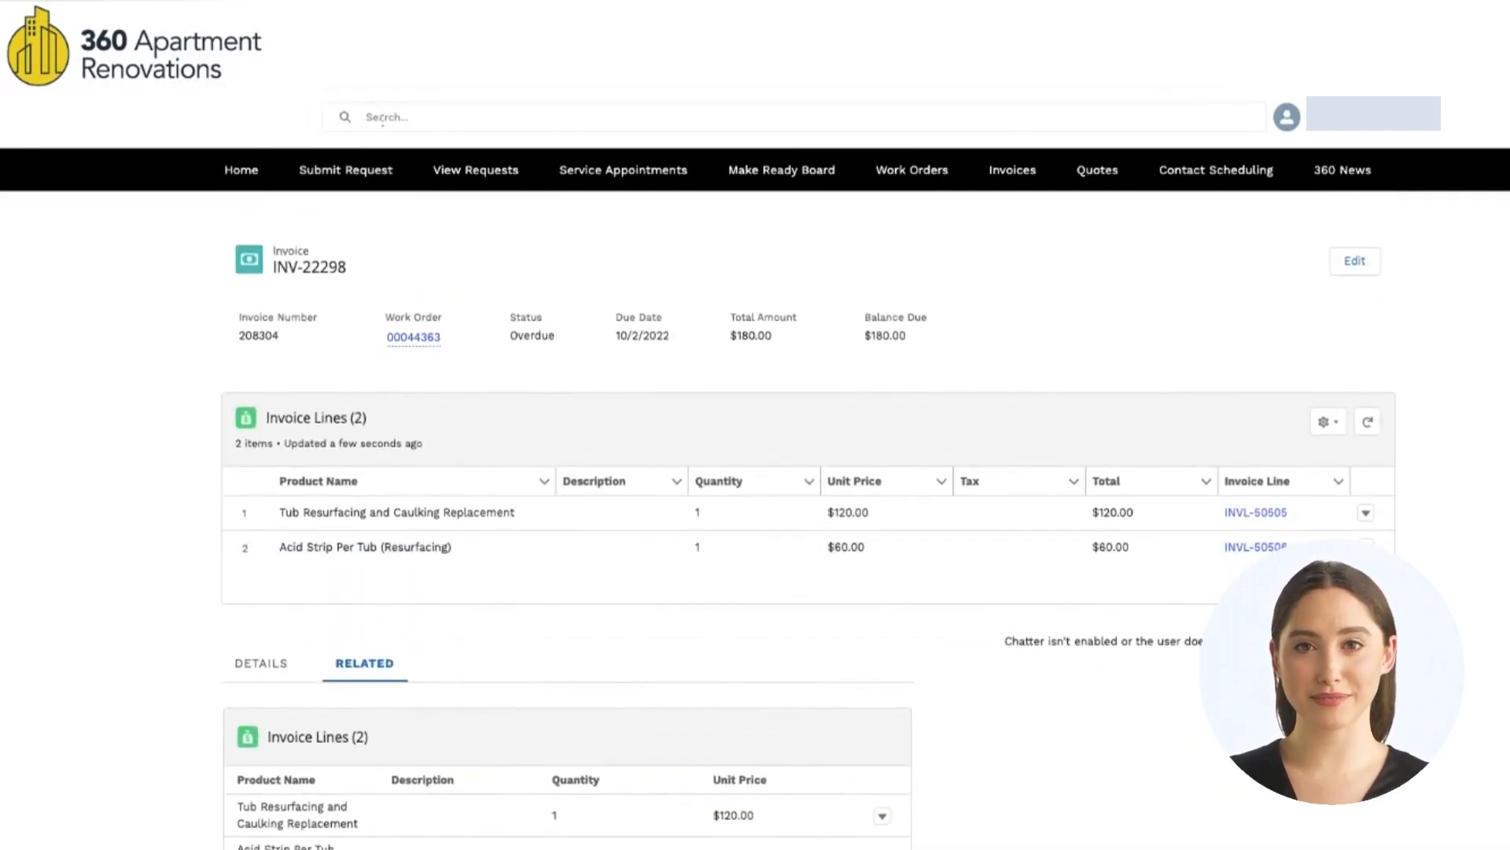
Step: Search the whole portal for unit 2201
click(417, 118)
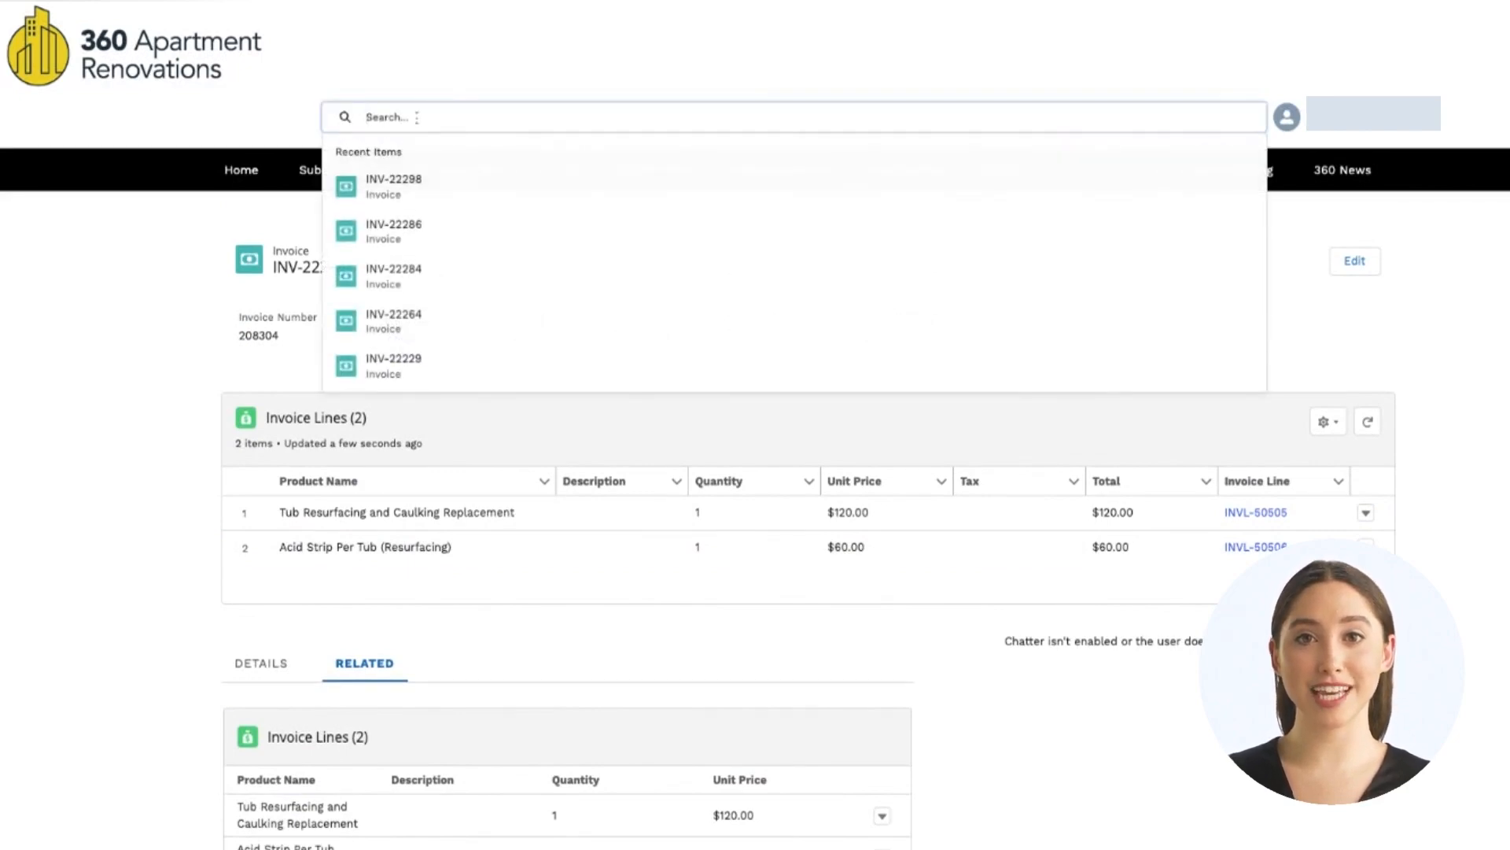
text(2201)
key(Return)
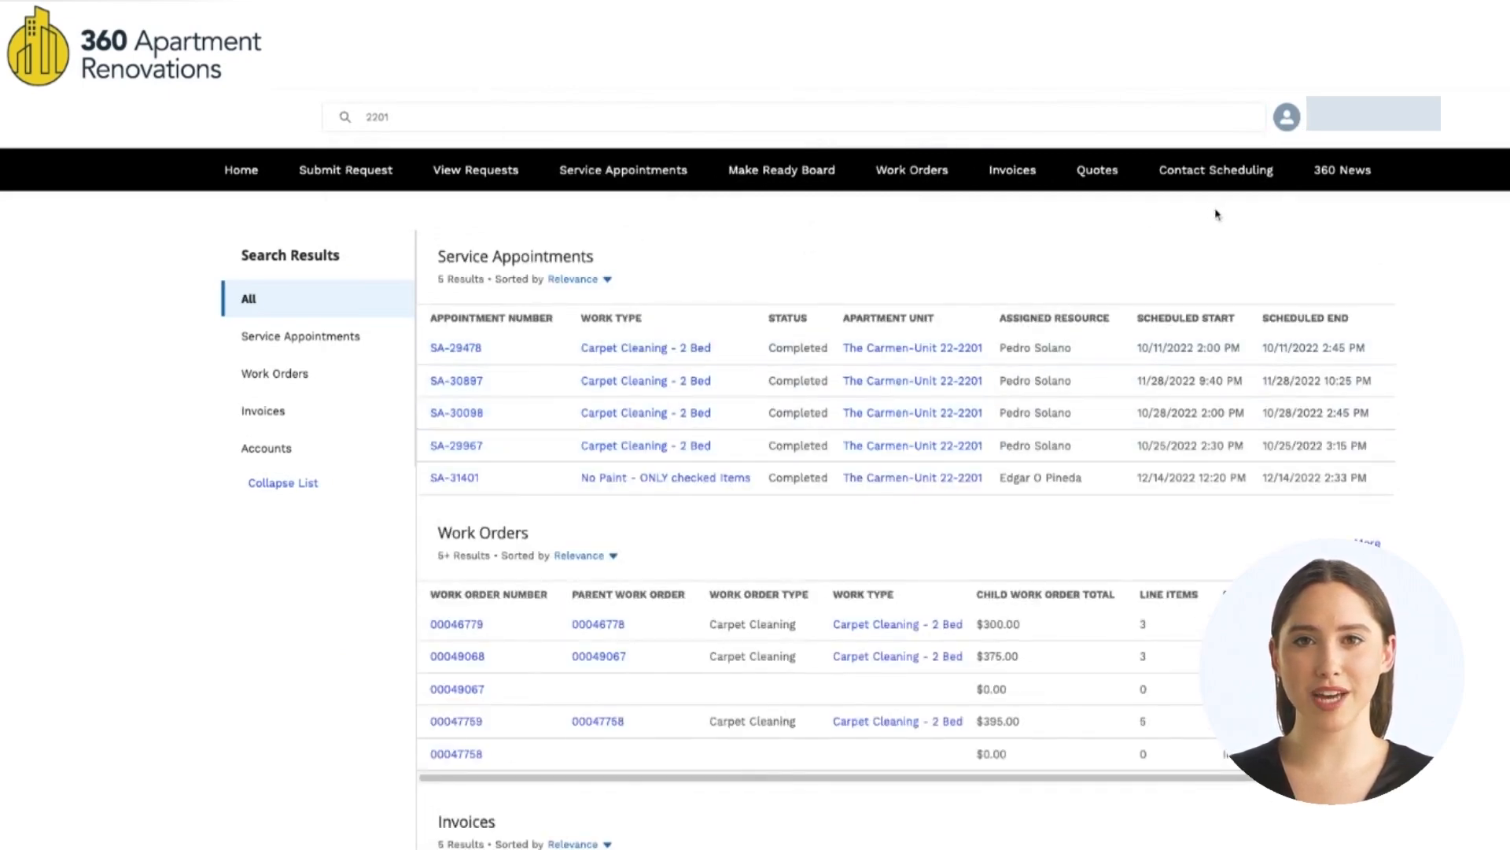
Step: Open the customer support contact form, look at its Subject and Description fields, and go to 360 News
click(1217, 171)
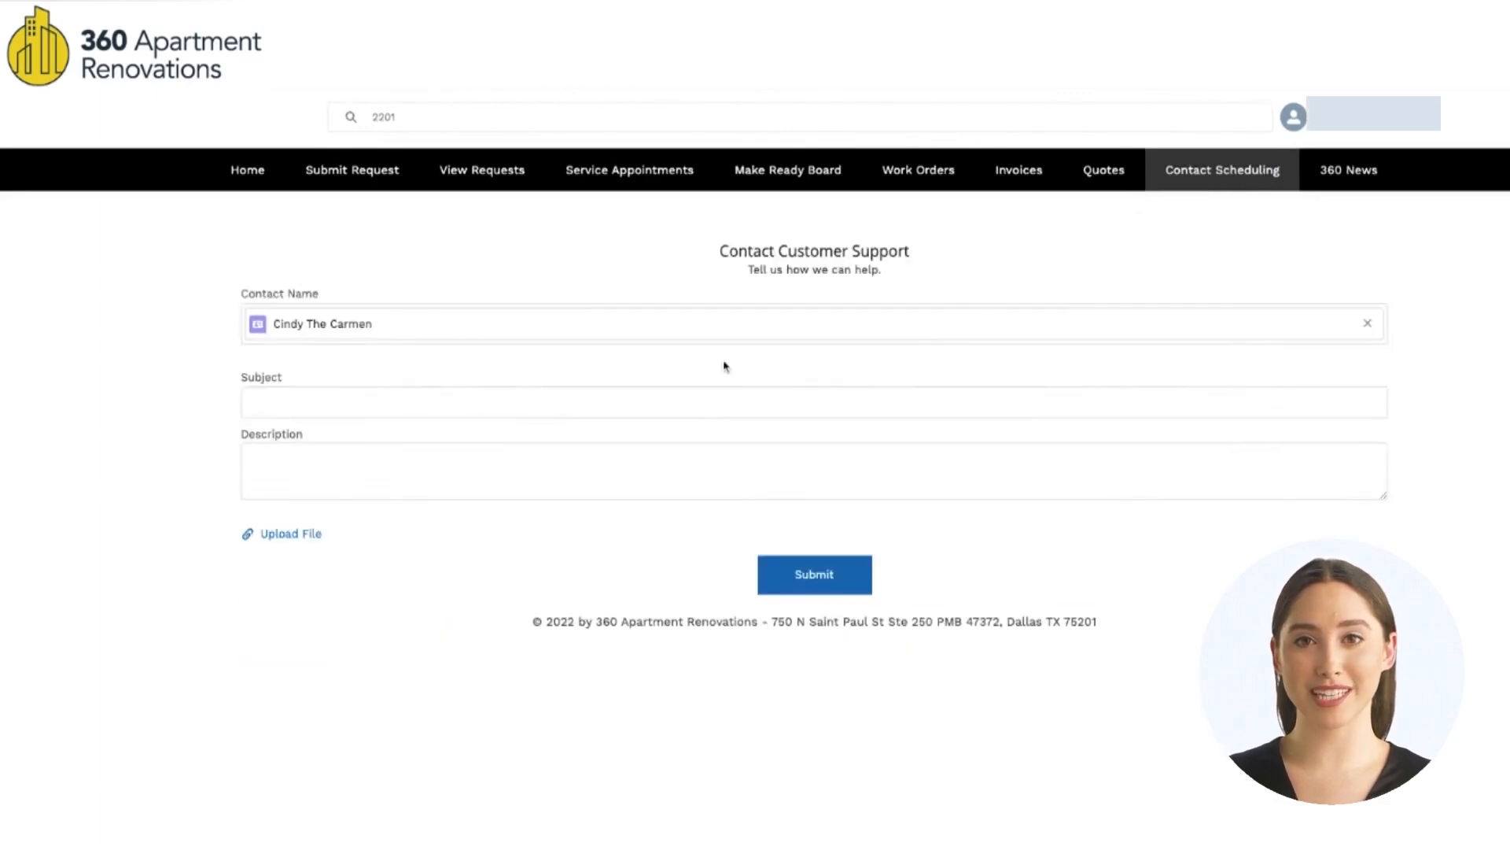
click(562, 396)
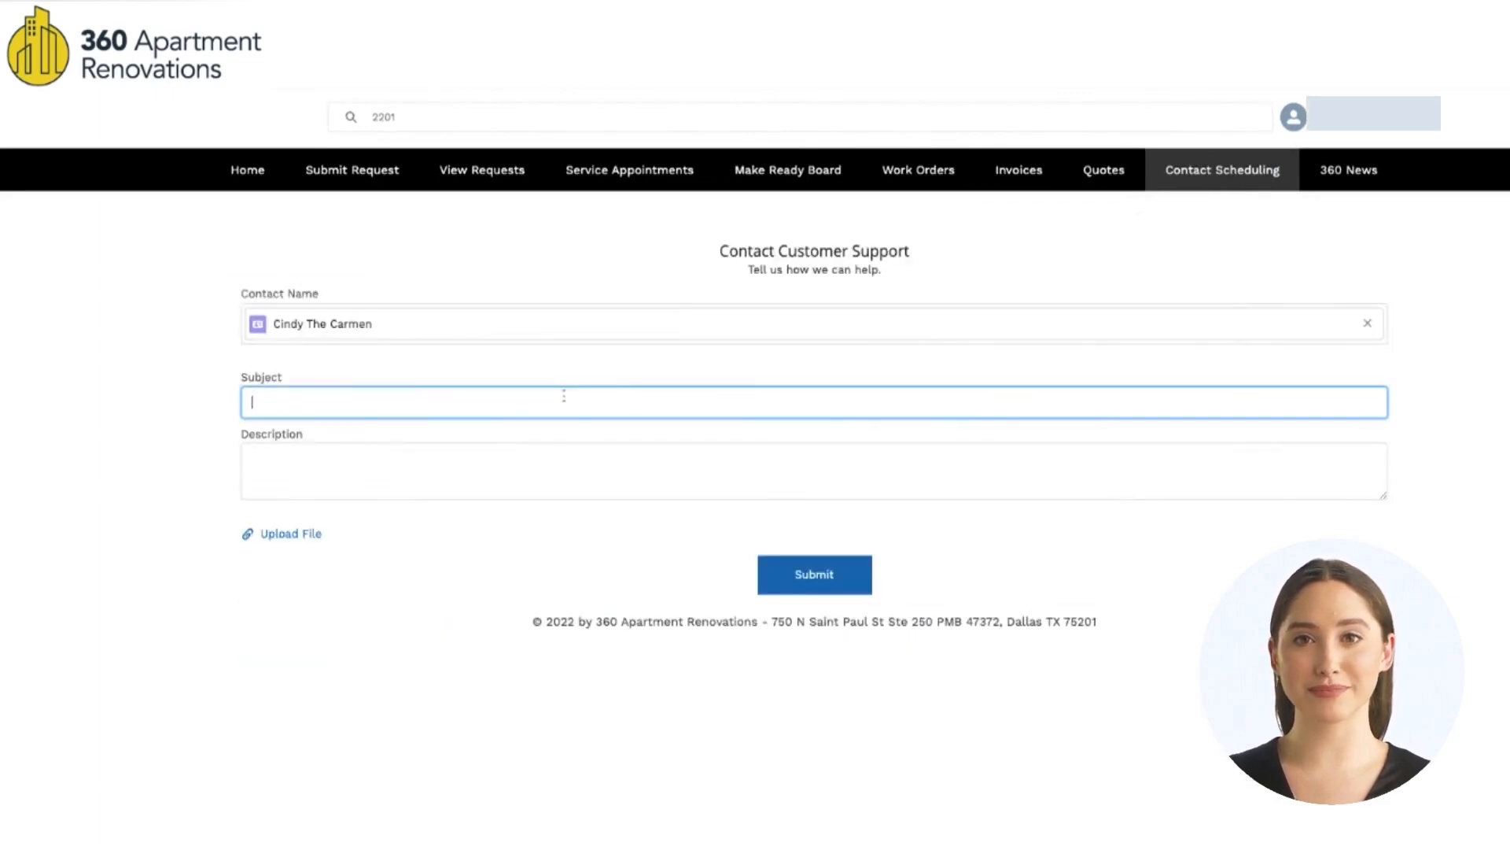
click(526, 464)
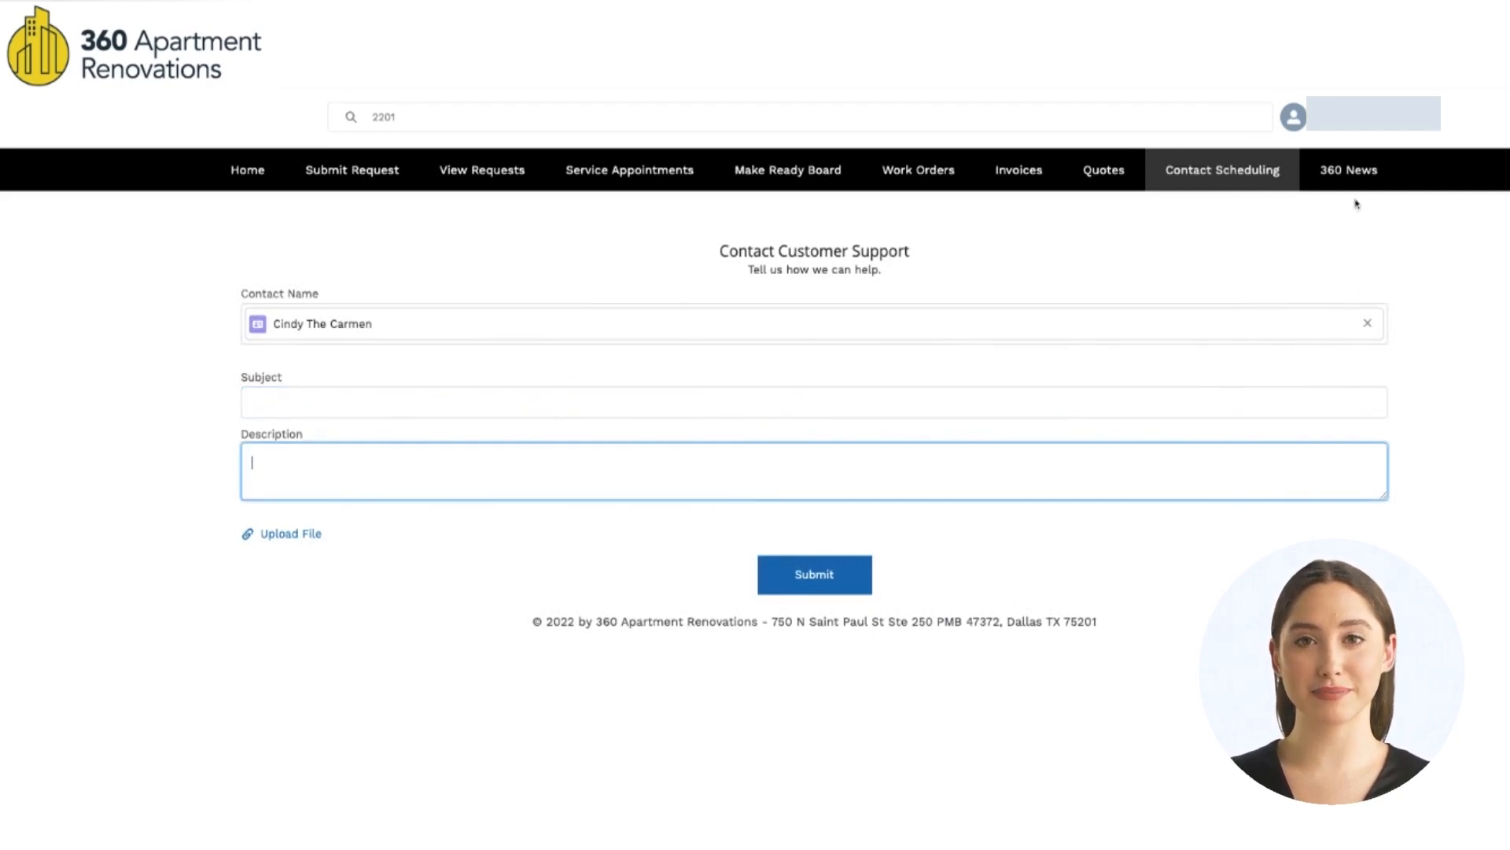
click(1350, 172)
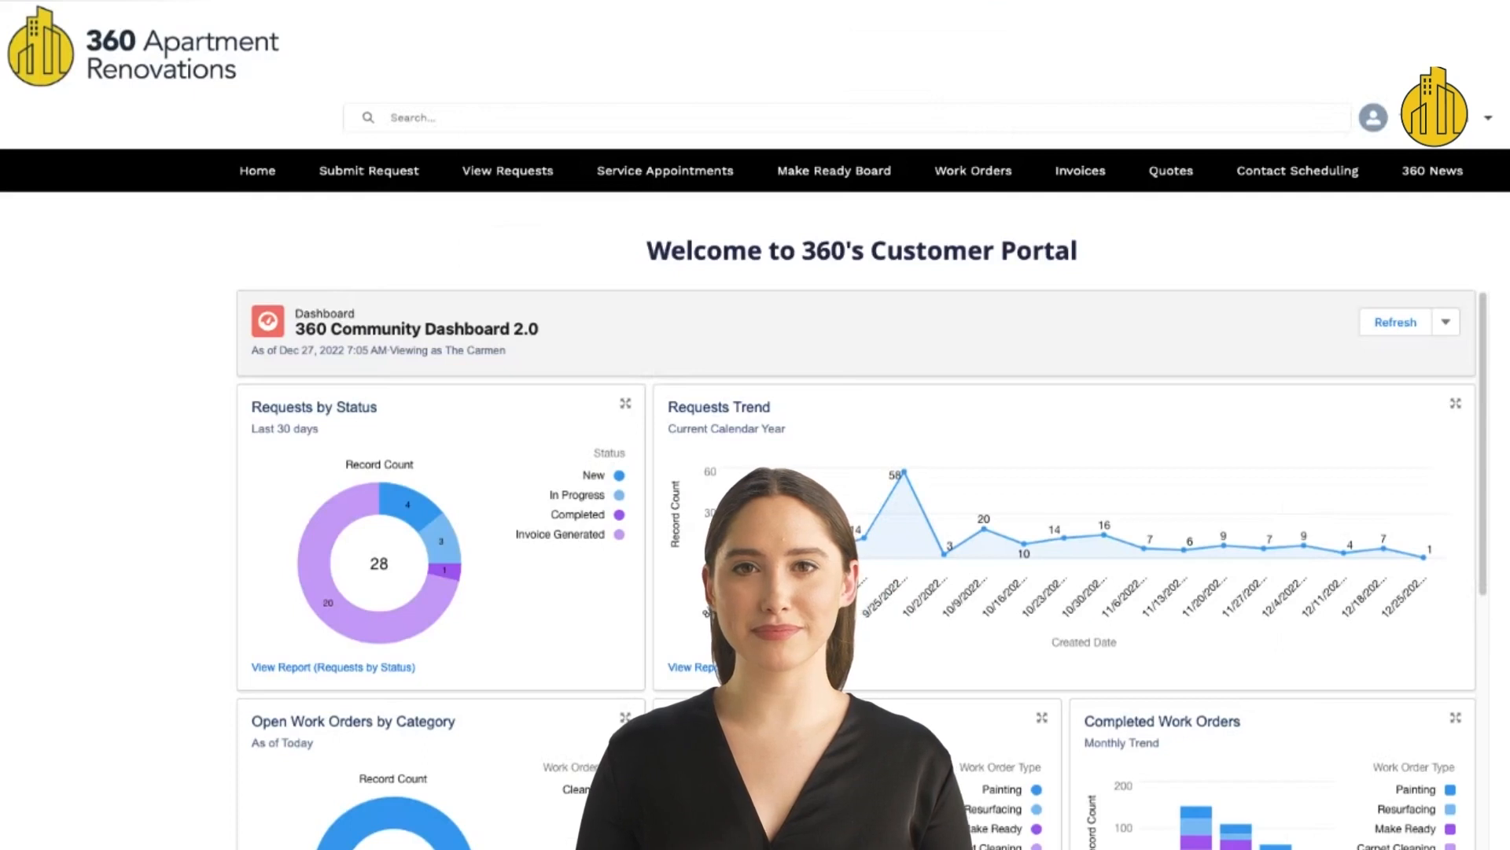
Step: Review the Community Dashboard's charts for requests, work orders, first time success rate and average full turn
scroll(862, 566, down, 3)
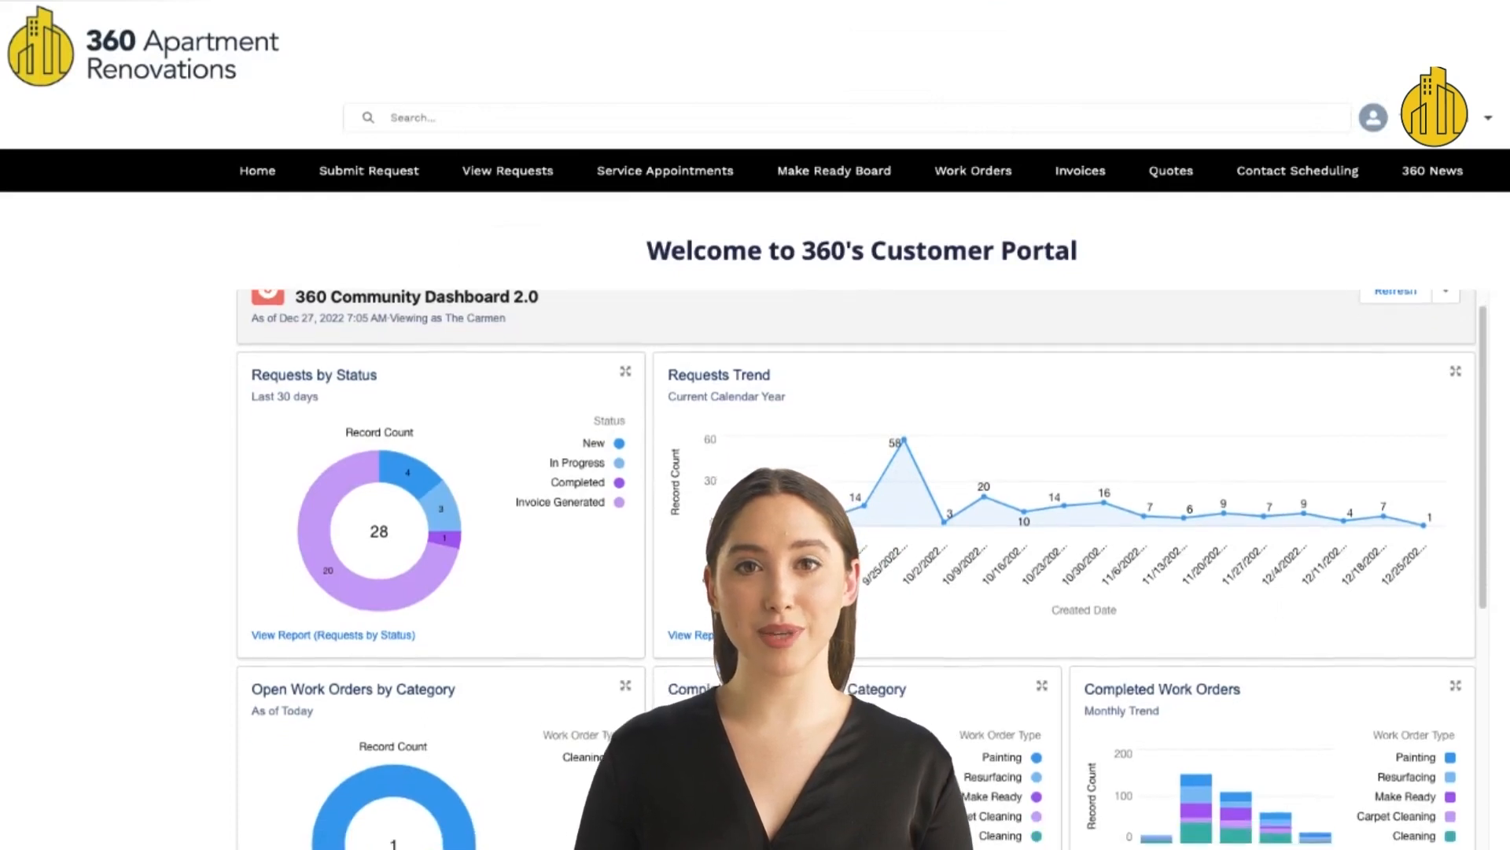
scroll(862, 566, down, 5)
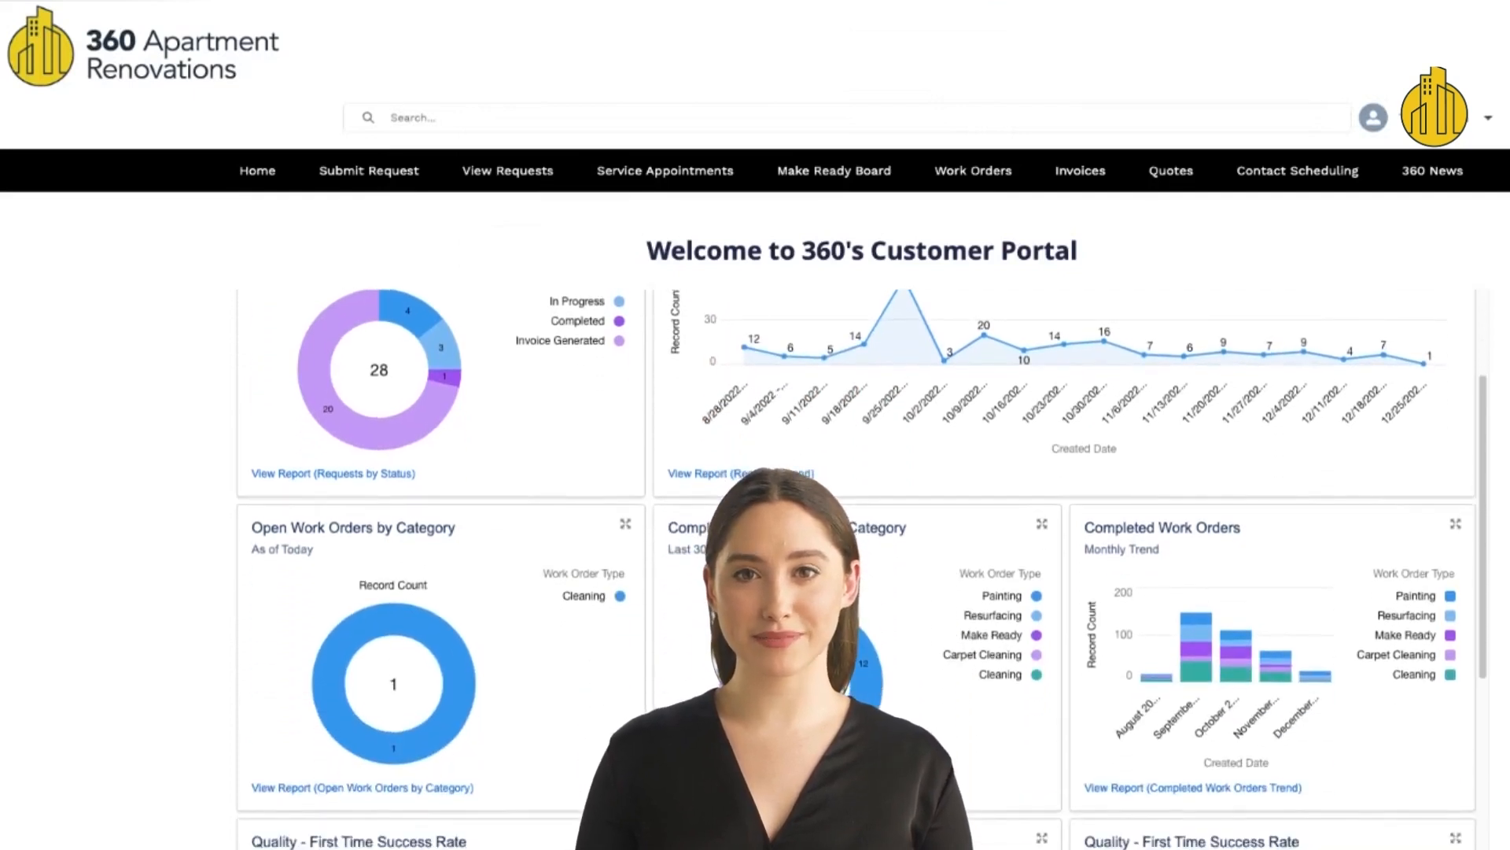
scroll(862, 567, down, 5)
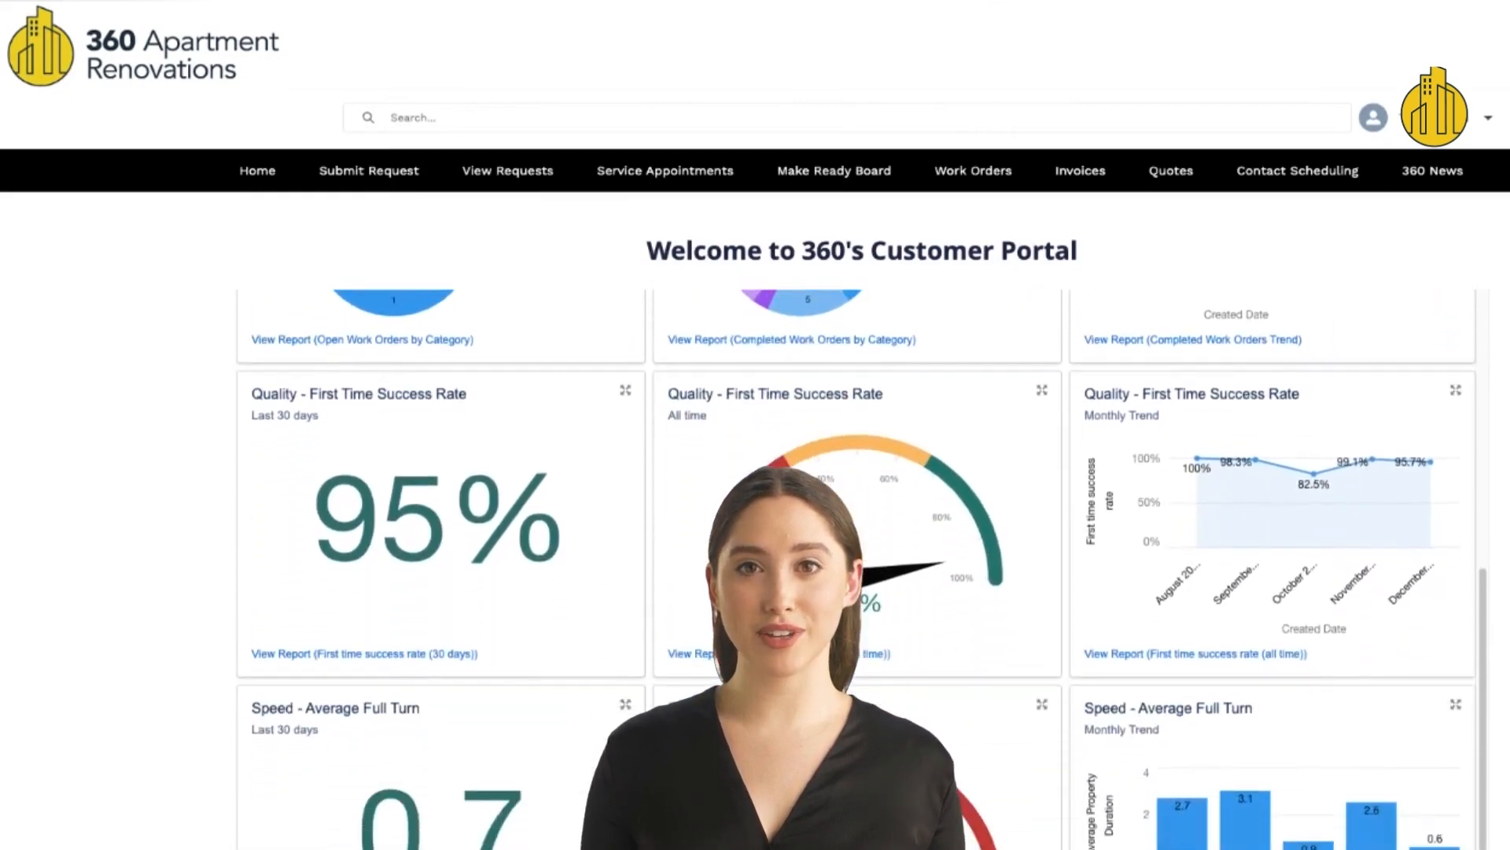
scroll(862, 567, up, 13)
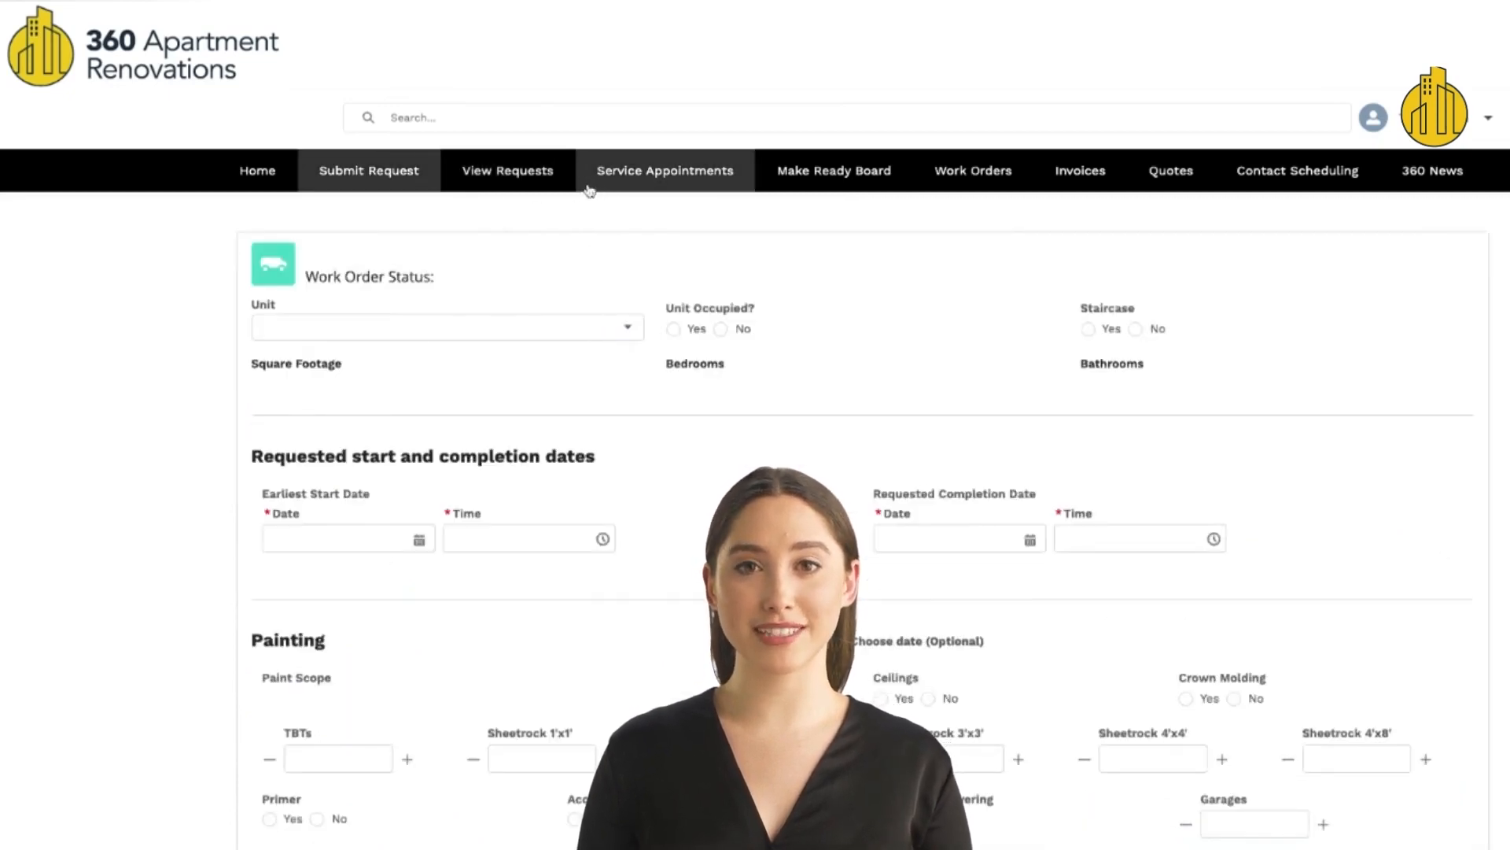
Step: Filter the Make Ready Board to All start dates, and open the Community Invoices list
click(837, 189)
click(737, 319)
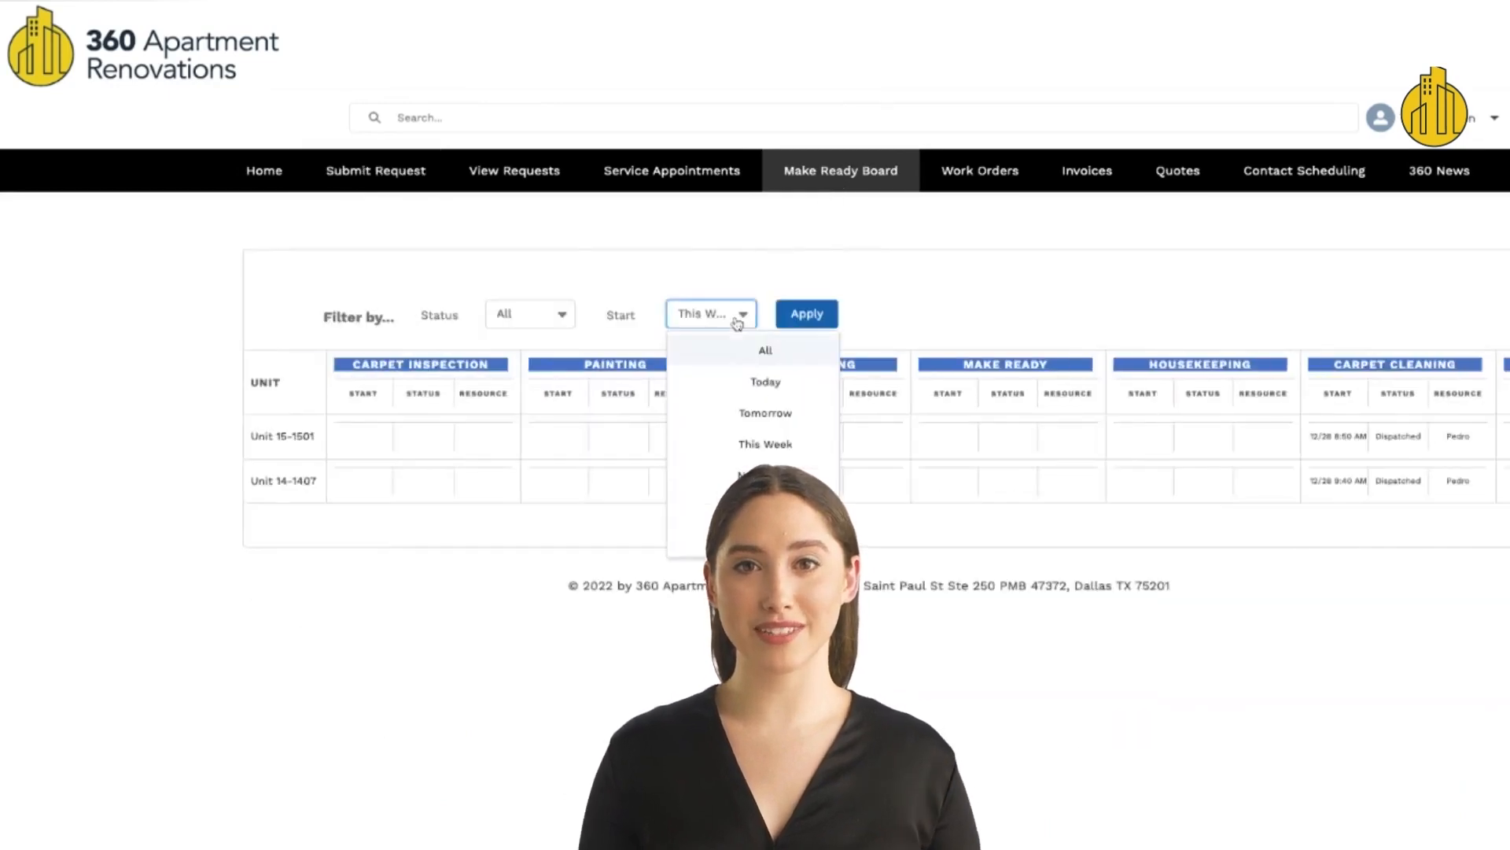
click(731, 350)
click(815, 322)
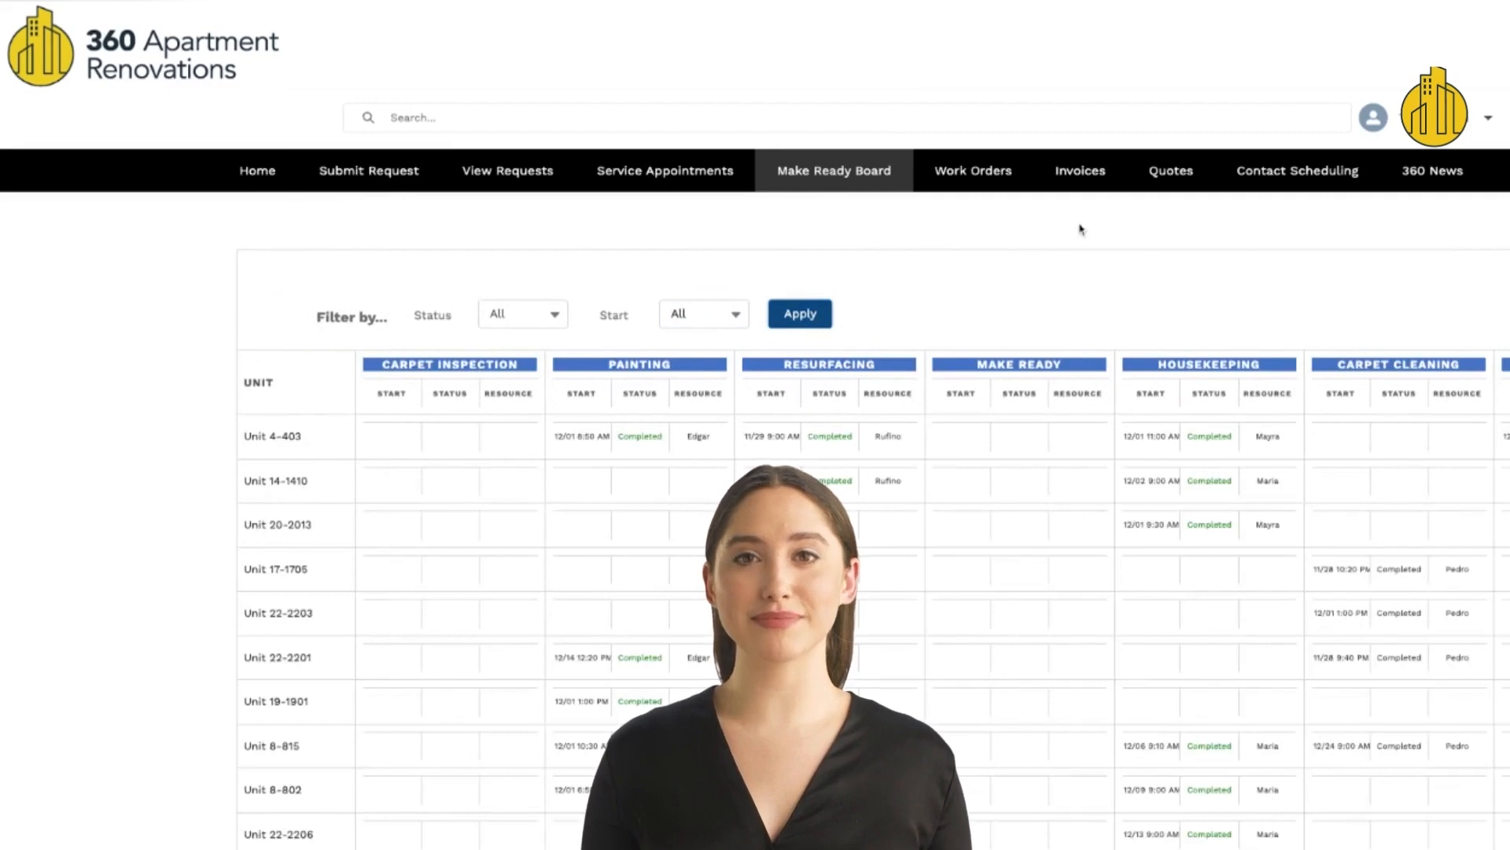
click(1081, 176)
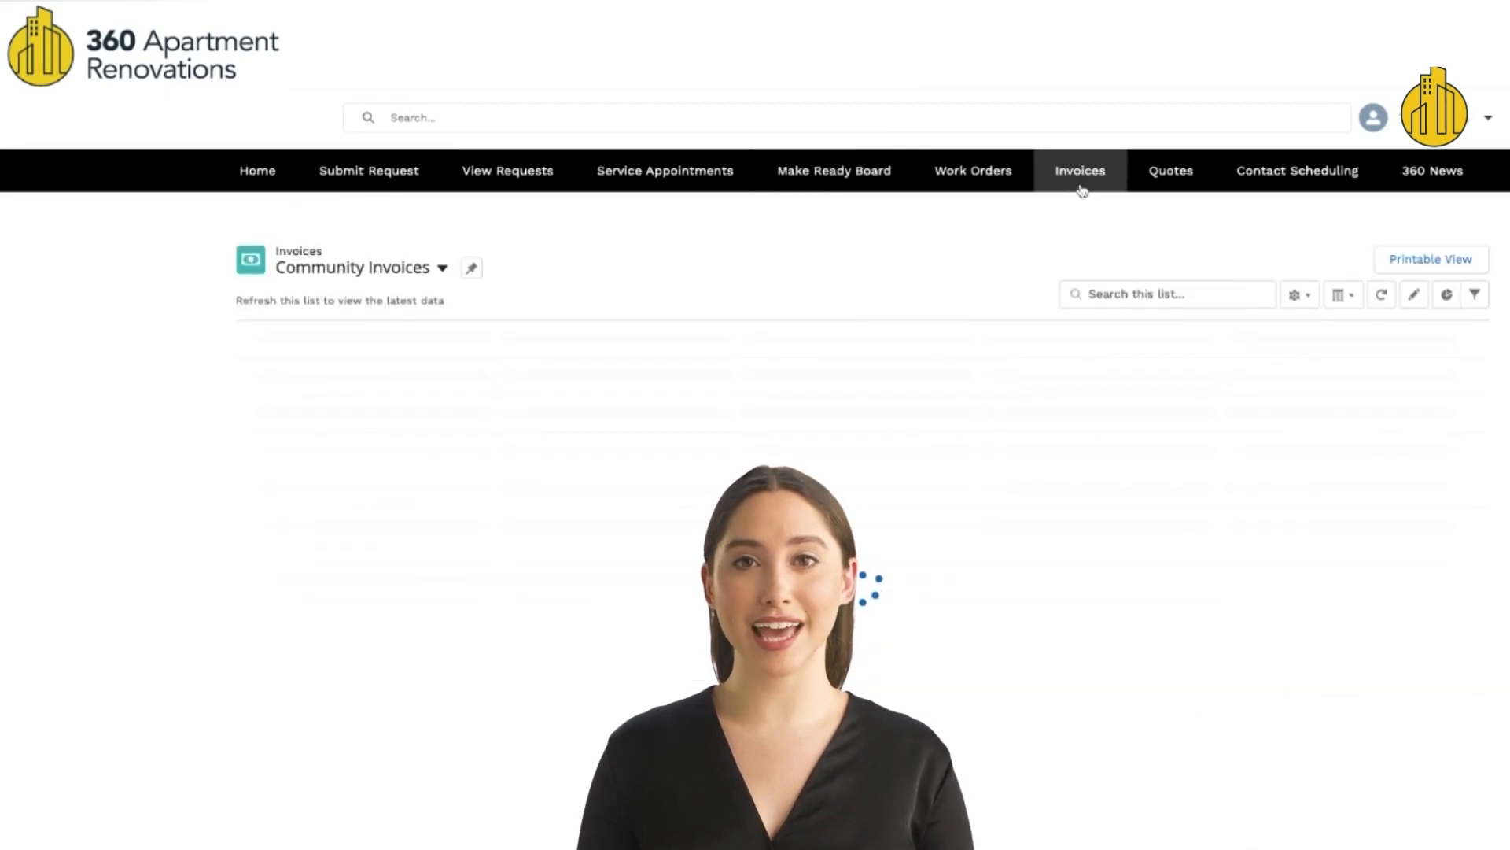